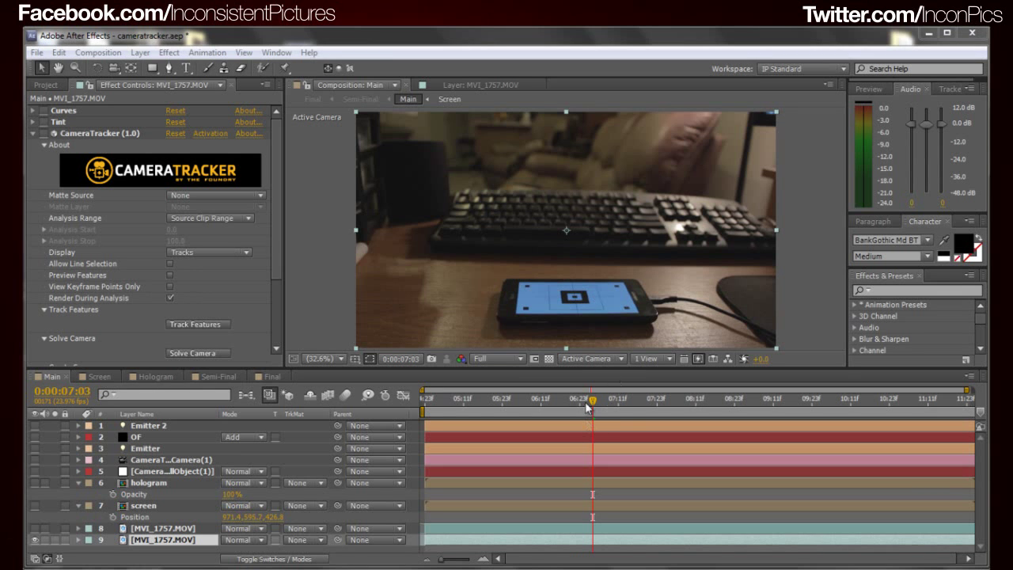
Go to 0:00:06:15 and display the CameraTracker track points on the bottom MVI_1757.MOV footage layer
left_click_drag(593, 401, 454, 408)
mouse_move(545, 410)
left_mouse_down()
mouse_move(713, 410)
mouse_move(485, 408)
mouse_move(550, 405)
left_mouse_up()
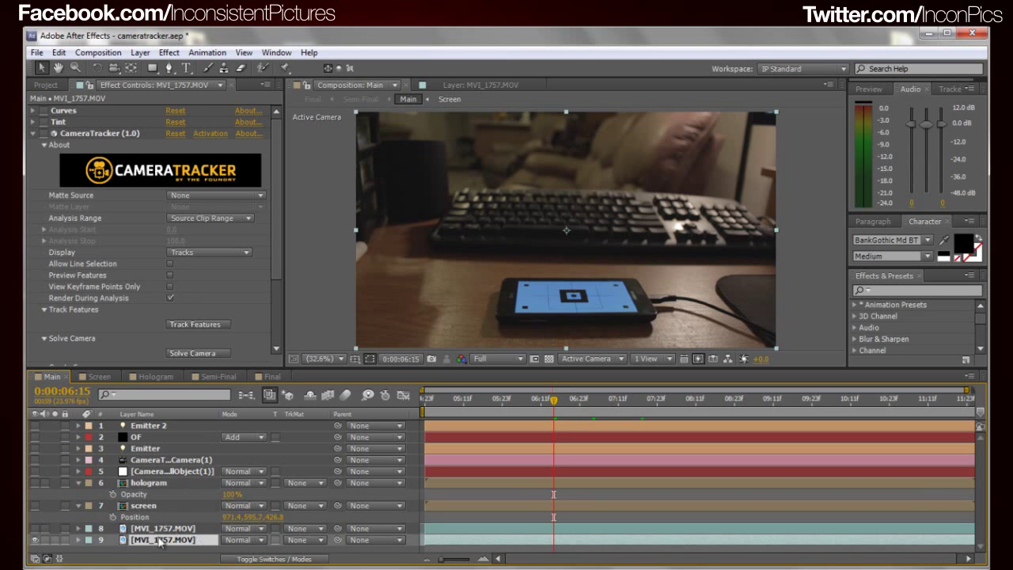
left_click(91, 135)
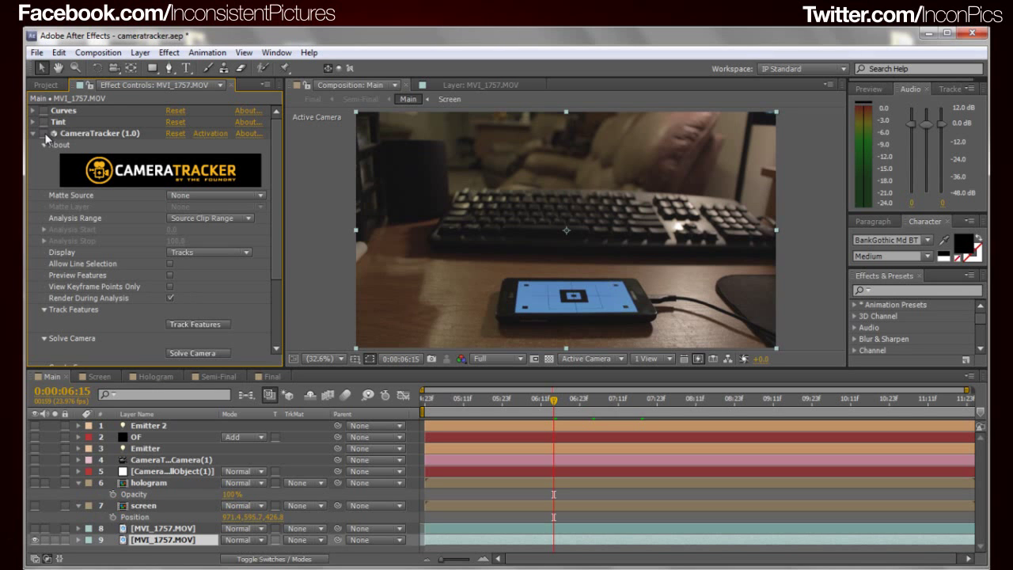
left_click(119, 134)
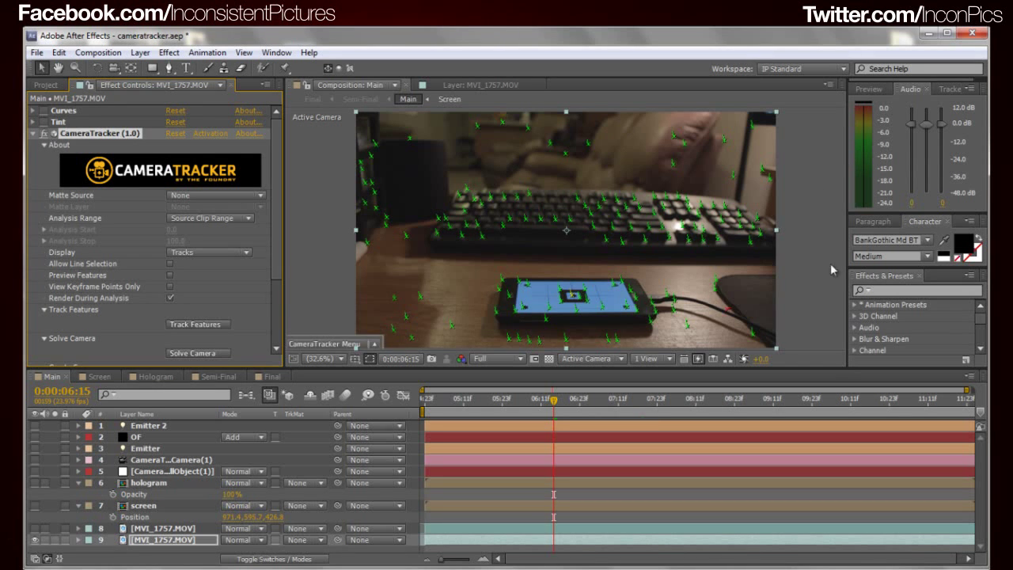
scroll(237, 253, "down", 2)
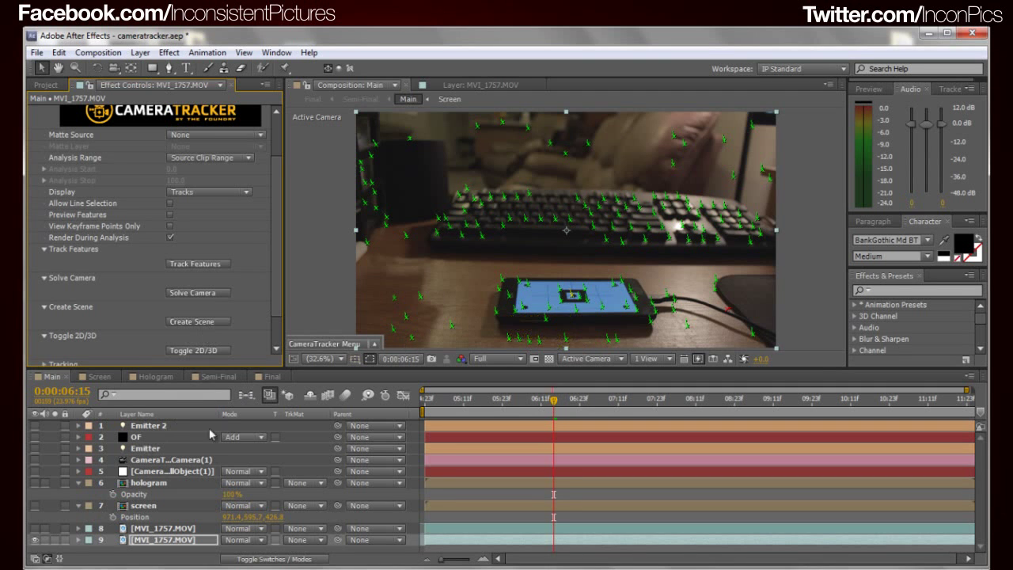
Make the CameraTracker camera layer and its null object layer visible
left_click(172, 460)
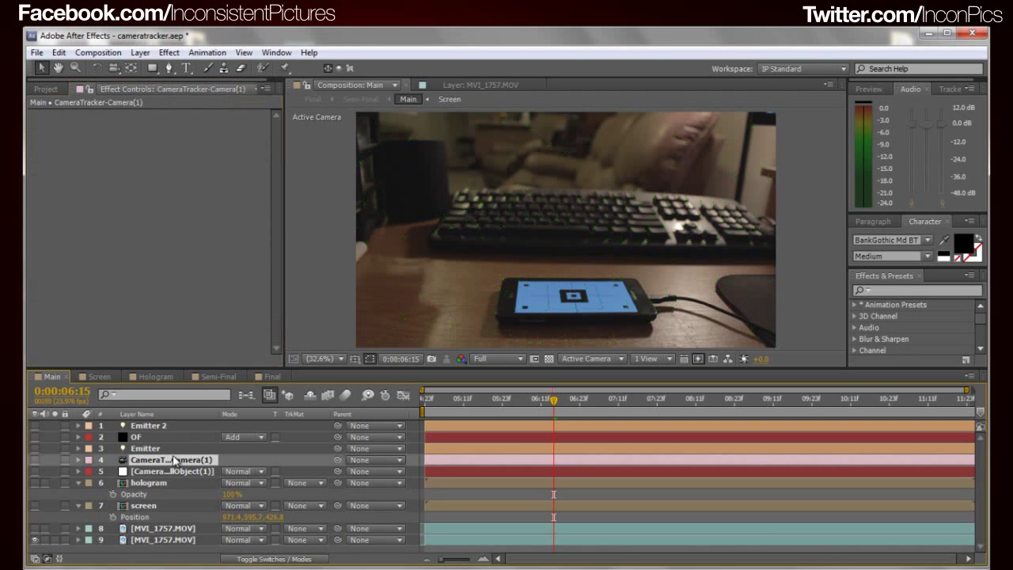
left_click(33, 470)
left_click(35, 459)
Create a CameraTracker null object from the track point at the centre of the phone screen's square marker
left_click(150, 541)
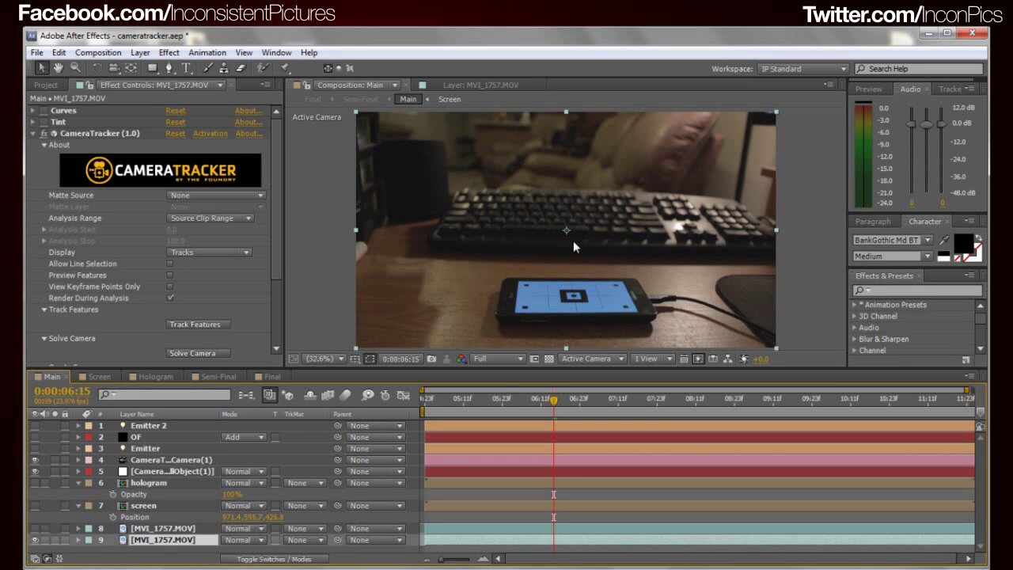
left_click(337, 335)
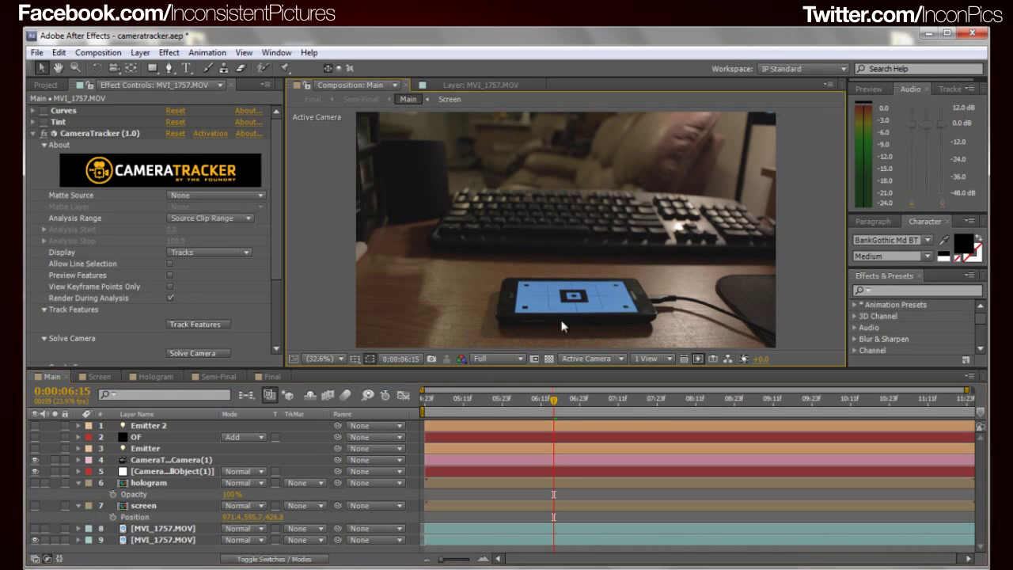
left_click(101, 133)
scroll(577, 271, "up", 1)
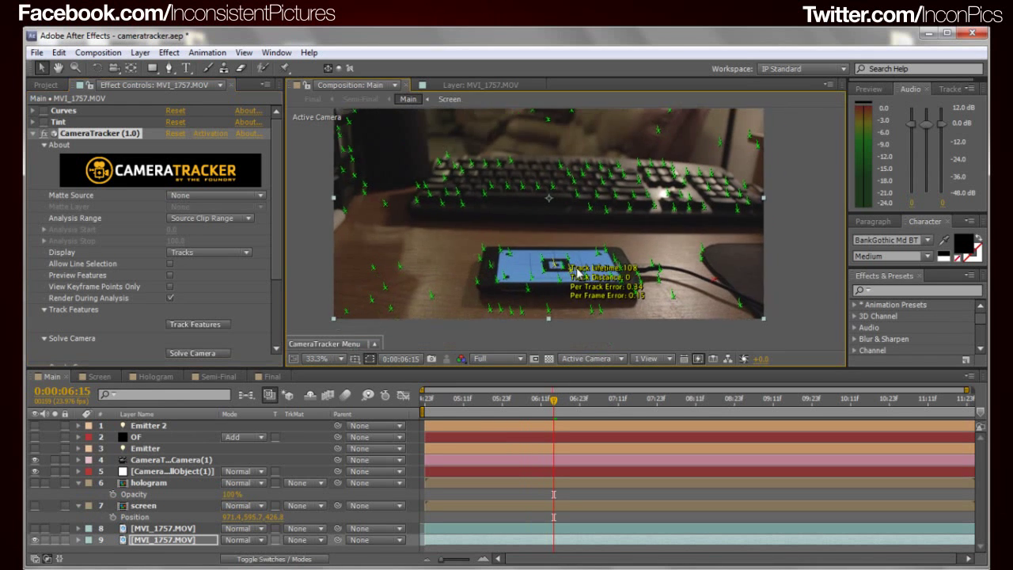
scroll(577, 270, "up", 7)
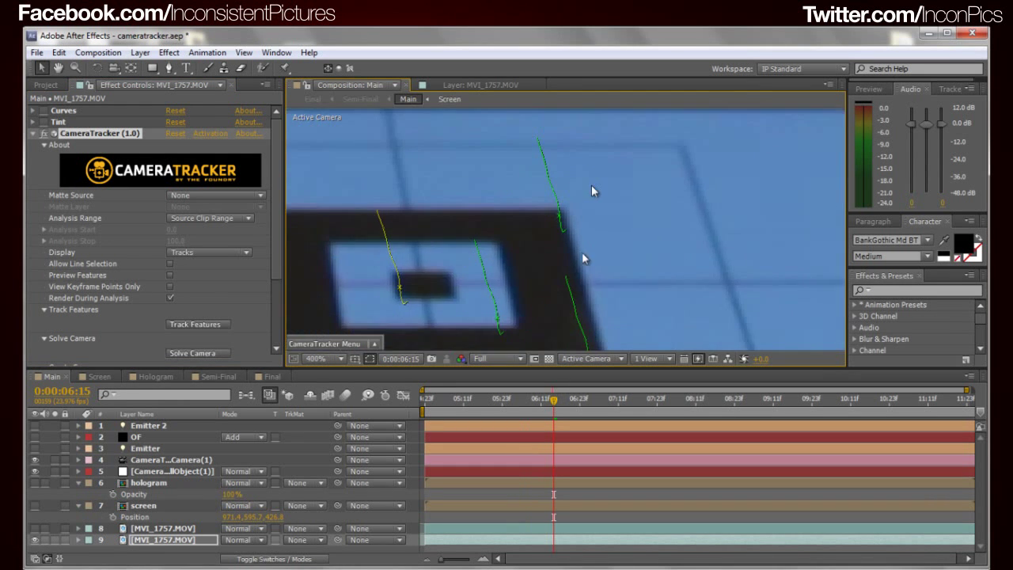
left_click_drag(591, 191, 706, 135)
mouse_move(515, 233)
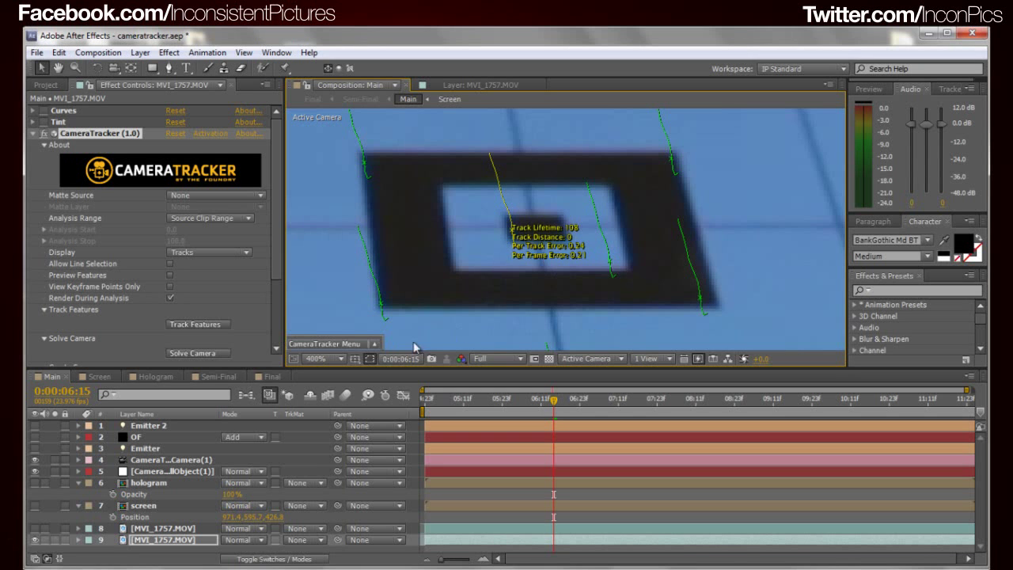
left_click(368, 344)
mouse_move(352, 329)
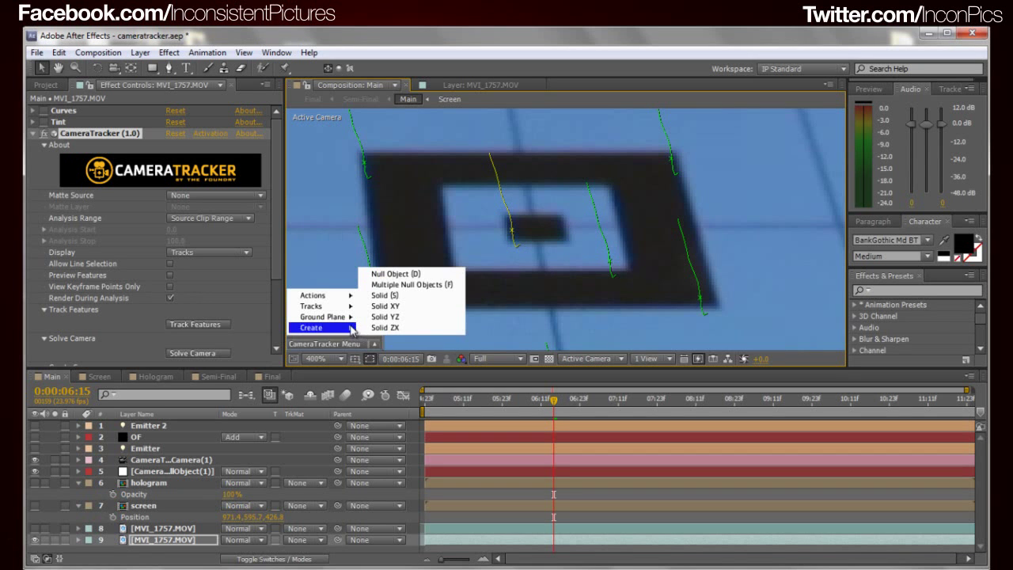
left_click(399, 276)
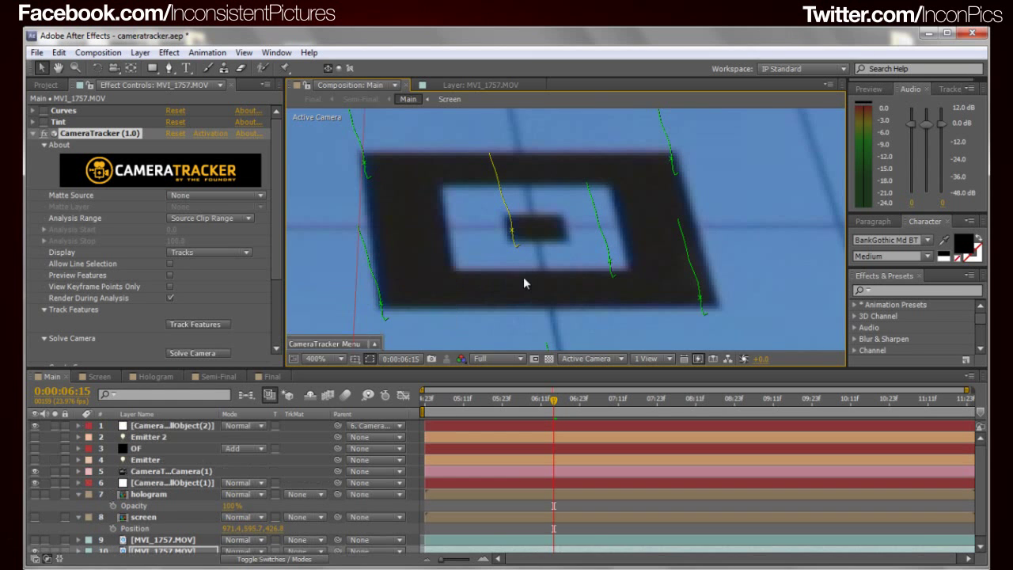
Delete the CameraTracker effect from the bottom footage layer and undo the deletion
scroll(523, 276, "down", 4)
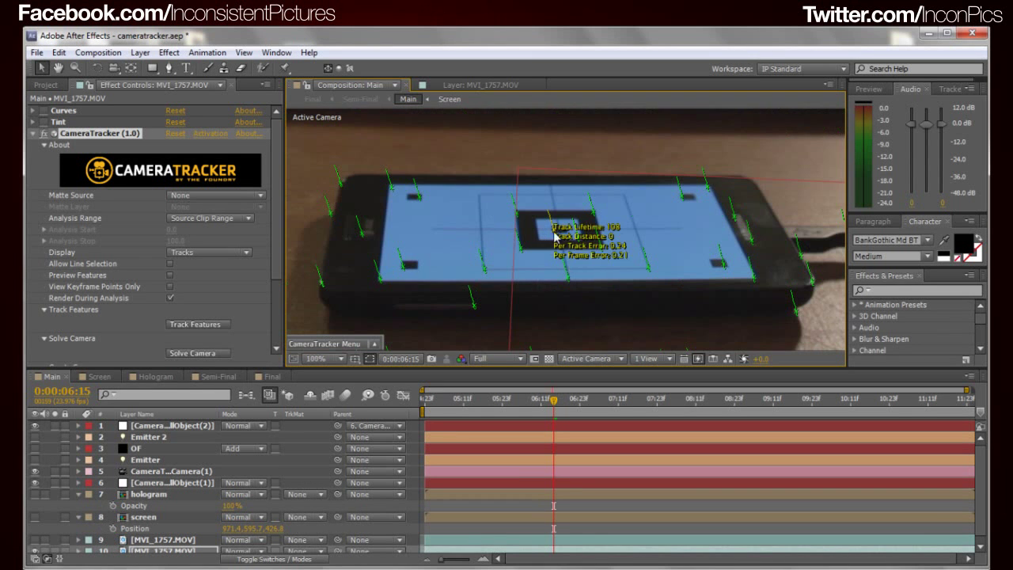
mouse_move(559, 238)
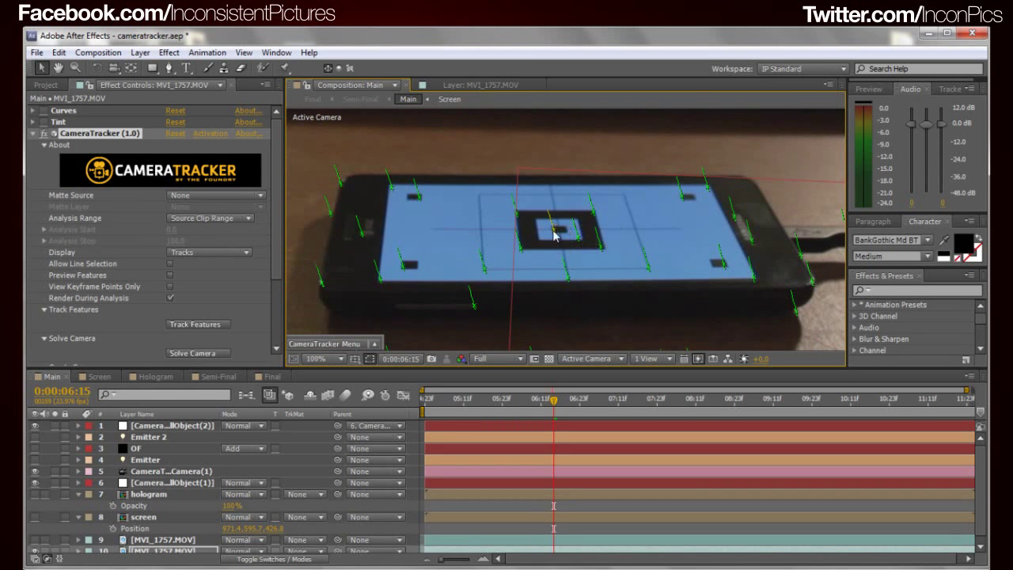
scroll(537, 244, "down", 4)
scroll(574, 276, "up", 2)
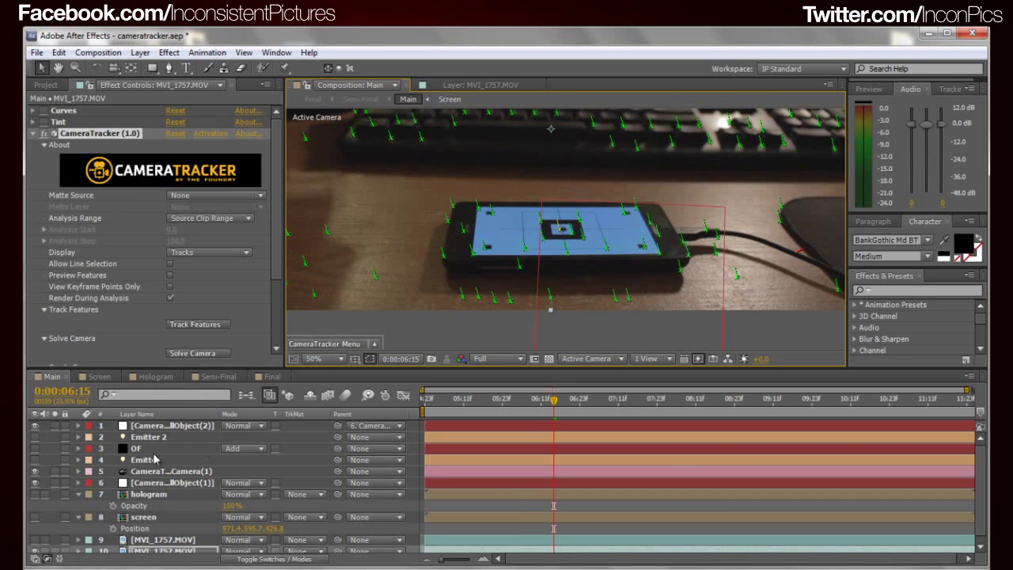
key("Delete")
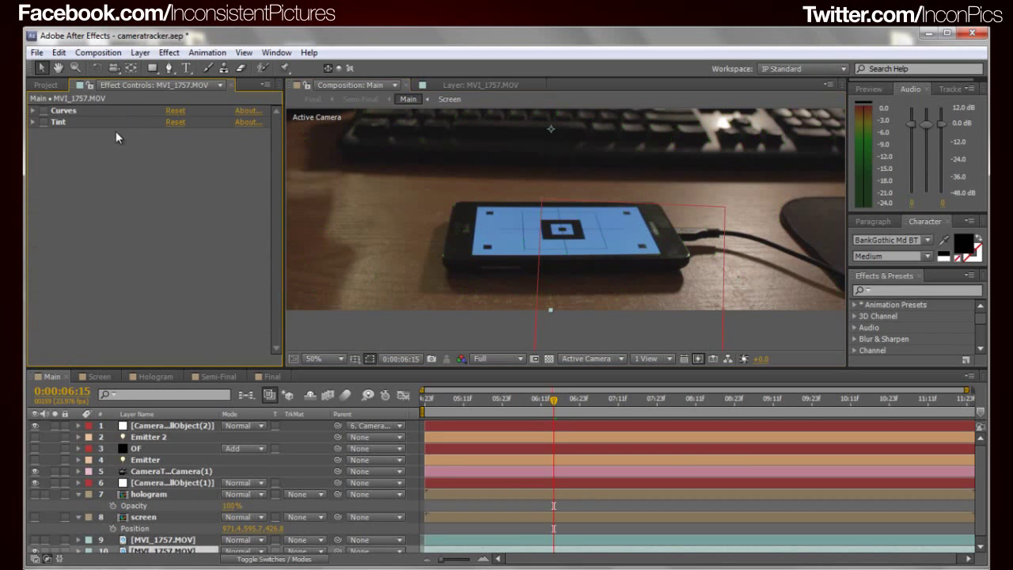
key("ctrl+z")
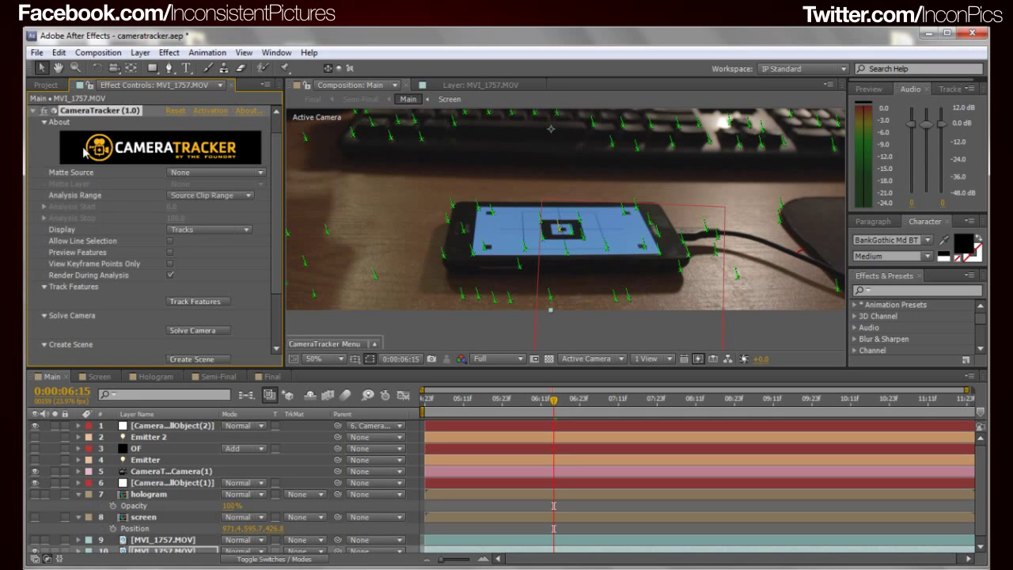
Collapse and turn off the CameraTracker effect on the footage, and select the screen layer
left_click(34, 112)
left_click(75, 204)
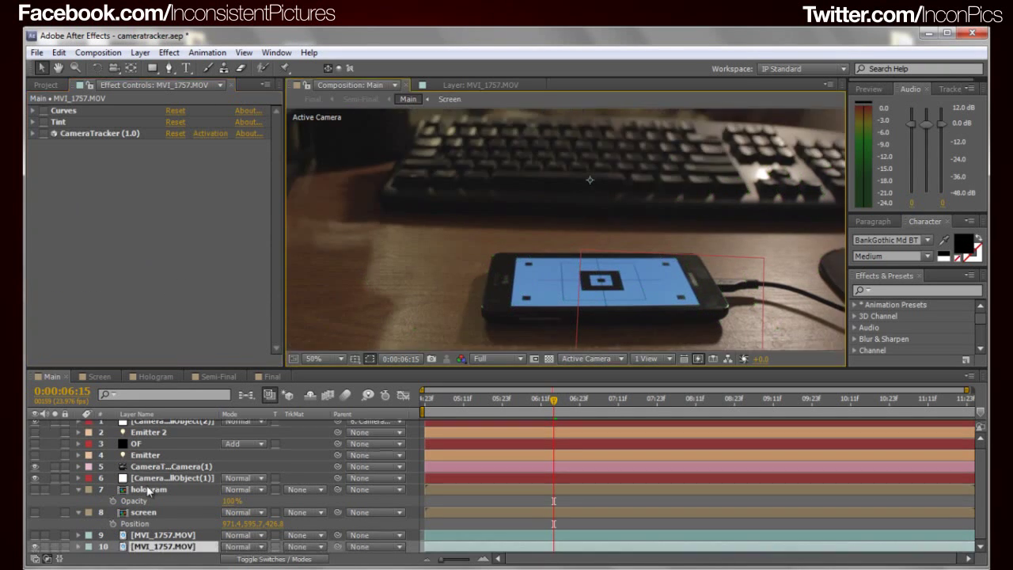
left_click(154, 479)
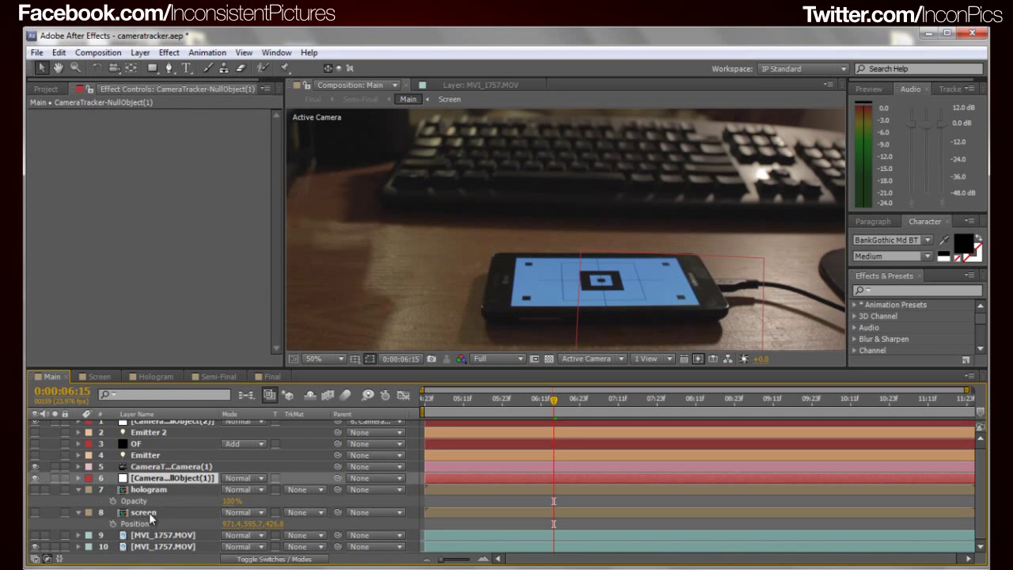
left_click(148, 512)
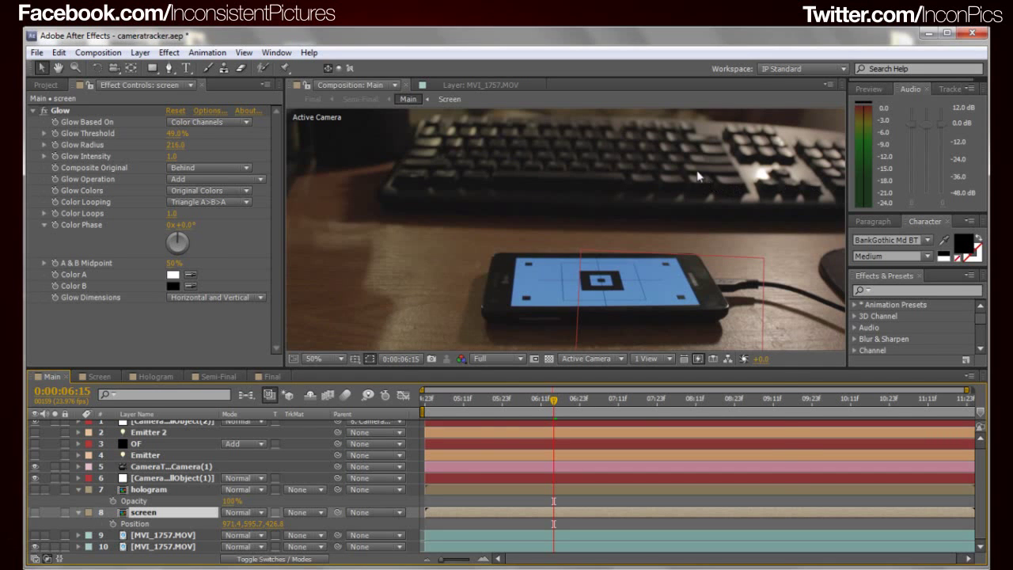
Create a medium blue solid of 1920 × 1080 px in the Main composition
key("ctrl+y")
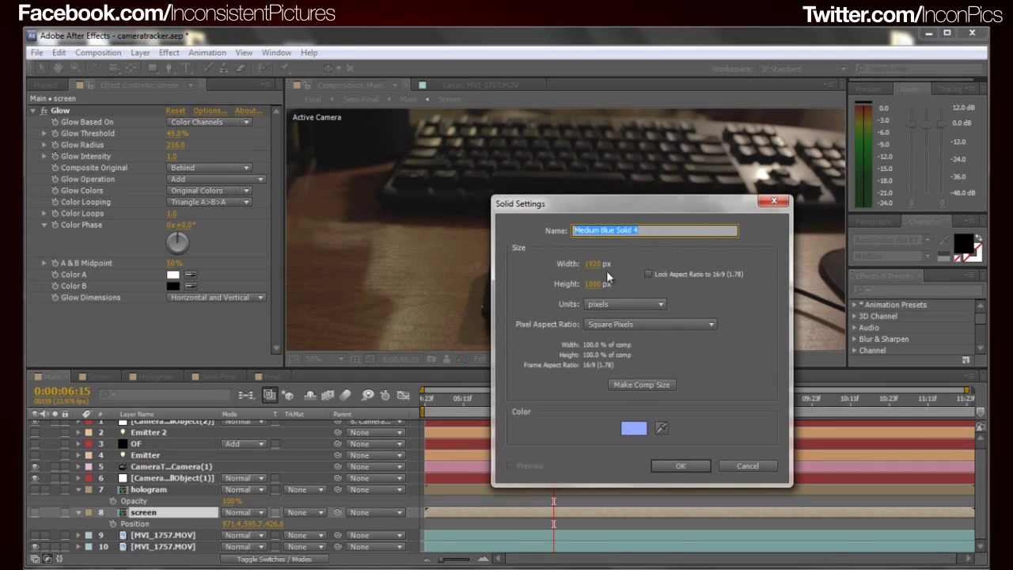
left_click(693, 465)
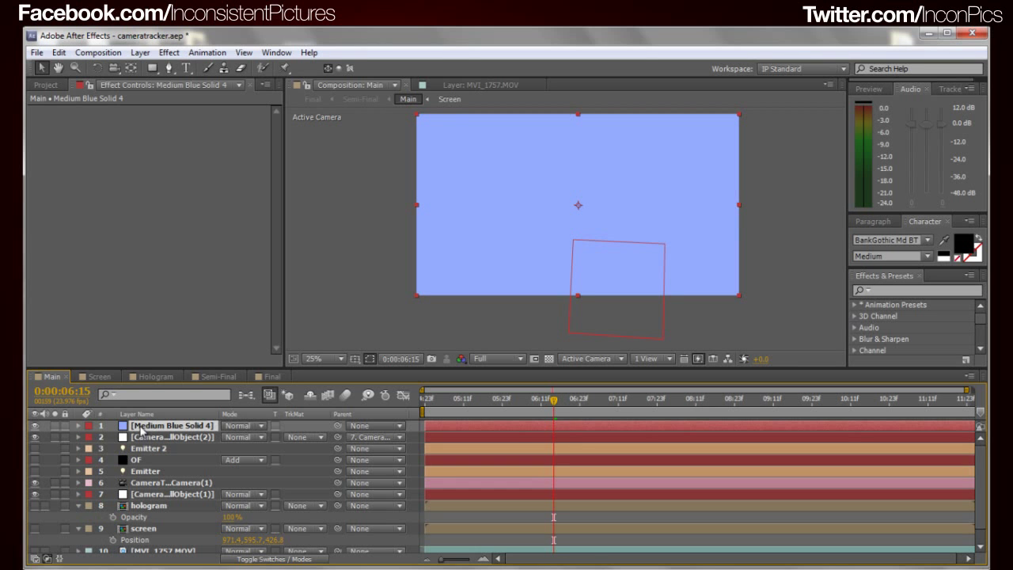
left_click(274, 232)
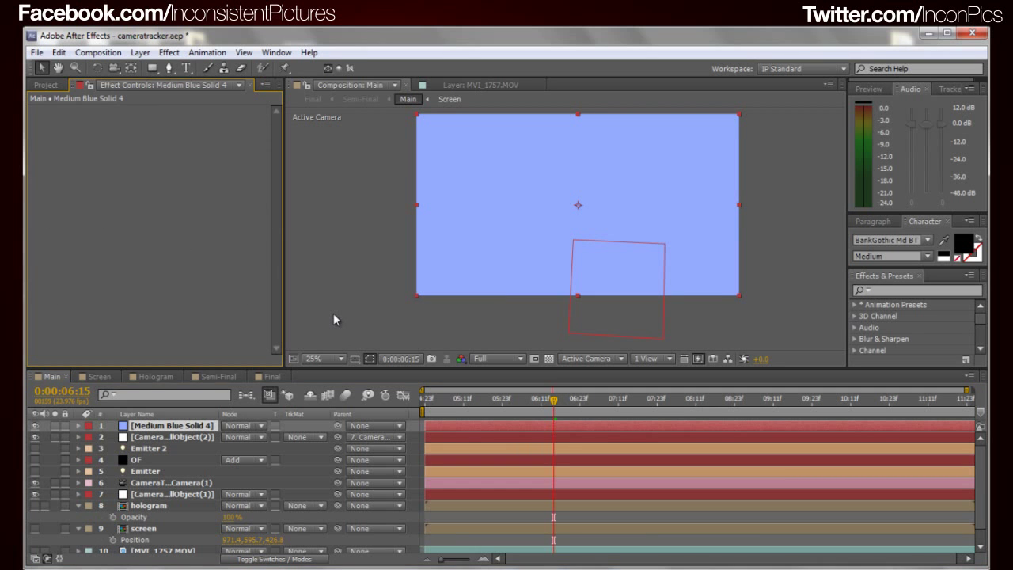
Try to pre-compose the new blue solid under the name "scree", cancel, and delete the solid
key("ctrl+shift+c")
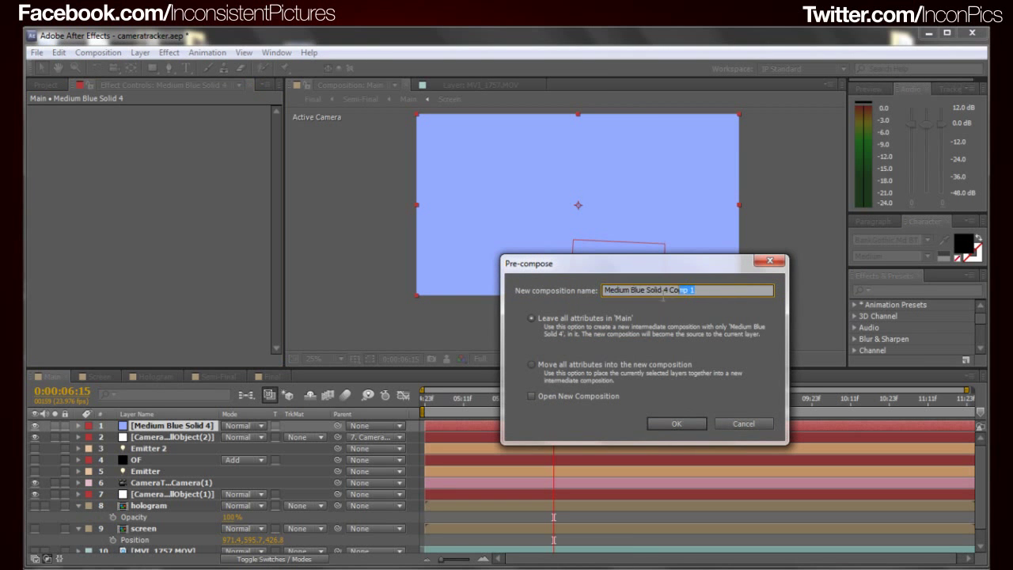
type("screes")
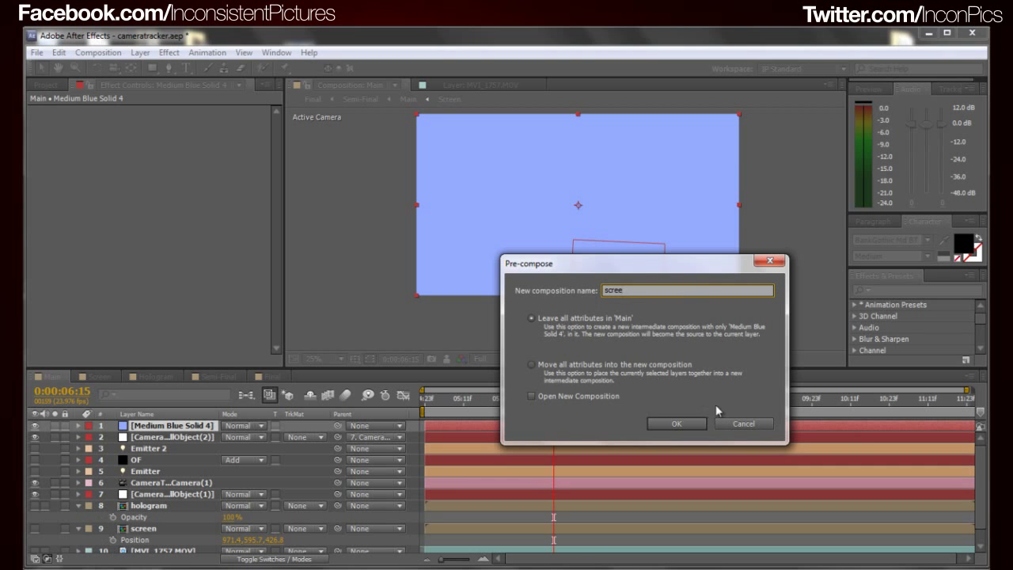
left_click(744, 423)
left_click(150, 427)
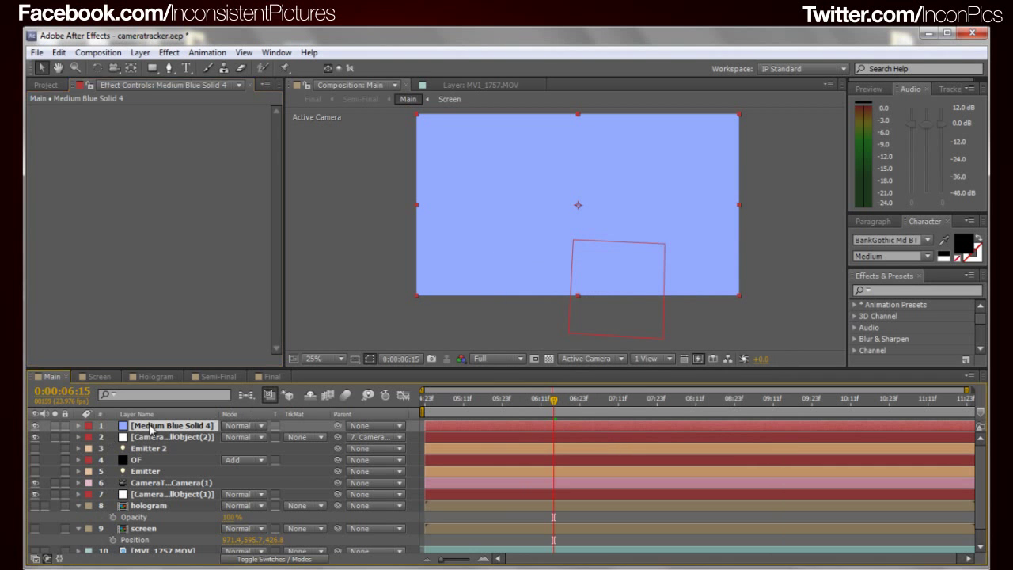
key("Delete")
Open the Screen composition and review its blue solid's size and color settings without changing them
double_click(146, 517)
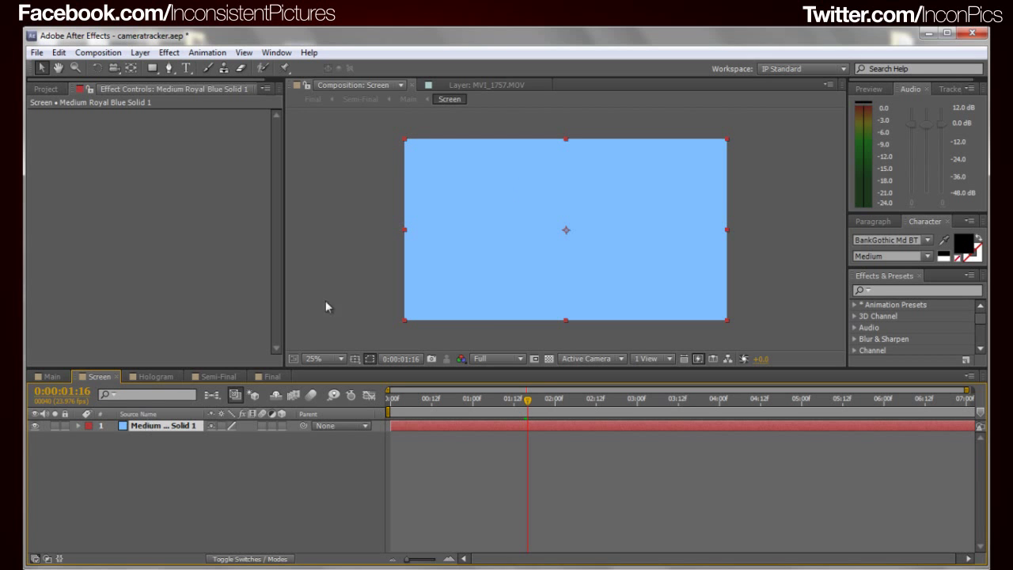
double_click(182, 429)
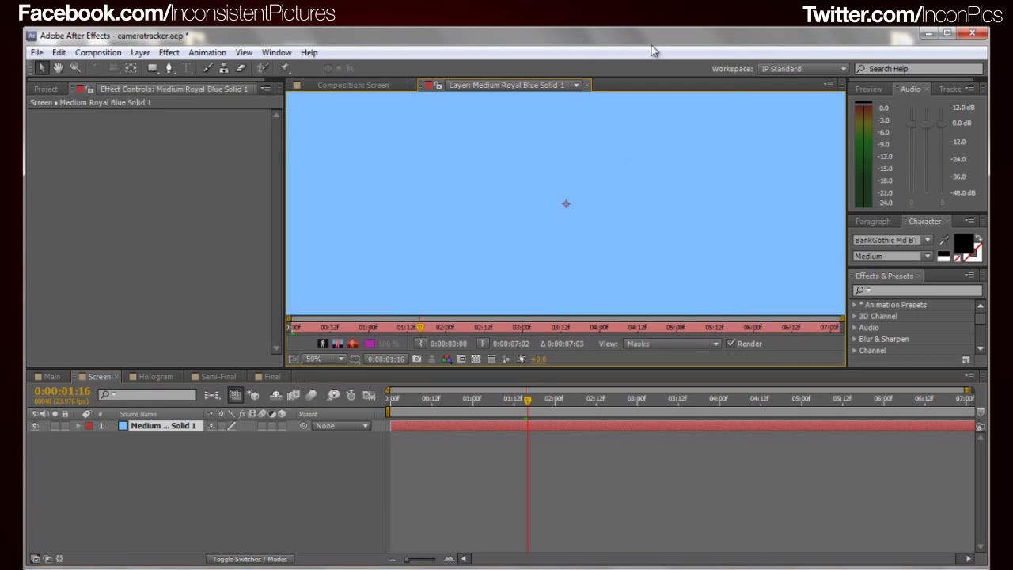
left_click(587, 85)
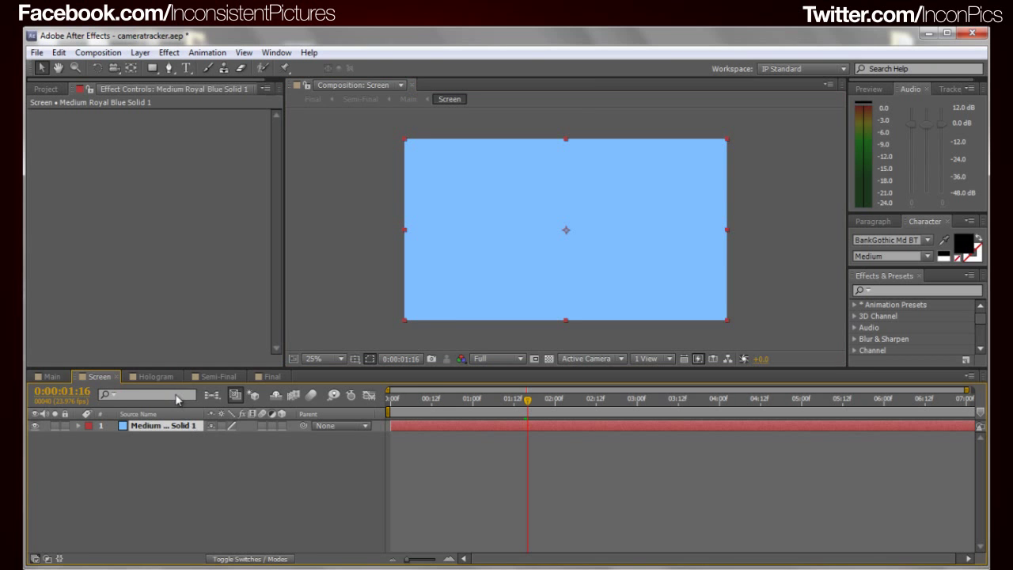
key("ctrl+shift+y")
left_click(271, 349)
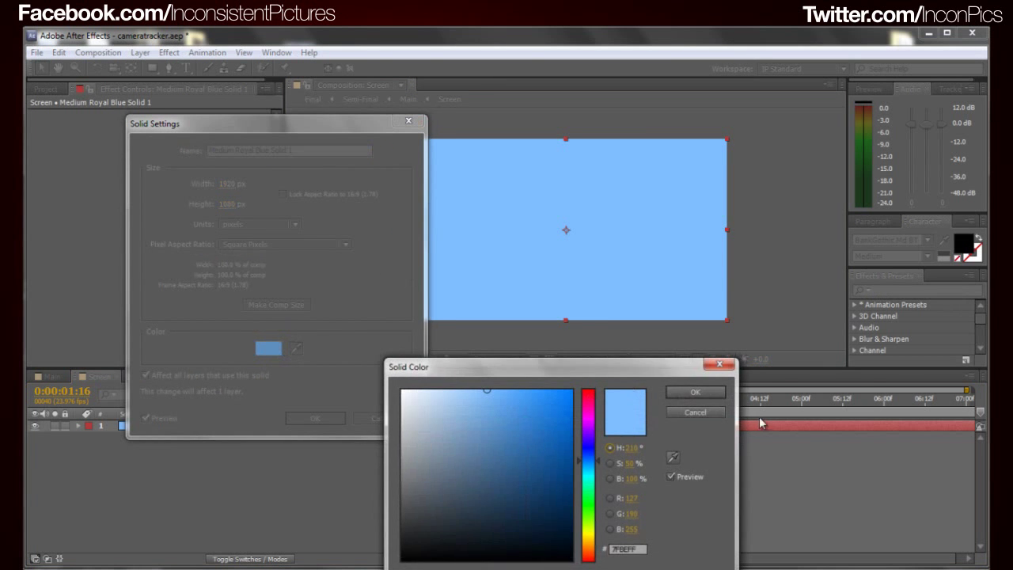
left_click_drag(656, 369, 660, 189)
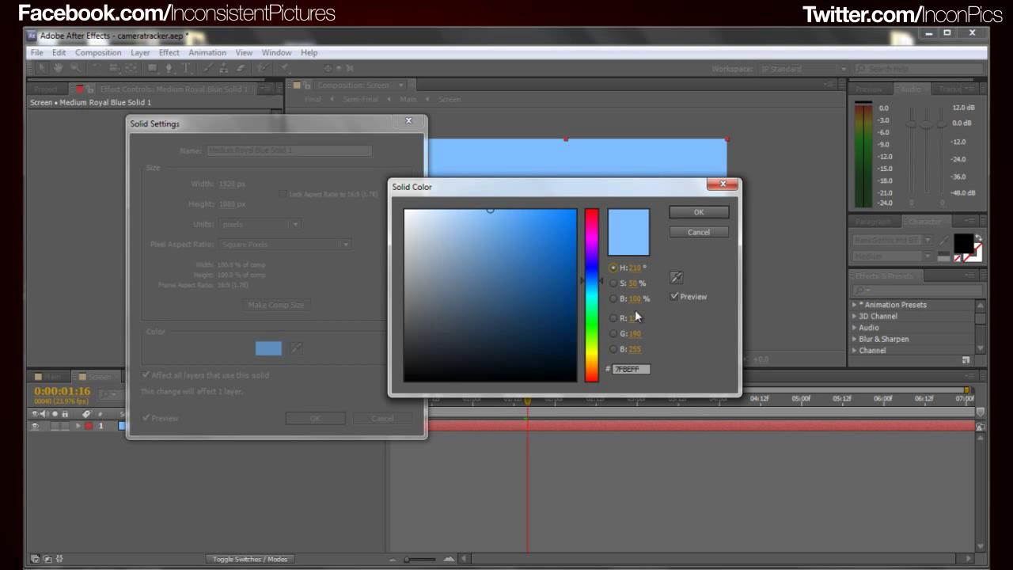
left_click(698, 231)
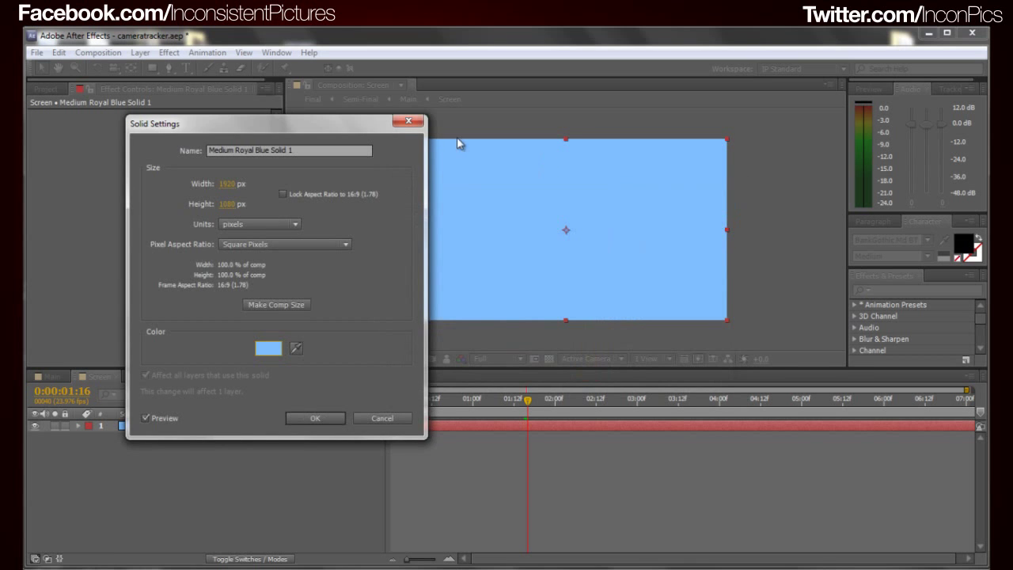
left_click(408, 120)
Return to the Main composition and make the screen layer visible over the phone
left_click(145, 502)
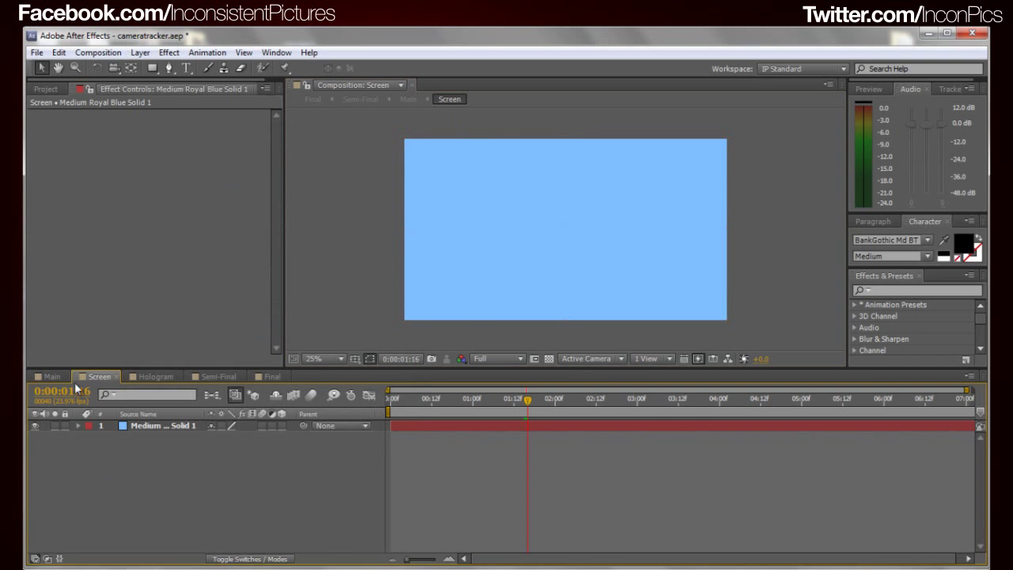
left_click(51, 376)
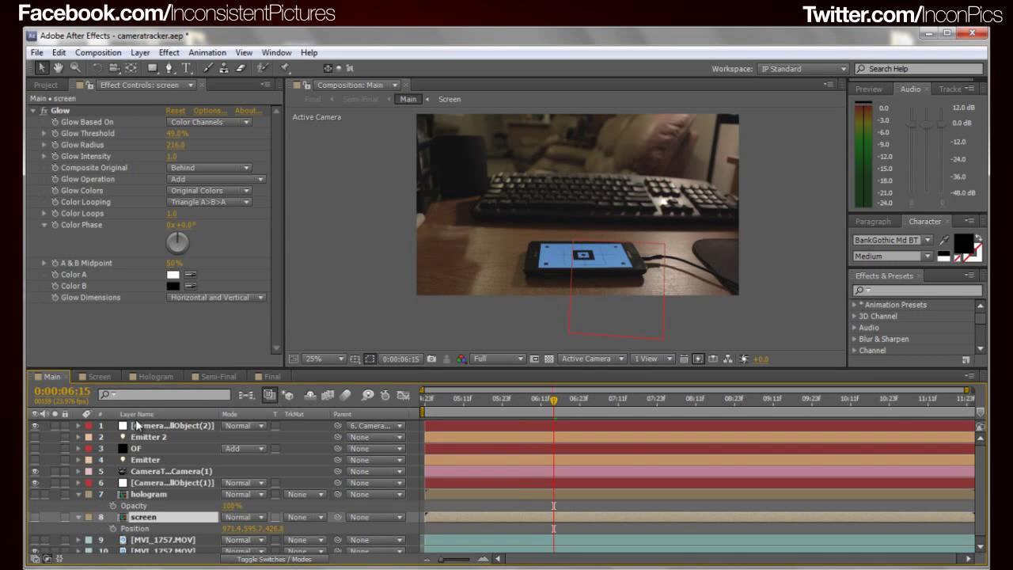
left_click(34, 517)
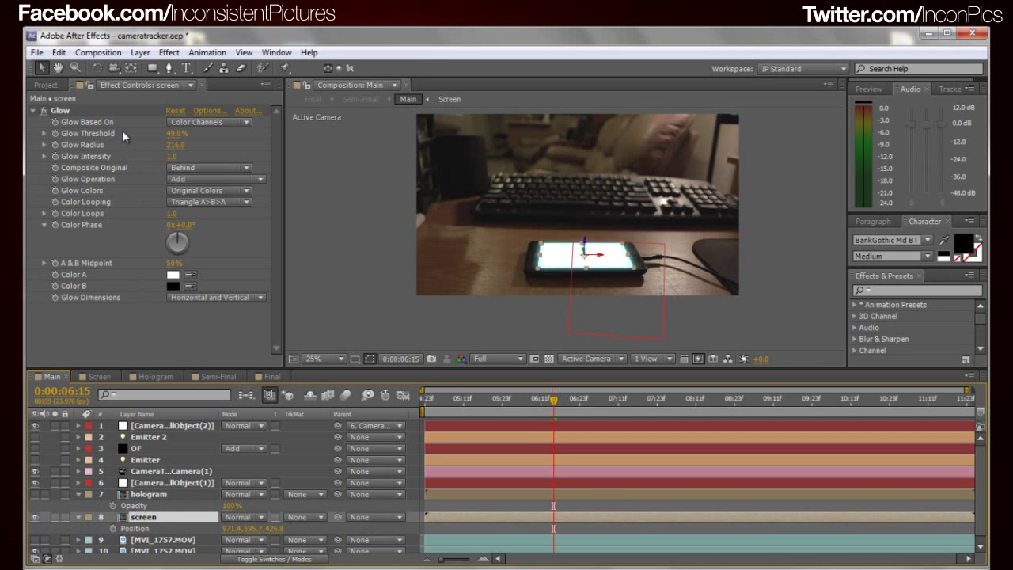
Reveal the position of the second CameraTracker null object and inspect its X value without changing it
left_click(584, 249)
scroll(584, 246, "up", 2)
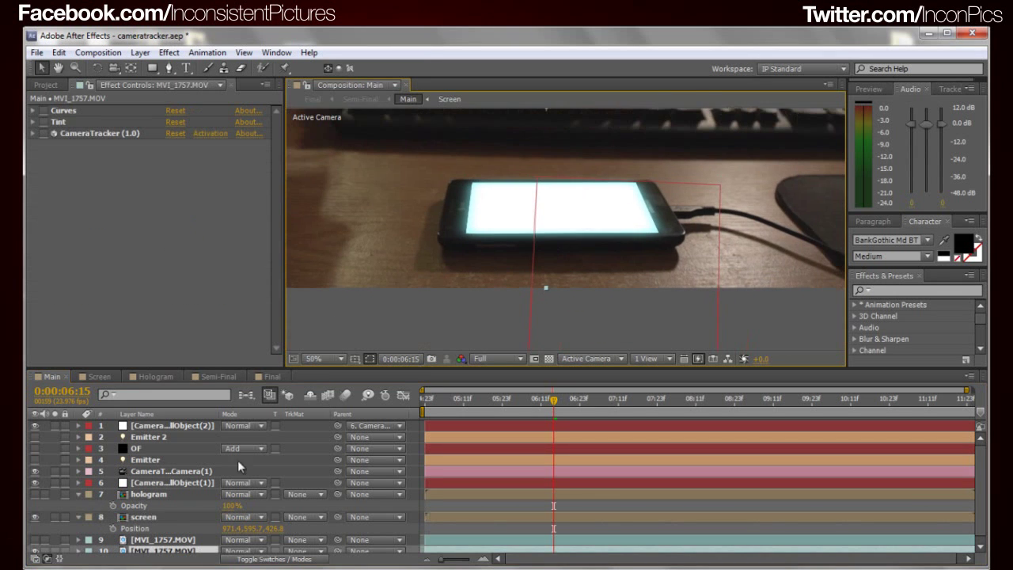
left_click(154, 519)
left_click(552, 187)
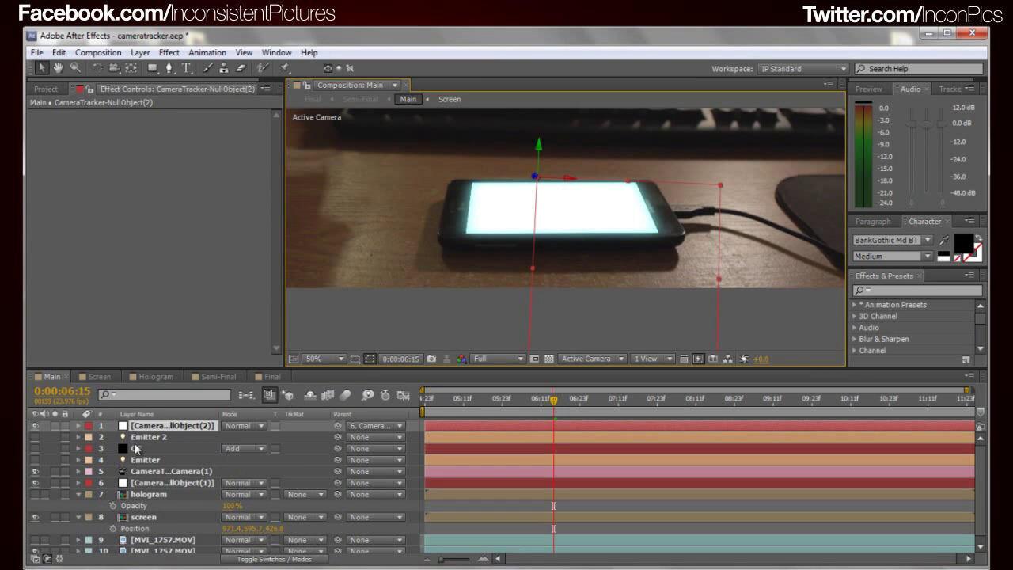
key("p")
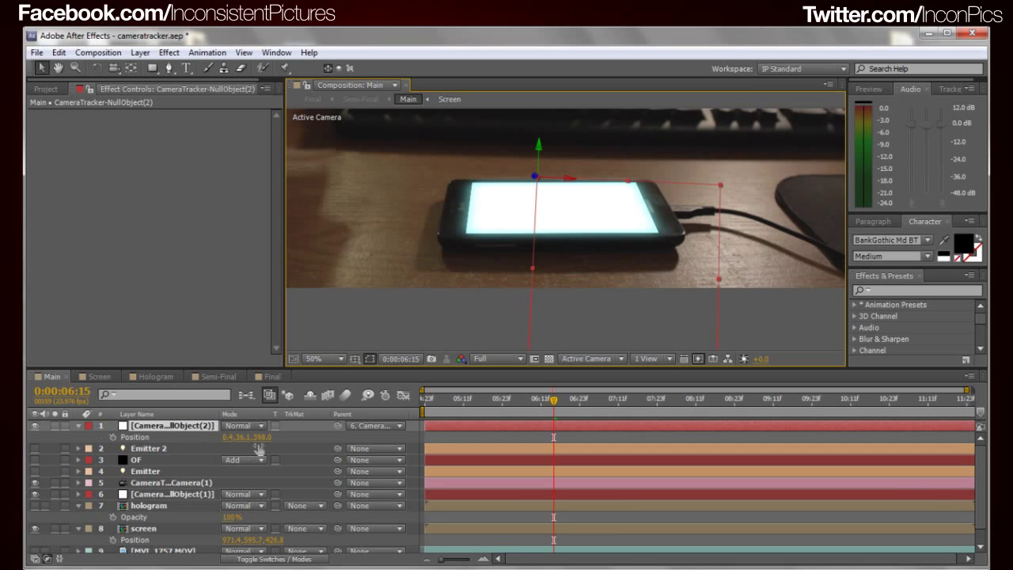
left_click(235, 437)
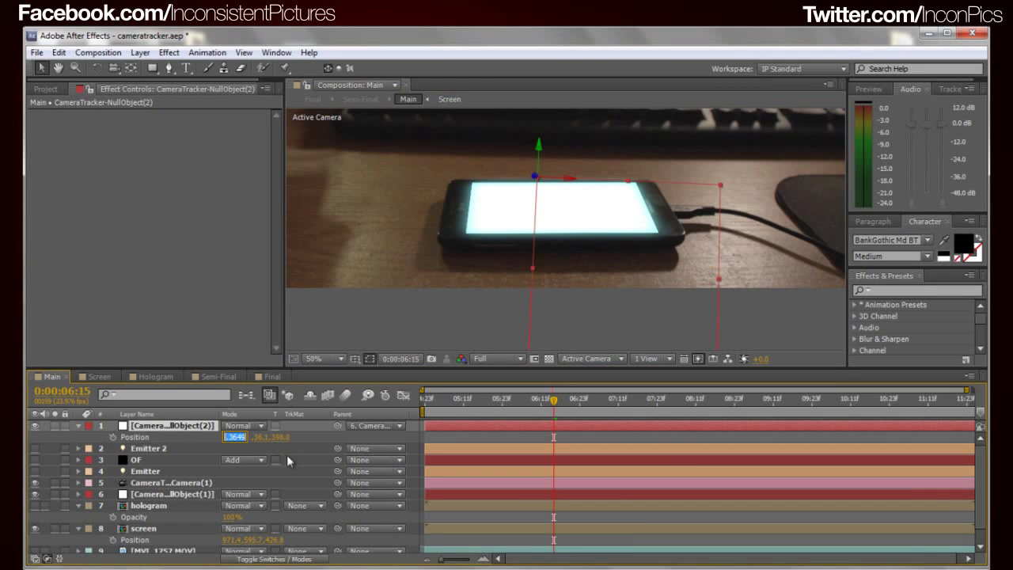
left_click(309, 444)
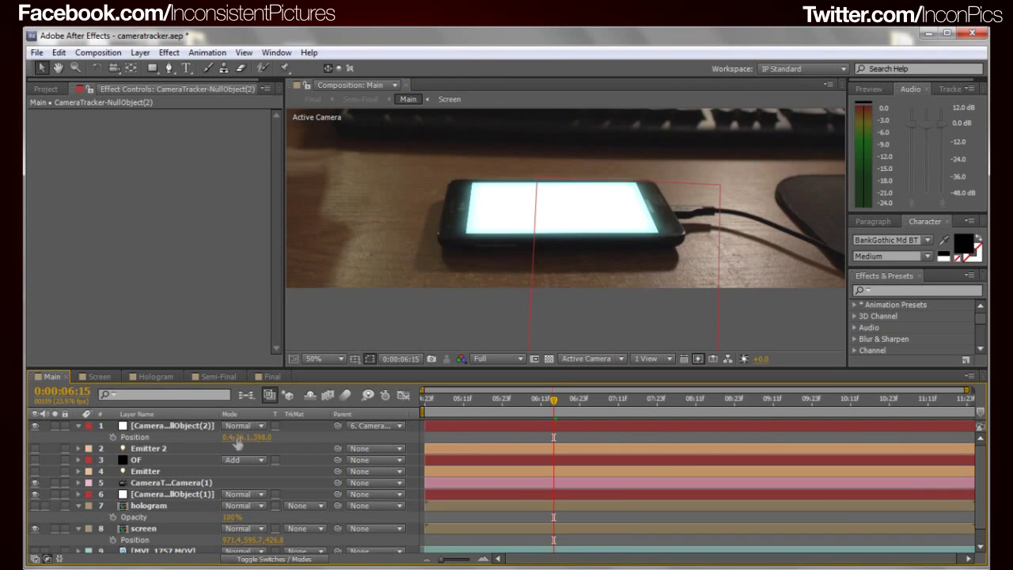
Check the screen layer's X position, and delete the second CameraTracker null object
left_click(145, 529)
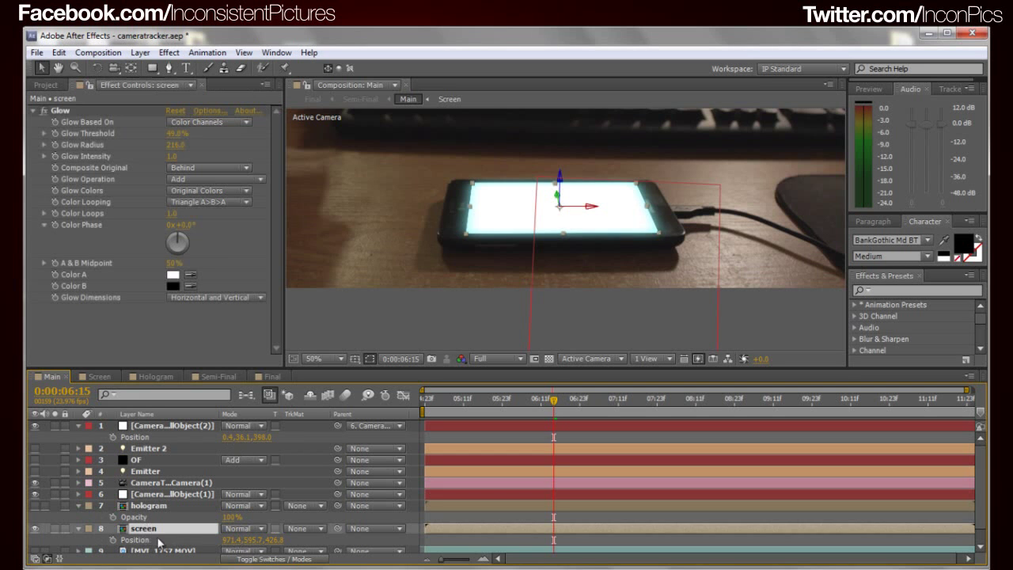
left_click(231, 540)
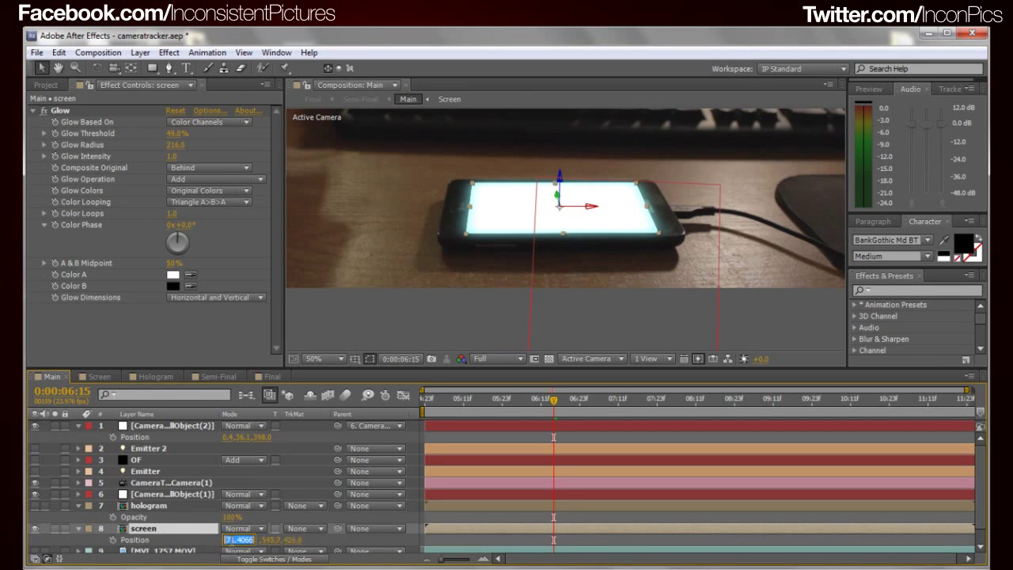
left_click(155, 427)
key("Delete")
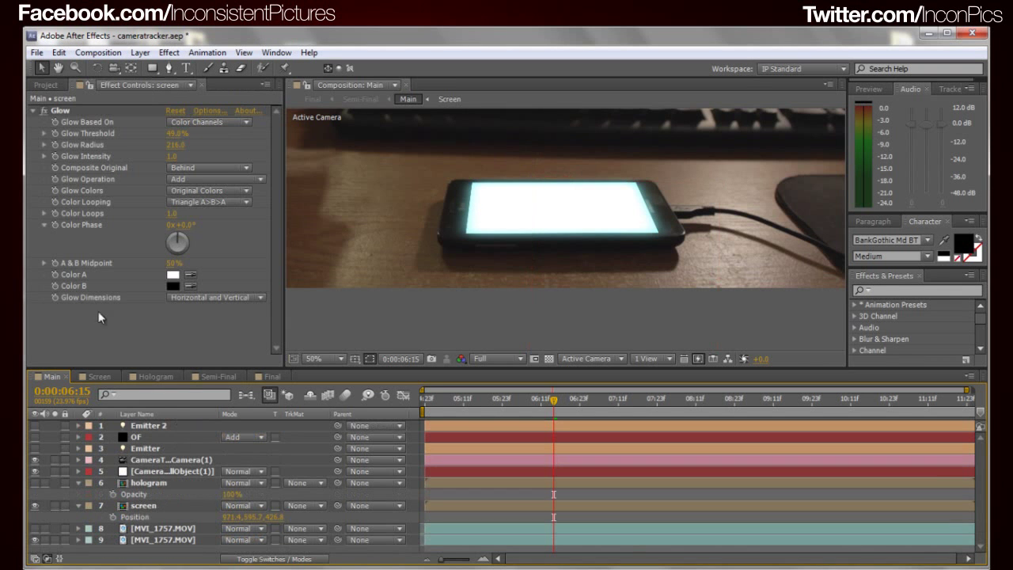
Try to move the screen layer off the phone at 0:00:07:07, and undo the move
left_click(136, 506)
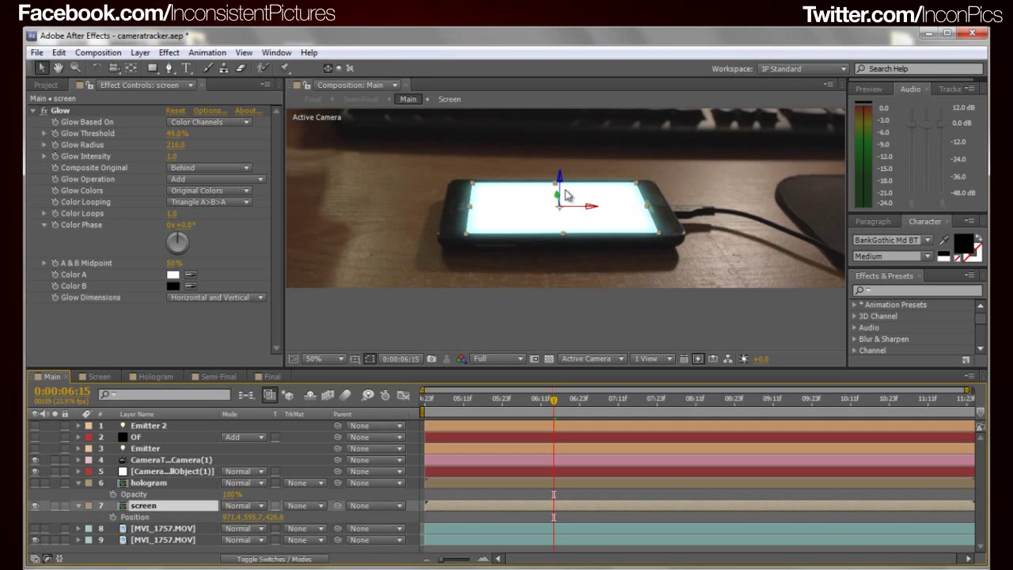
left_click_drag(560, 406, 605, 454)
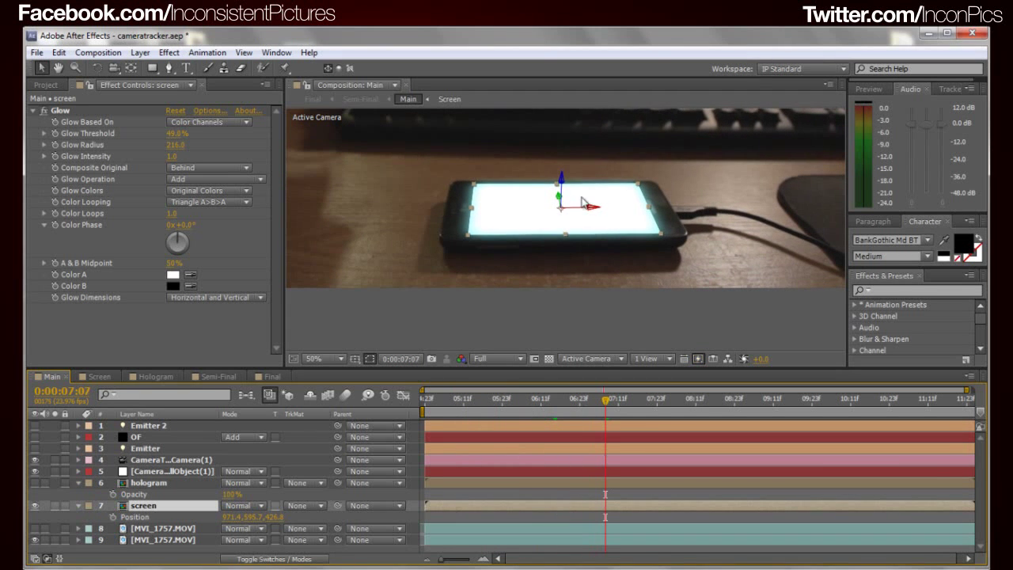
mouse_move(567, 193)
left_mouse_down()
mouse_move(564, 147)
mouse_move(569, 208)
mouse_move(567, 181)
left_mouse_up()
key("ctrl+z")
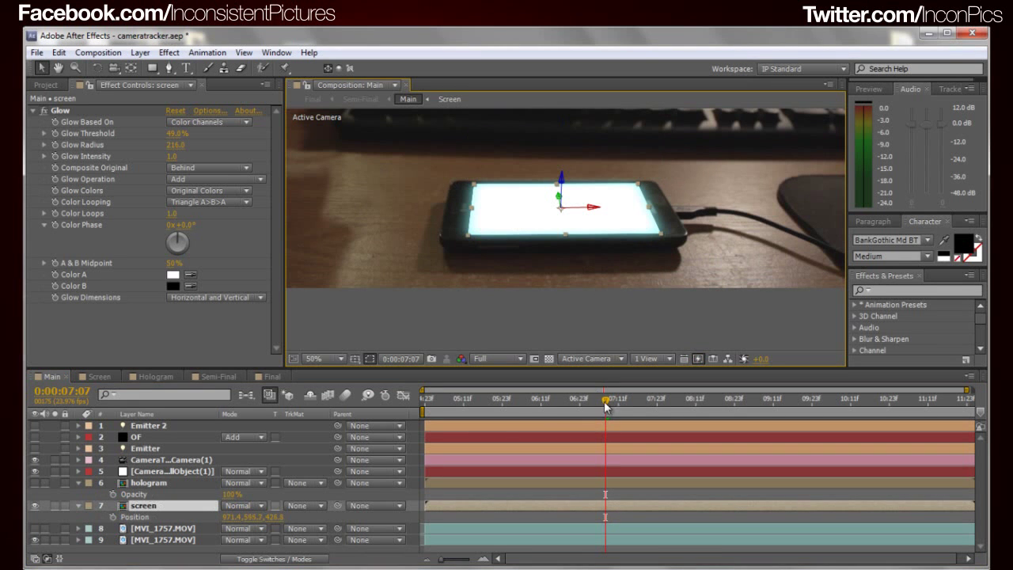
Review the screen layer's position values without changing them, and check its placement on the phone at 0:00:07:06
left_click(236, 517)
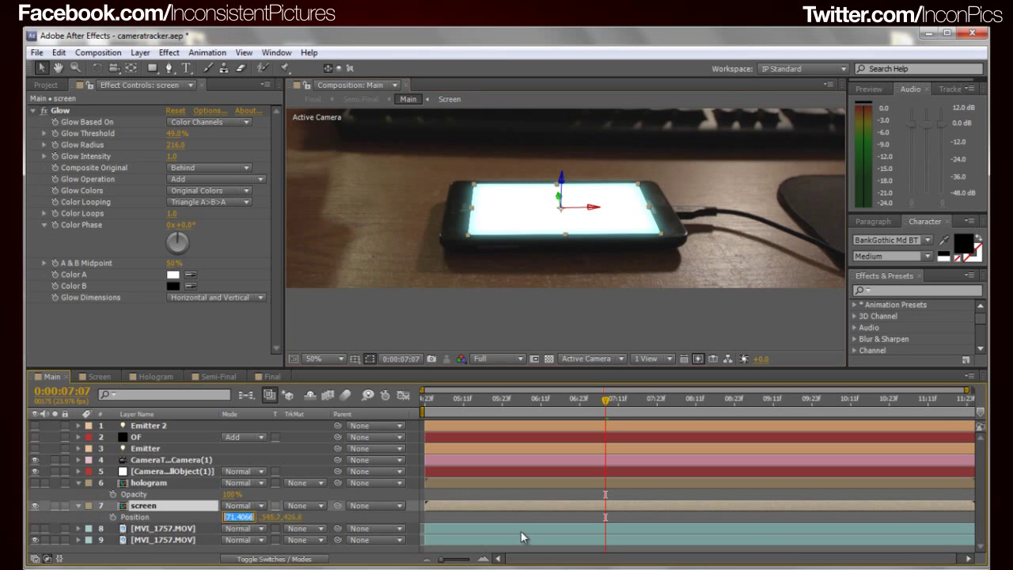
left_click(432, 522)
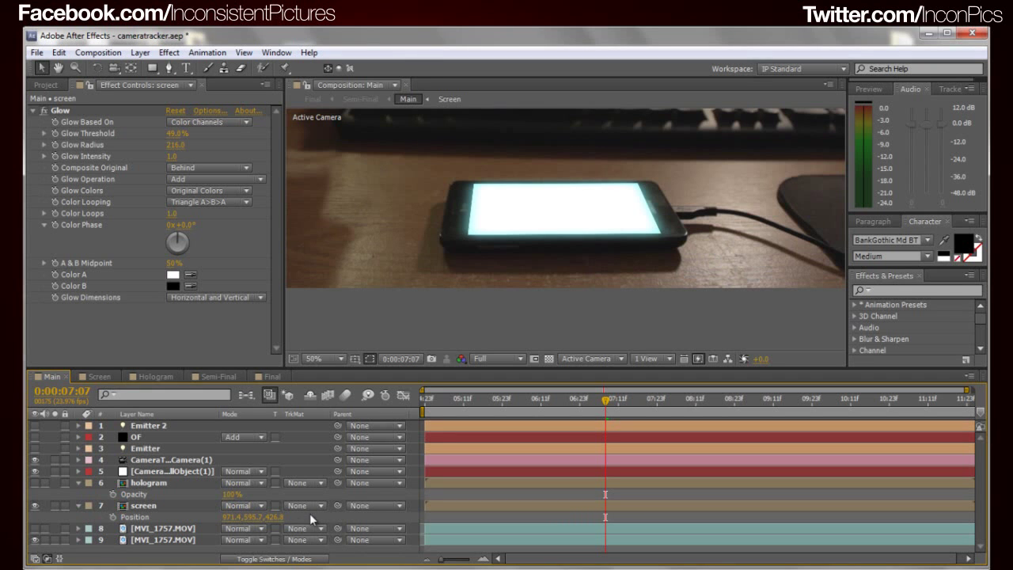
left_click(251, 517)
key("Return")
left_click(419, 320)
mouse_move(607, 402)
left_mouse_down()
mouse_move(583, 398)
mouse_move(678, 398)
mouse_move(601, 402)
left_mouse_up()
Turn the screen layer's Glow effect off to compare the plain blue screen, and re-enable it
left_click(144, 507)
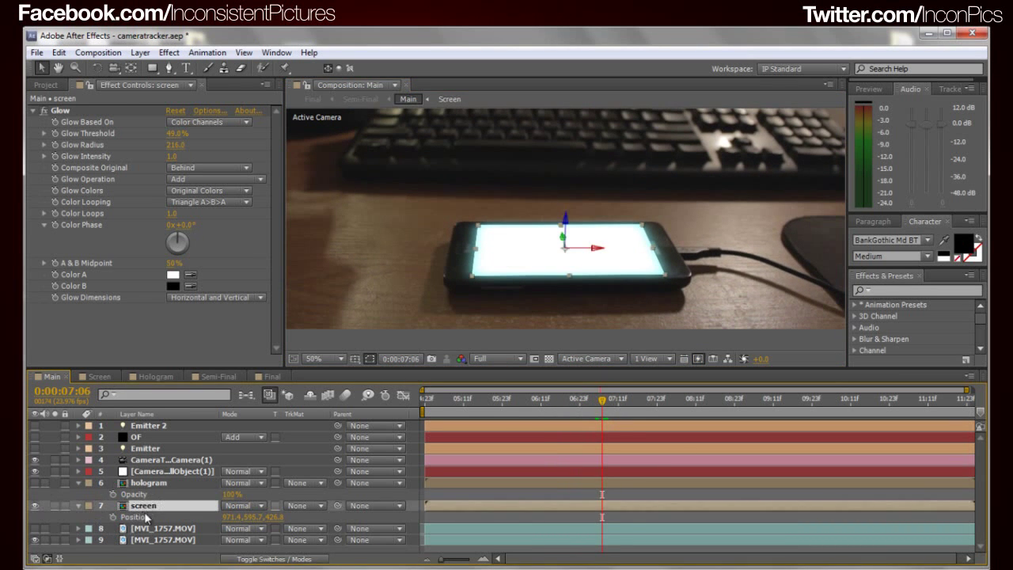
left_click(117, 109)
left_click(43, 110)
left_click(549, 269)
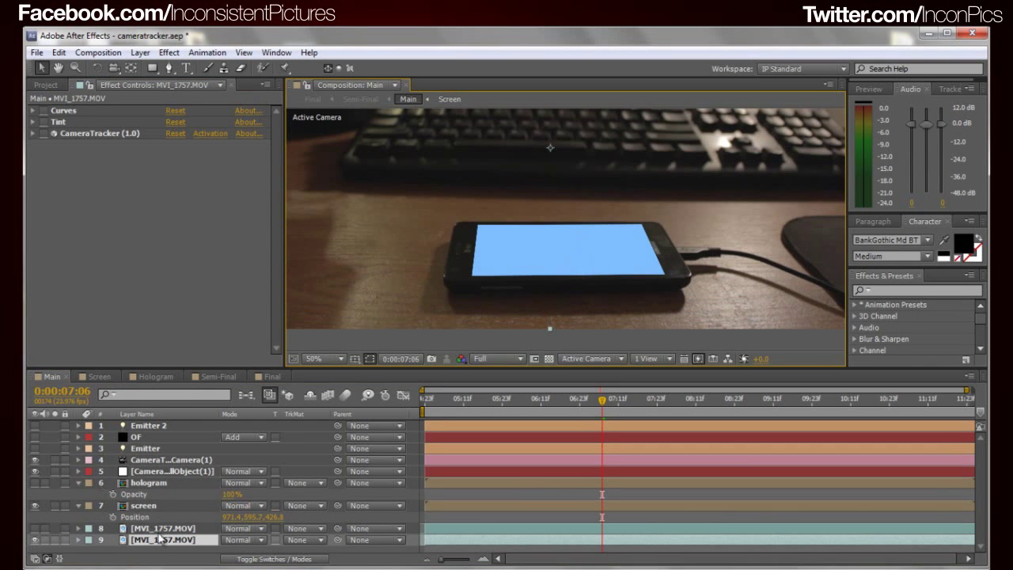
left_click(141, 506)
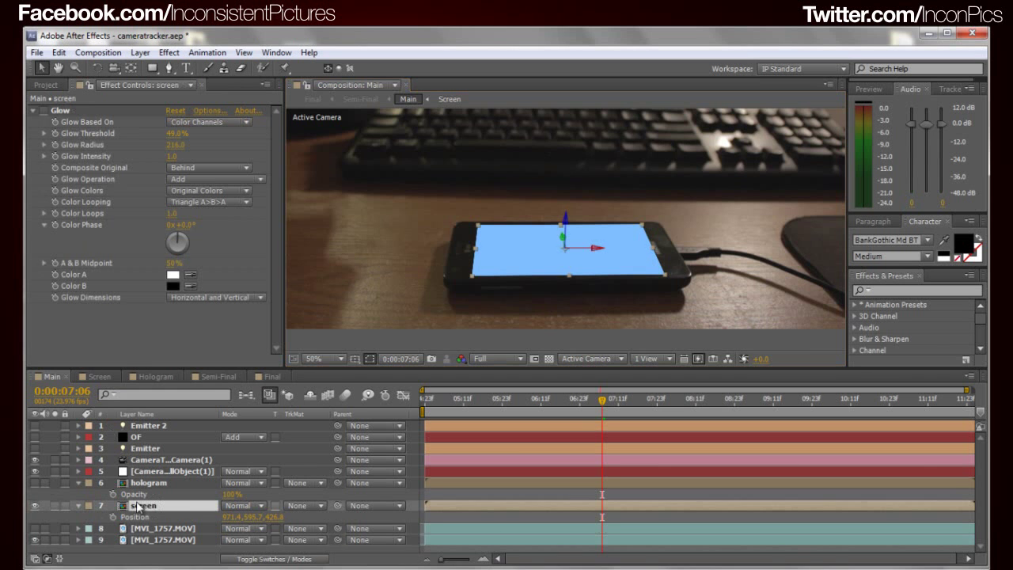
left_click(44, 110)
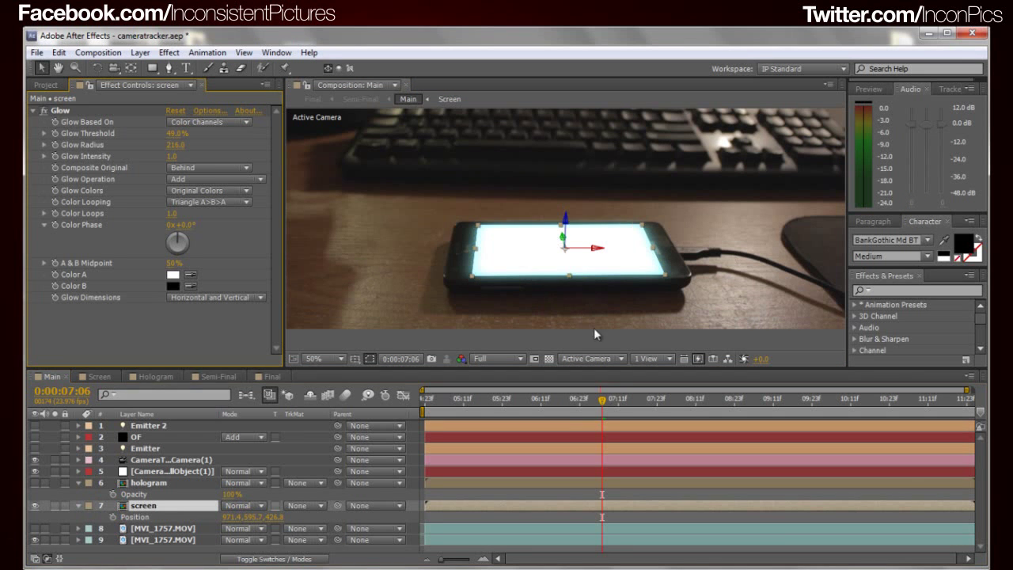
Open the Screen composition and add a text layer reading "LOADING!!!!" over the blue solid
left_click_drag(603, 409, 521, 401)
double_click(142, 507)
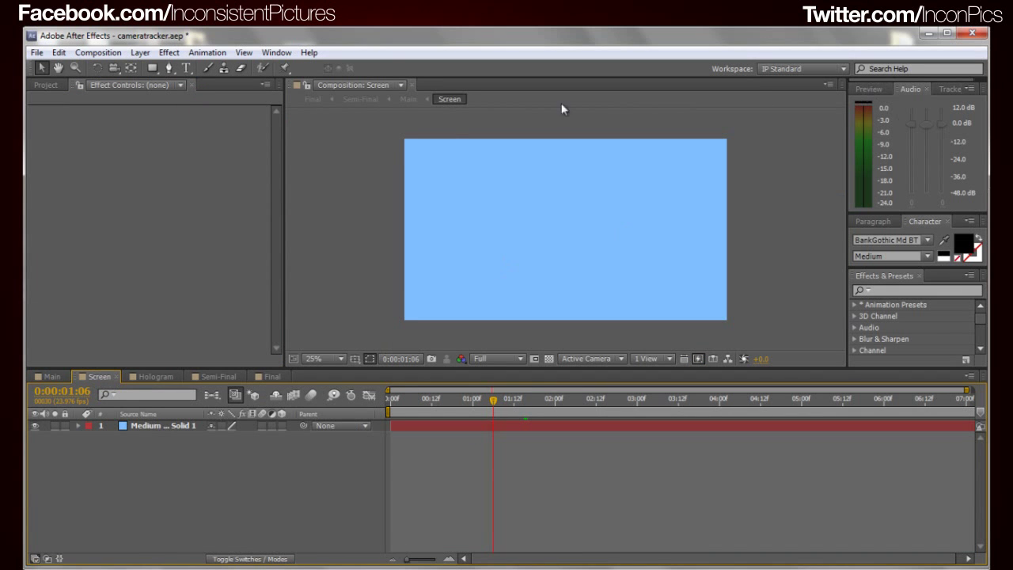
left_click(186, 68)
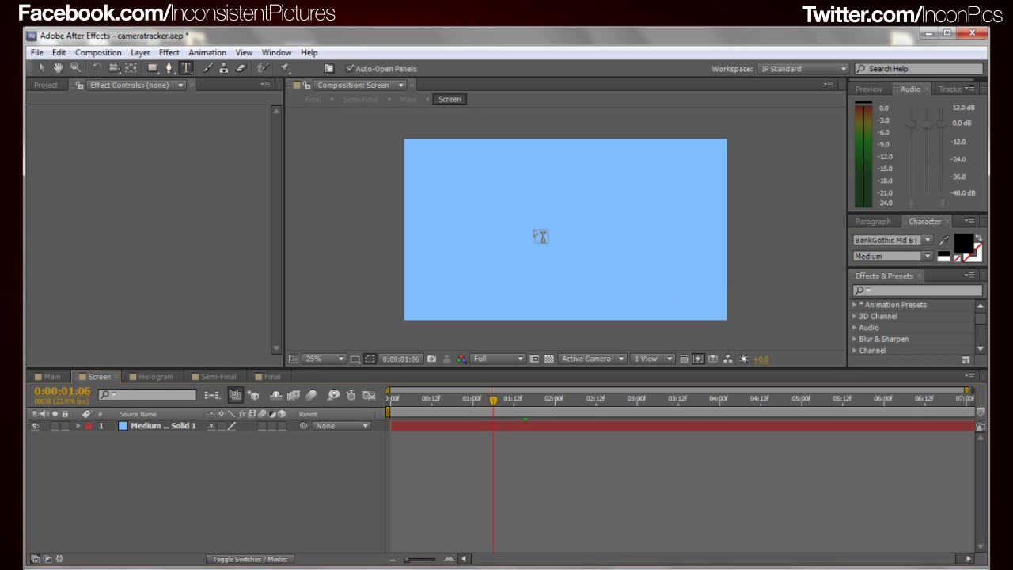
left_click(535, 231)
type("LOAD")
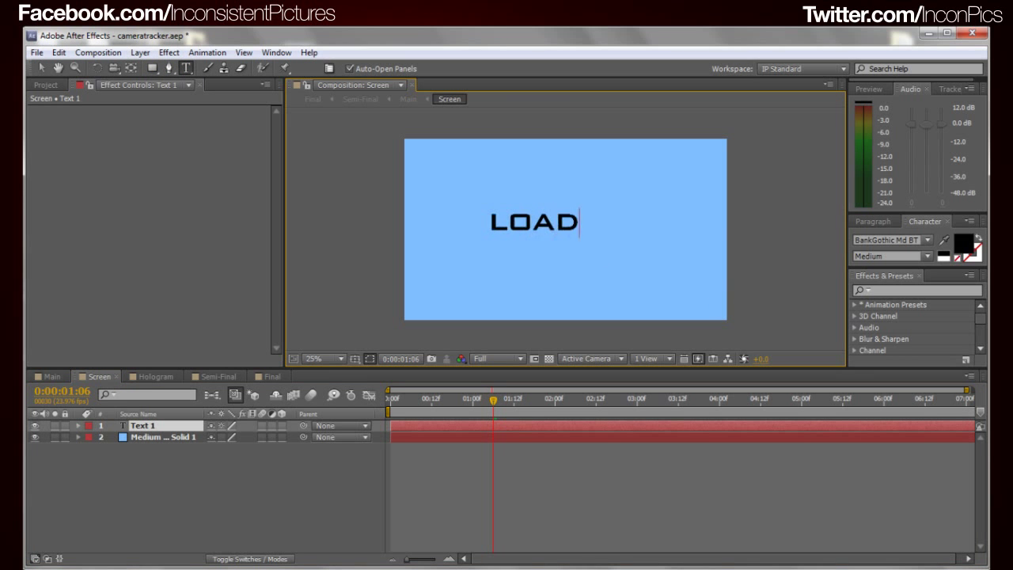
type("ING!!!!")
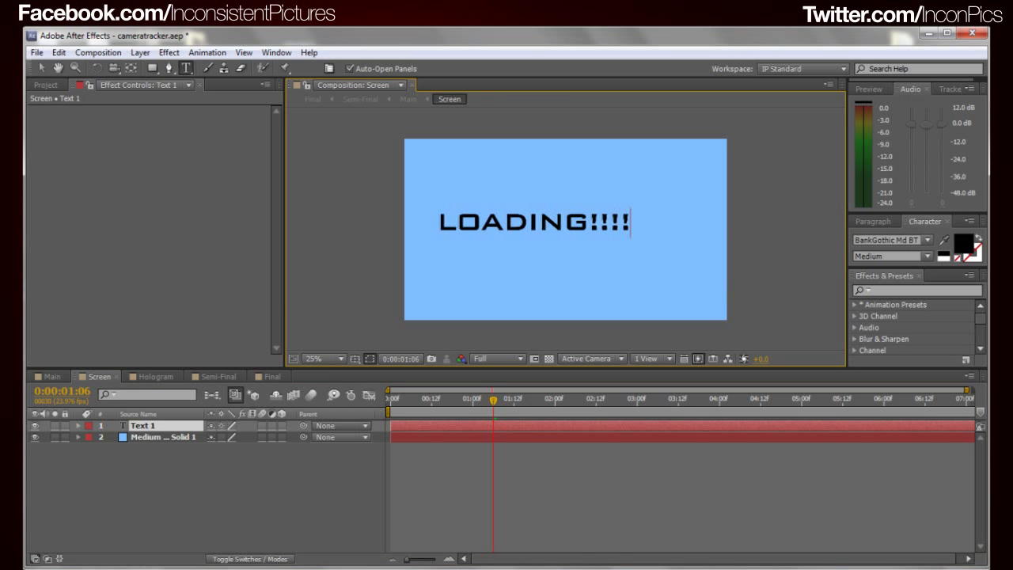
Enlarge the "LOADING!!!!" text to nearly the full width of the blue solid and center it
left_click(41, 68)
mouse_move(581, 229)
left_mouse_down()
mouse_move(613, 237)
mouse_move(567, 220)
left_mouse_up()
left_click(385, 321)
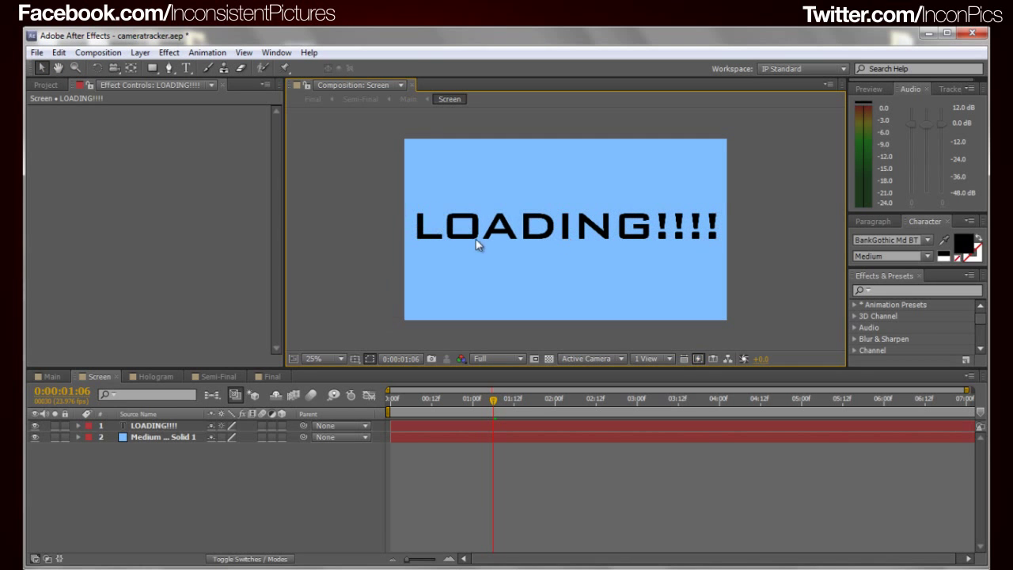
left_click_drag(475, 239, 478, 245)
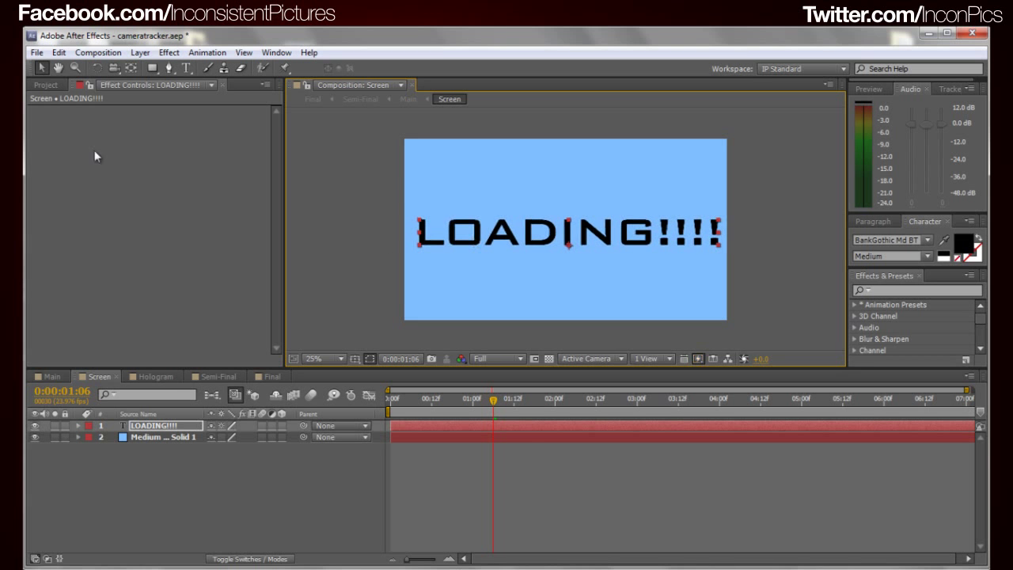
Return to the Main composition and check the text on the phone screen at 0:00:06:15 and 0:00:07:08
left_click(48, 375)
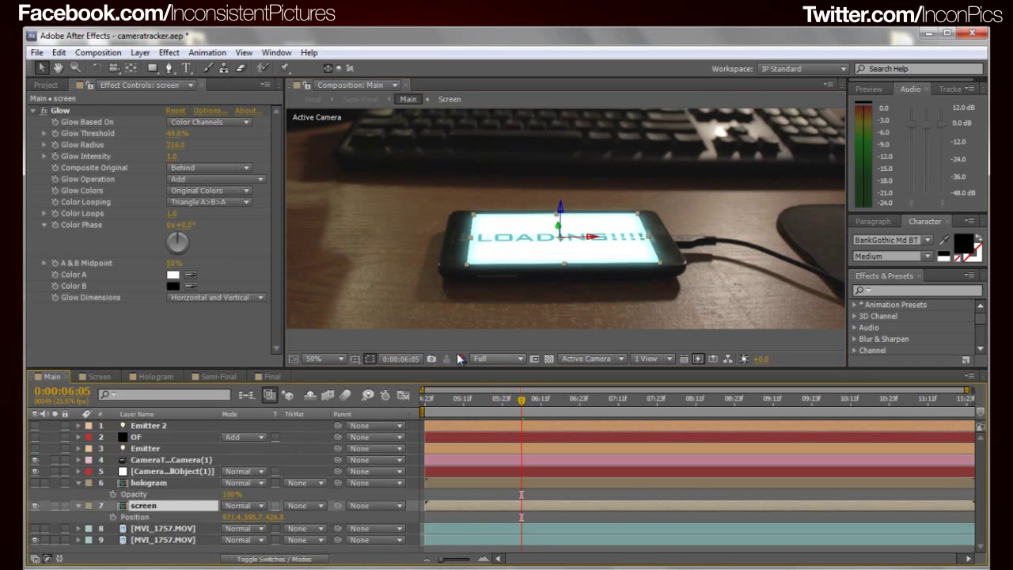
left_click(434, 294)
left_click_drag(521, 404, 553, 443)
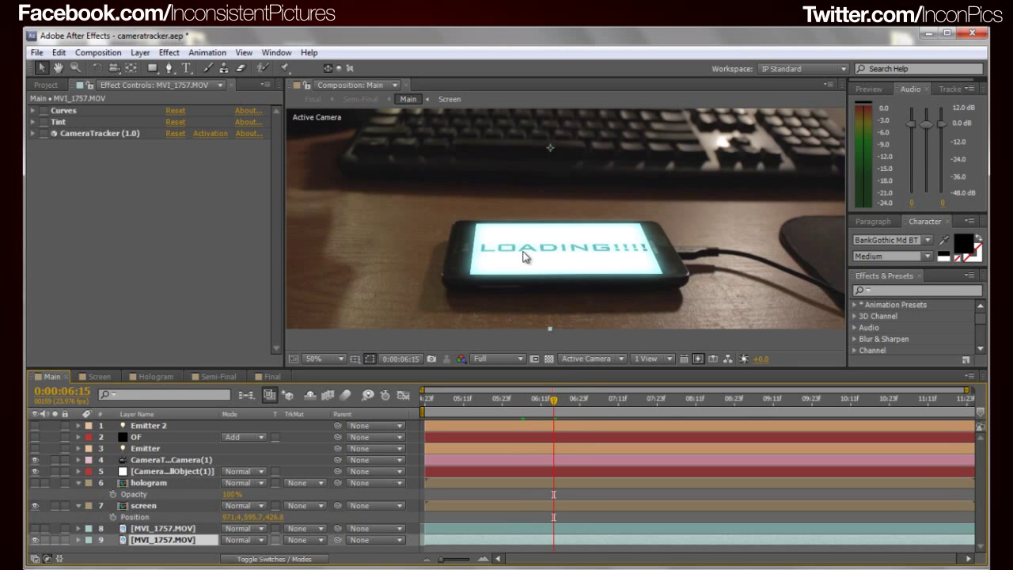
left_click_drag(552, 402, 609, 432)
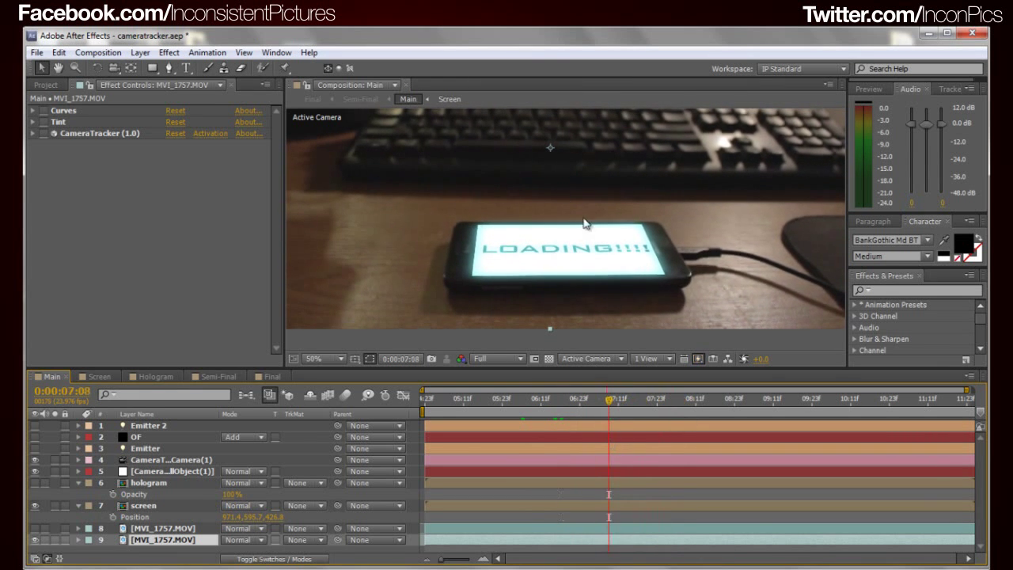
Compare the Screen composition's flat text with its tracked appearance on the phone in the Main composition
left_click(101, 377)
left_click(570, 230)
left_click(173, 502)
left_click(52, 376)
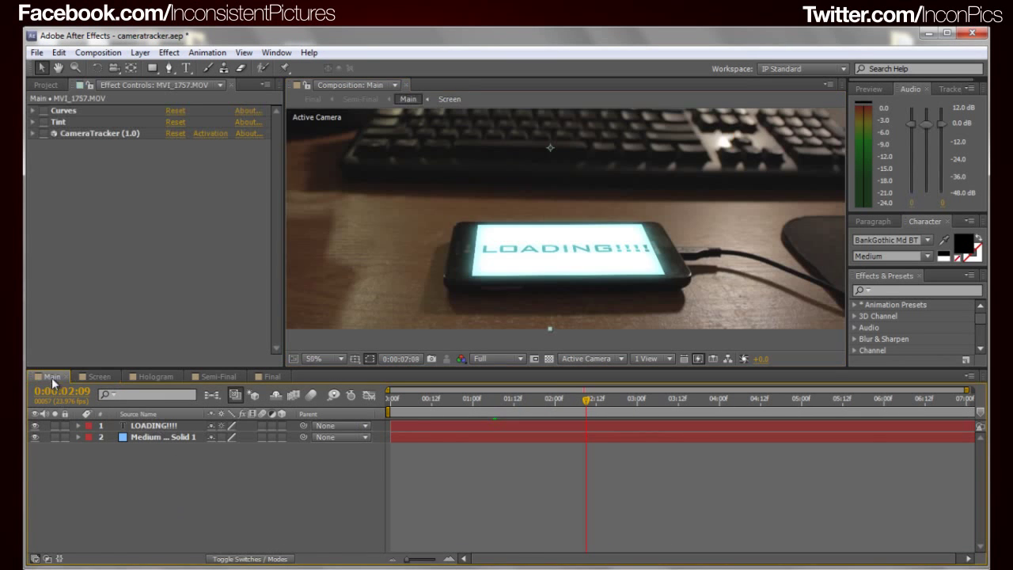
left_click(95, 376)
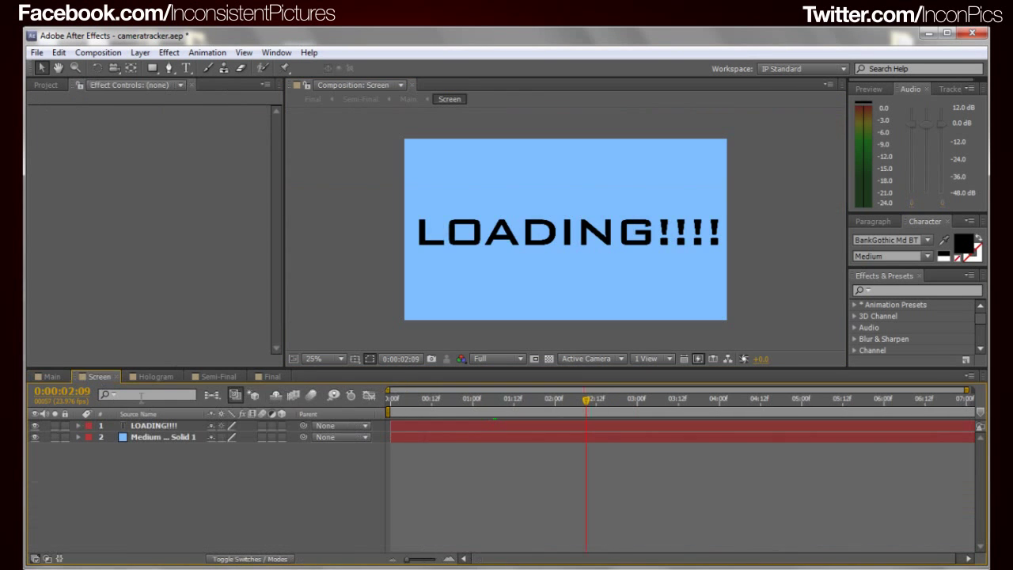
left_click(51, 377)
left_click(97, 377)
left_click(52, 377)
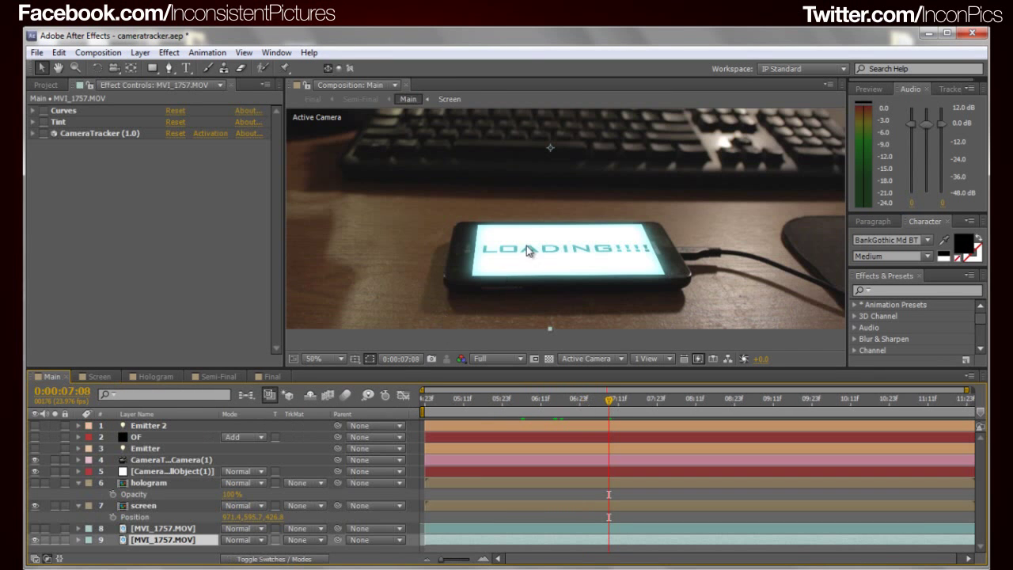
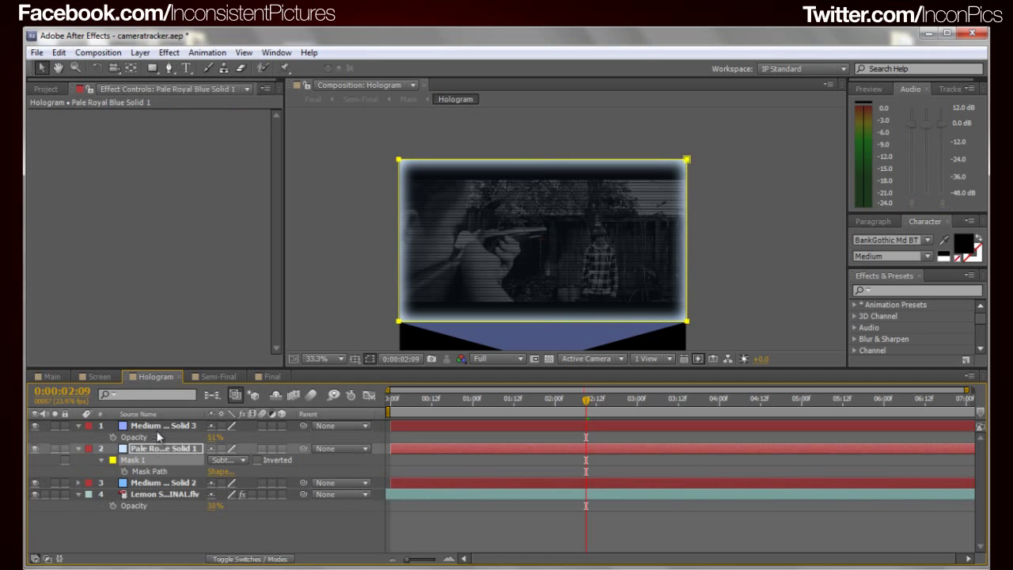
Examine the mask on Medium Blue Solid 3 in its own layer view, and return to the Hologram composition
key("h")
left_click_drag(587, 299, 584, 268)
key("v")
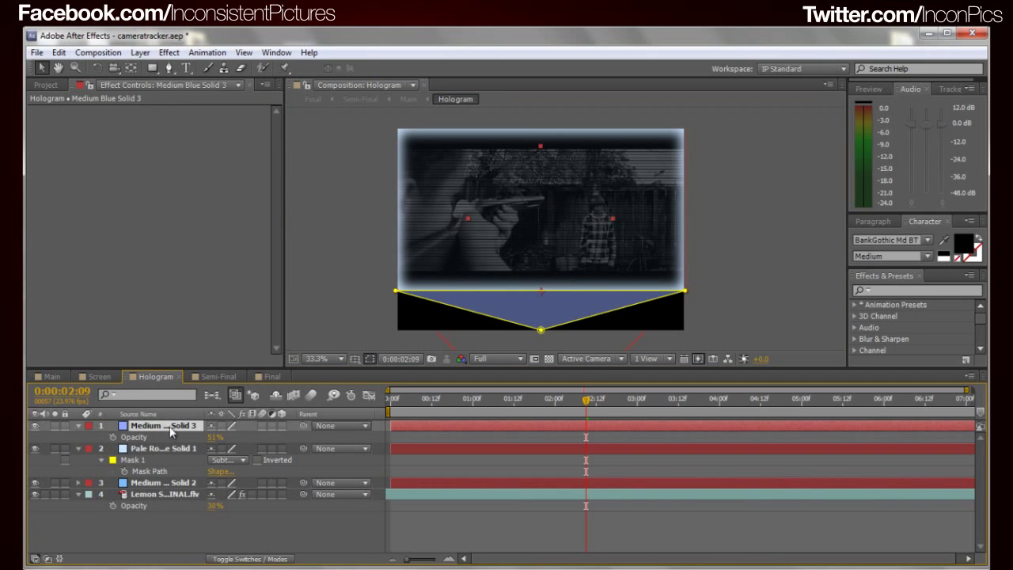
double_click(168, 427)
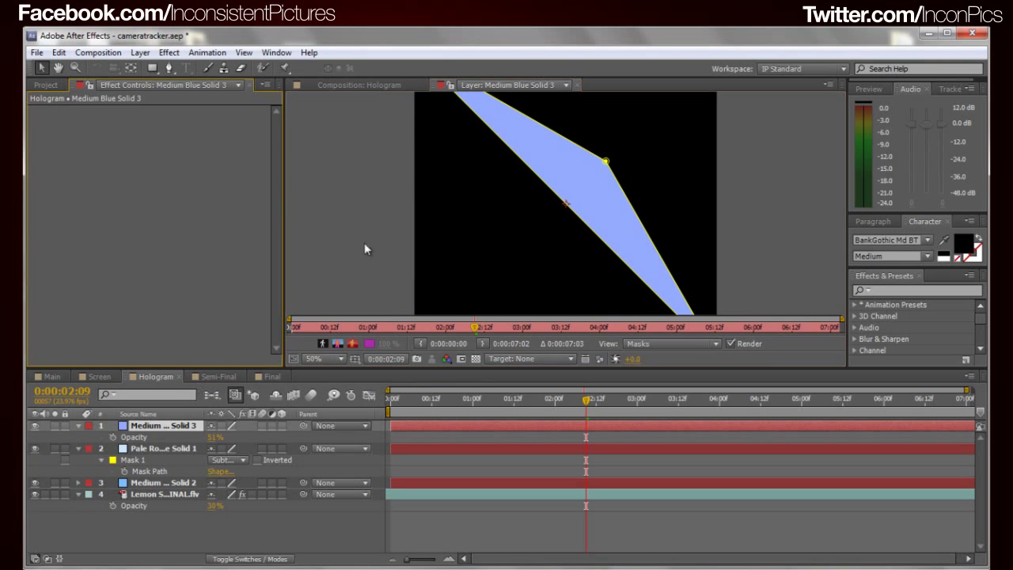
left_click(577, 85)
left_click(578, 316)
left_click(578, 316)
left_click(725, 307)
left_click(567, 303)
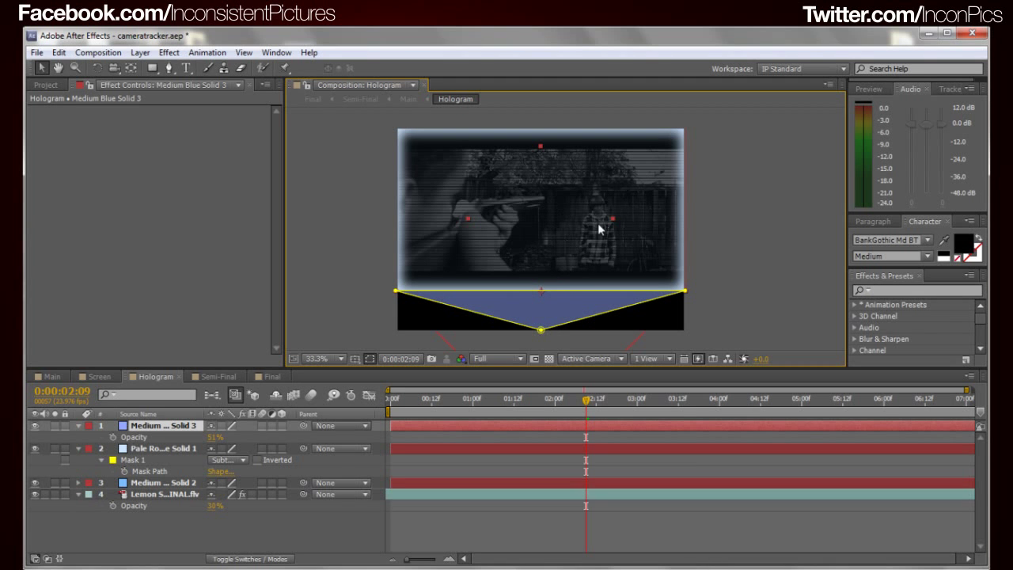
Hide Medium Blue Solid 3 and the Lemon video layer, leaving Pale Royal Blue Solid 1 selected
left_click(34, 425)
left_click(136, 449)
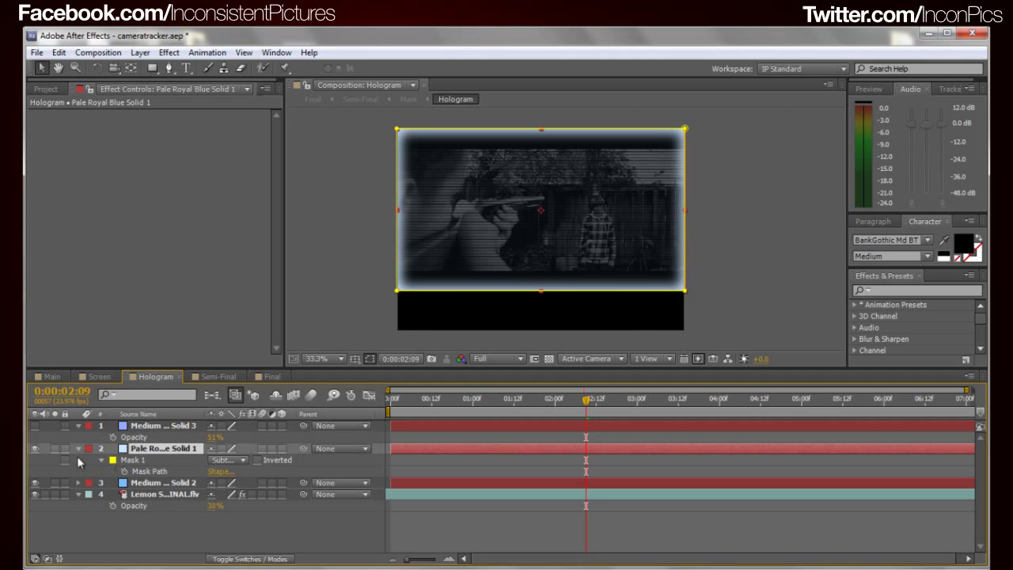
left_click(35, 494)
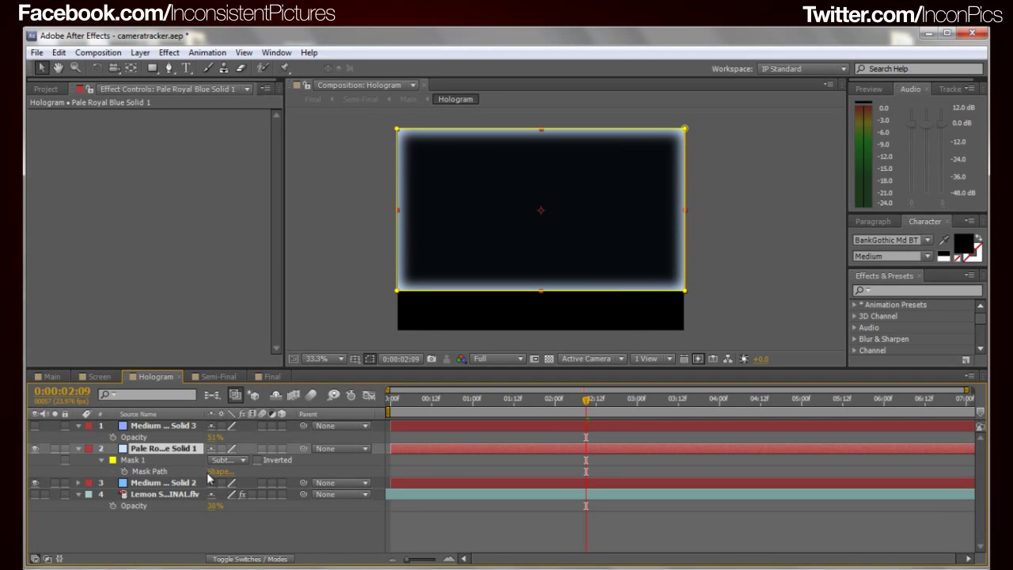
Review Mask 1 on Pale Royal Blue Solid 1, checking its Subtract mode, feather, opacity and expansion
key("F4")
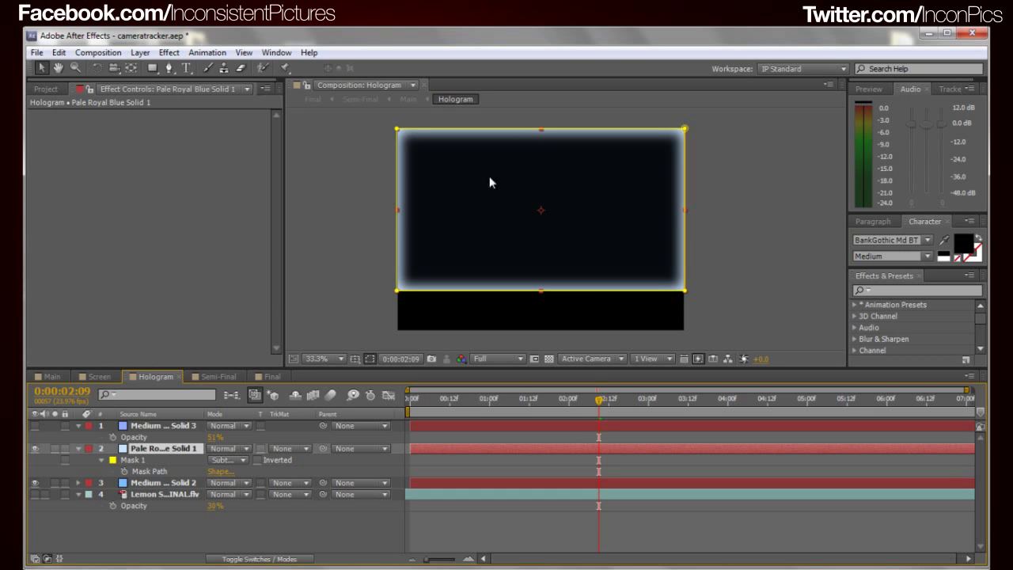
left_click(146, 460)
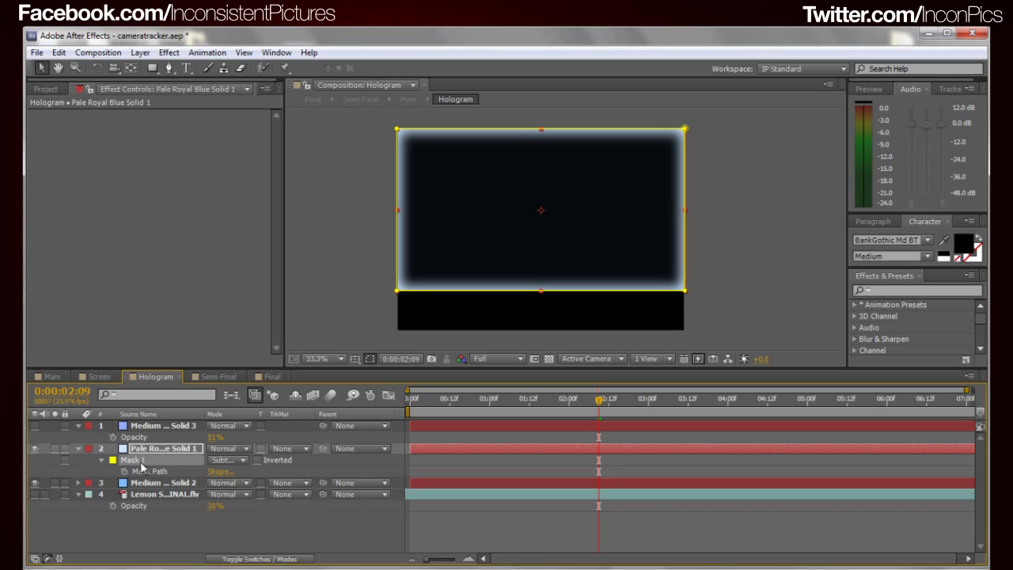
left_click(242, 461)
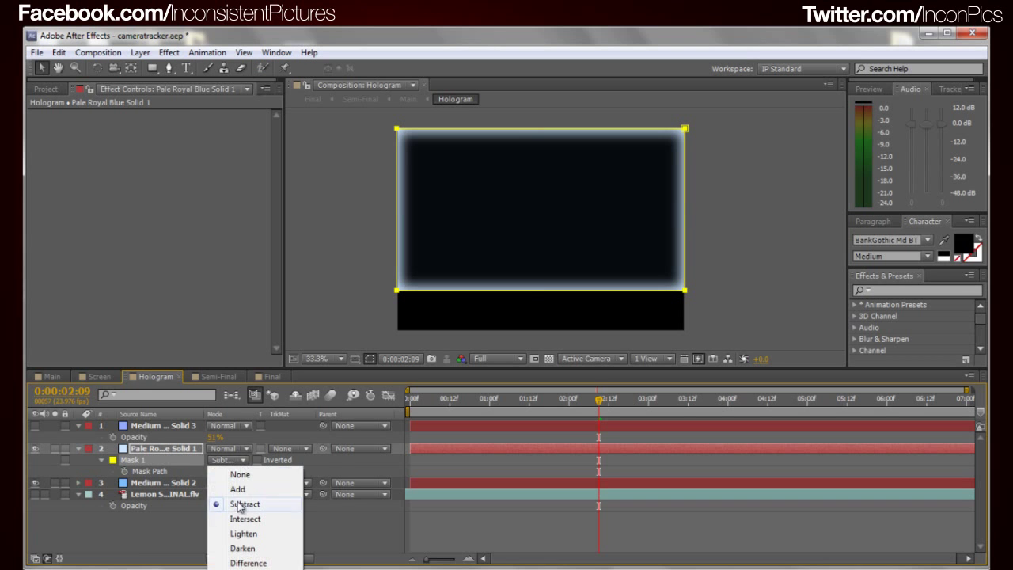
left_click(235, 501)
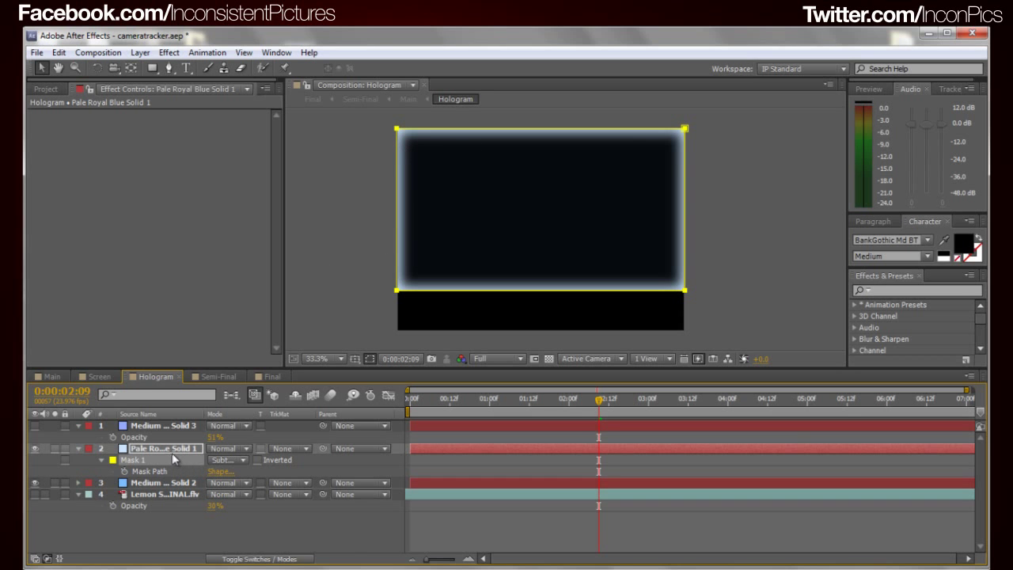
key("m")
key("m")
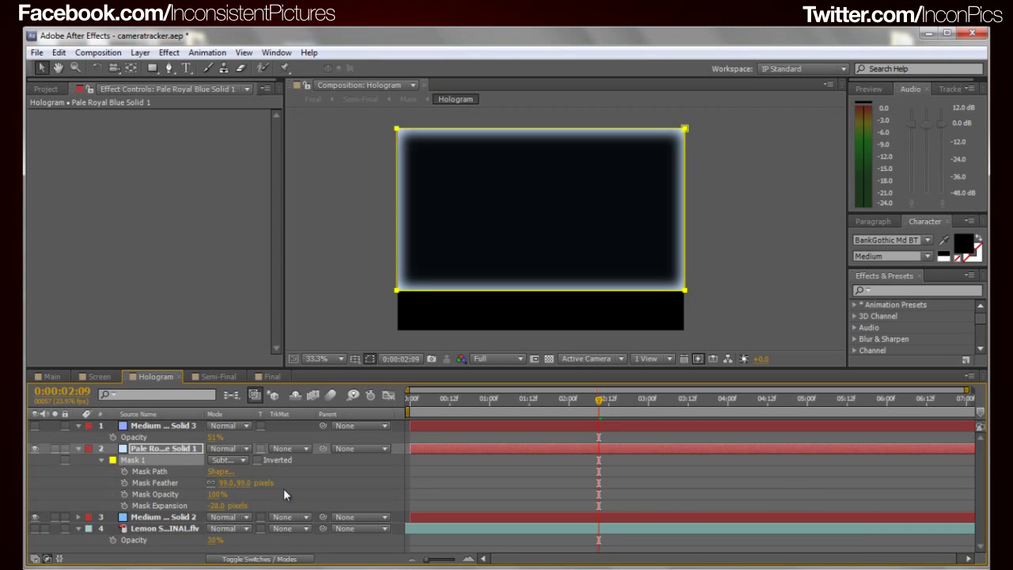
left_click(78, 449)
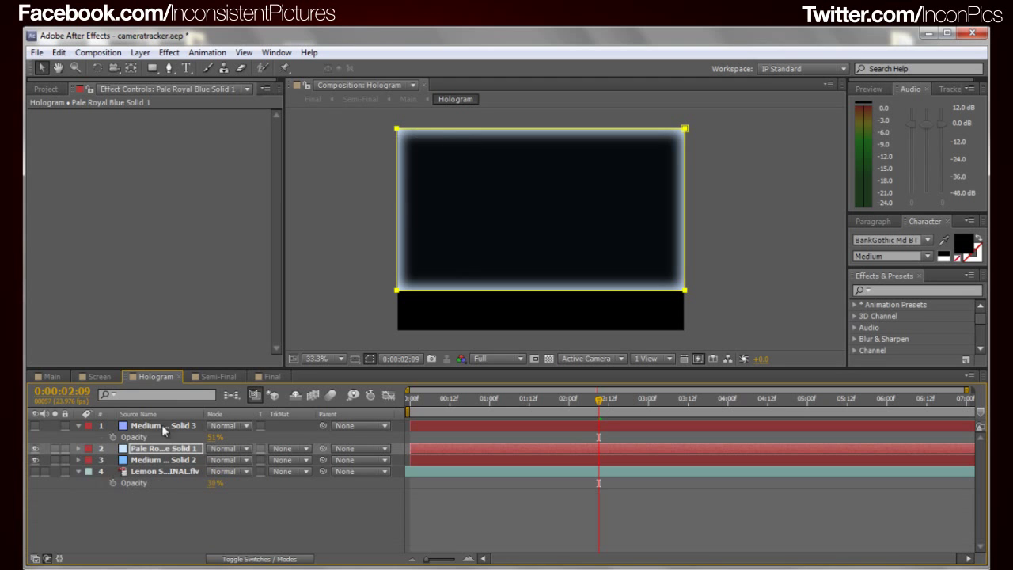
Hide Pale Royal Blue Solid 1 and reveal the Opacity of Medium Royal Blue Solid 2
left_click(35, 447)
left_click(36, 459)
left_click(162, 459)
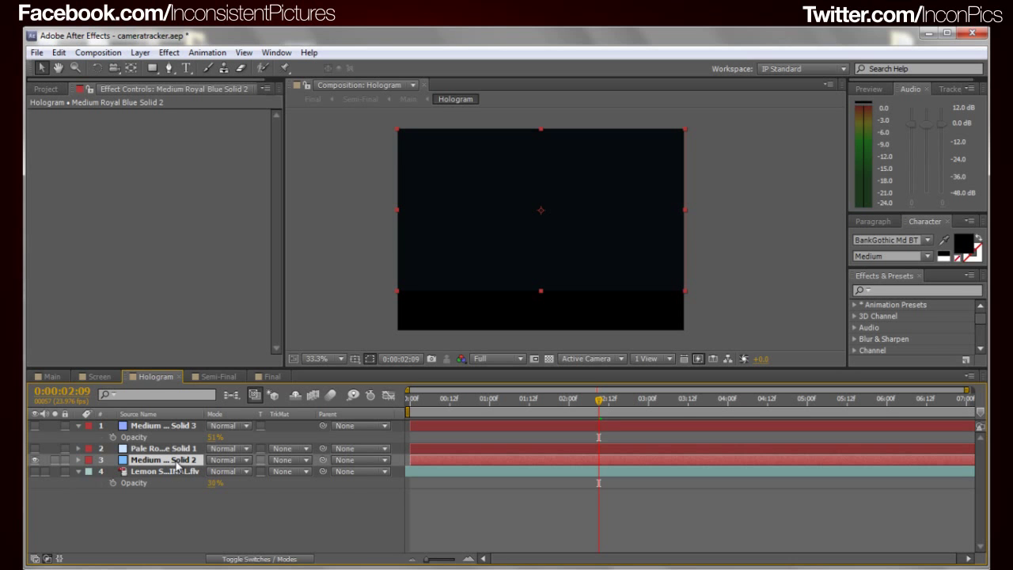
key("t")
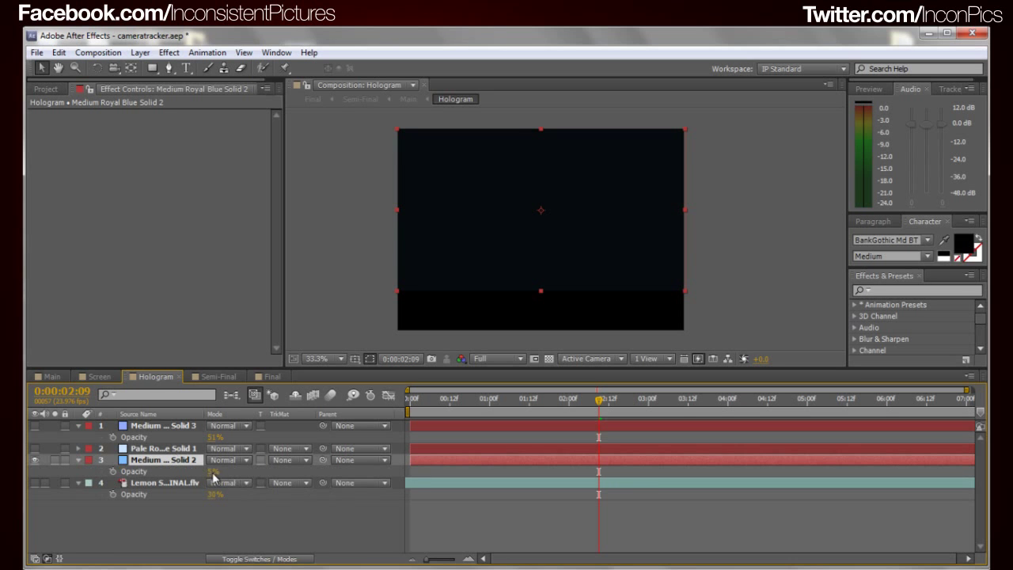
left_click(239, 476)
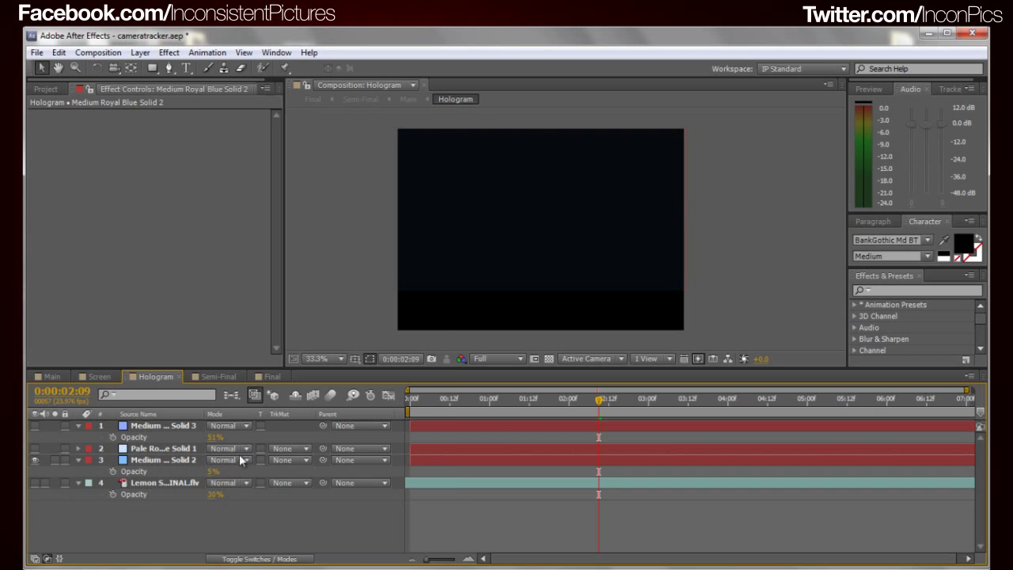
Show the Lemon video layer and try 13% opacity on Medium Royal Blue Solid 2 above it
left_click(240, 460)
left_click(158, 310)
left_click(243, 567)
left_click(34, 483)
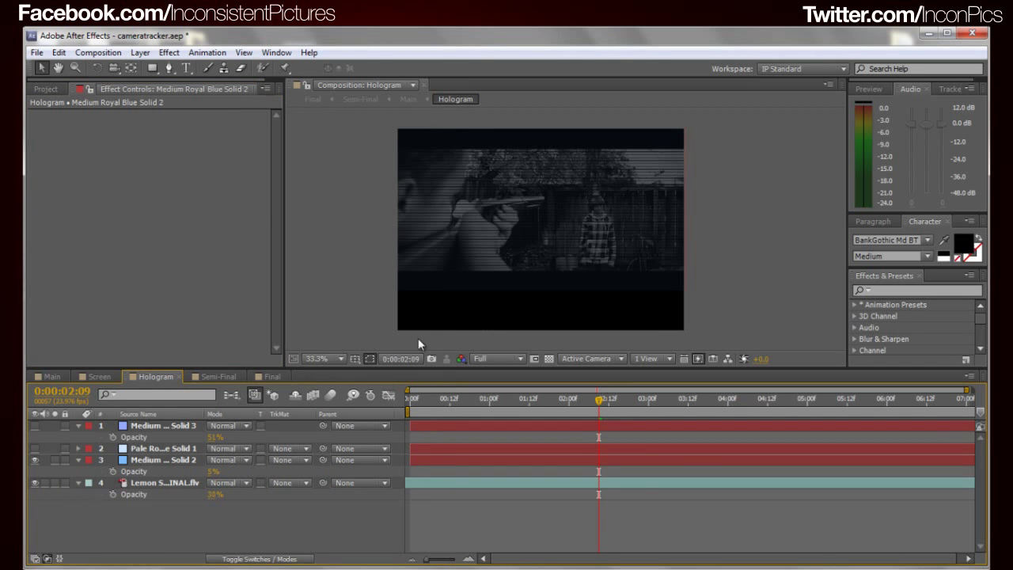
left_click_drag(213, 471, 239, 467)
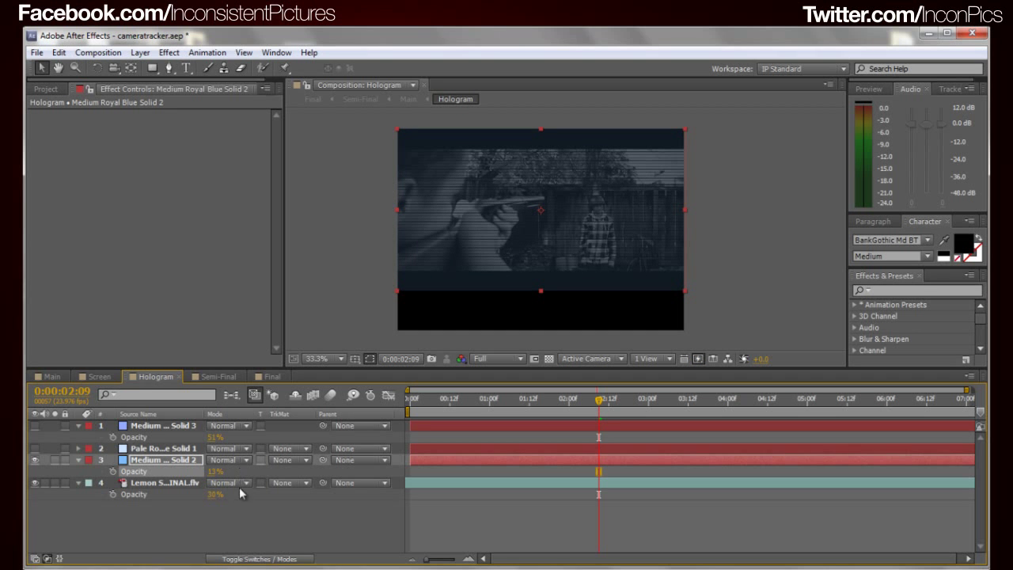
left_click(242, 507)
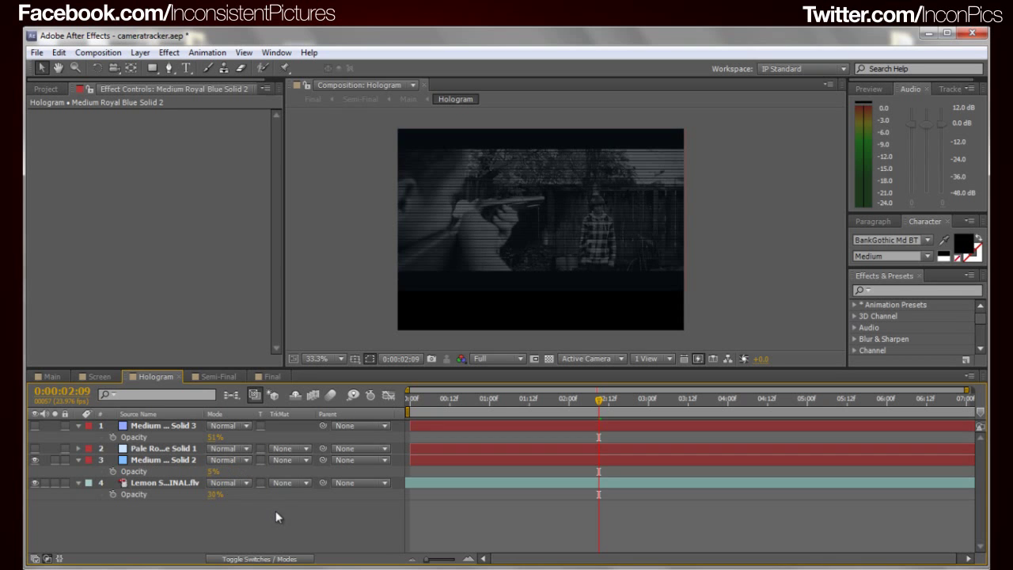
Show all the Hologram layers again, and inspect the screen and hologram layers in the Main composition
left_click_drag(36, 459, 35, 424)
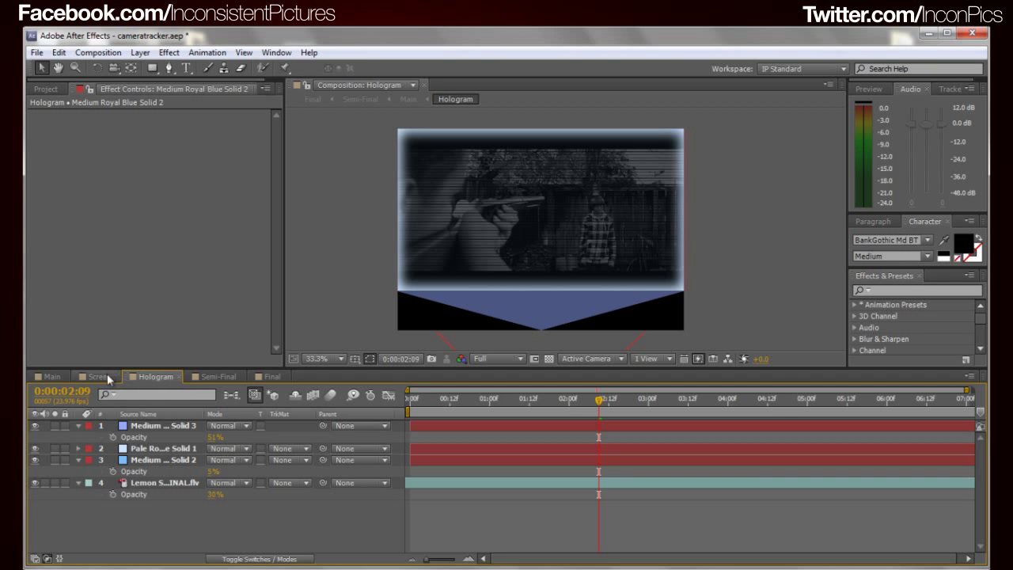
left_click(52, 376)
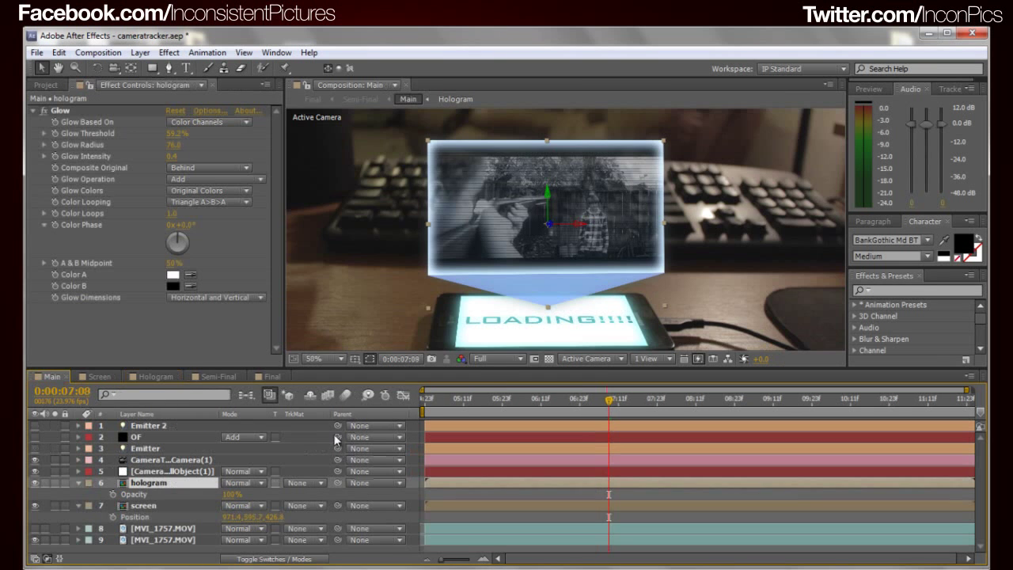
left_click_drag(504, 311, 500, 291)
left_click(531, 273)
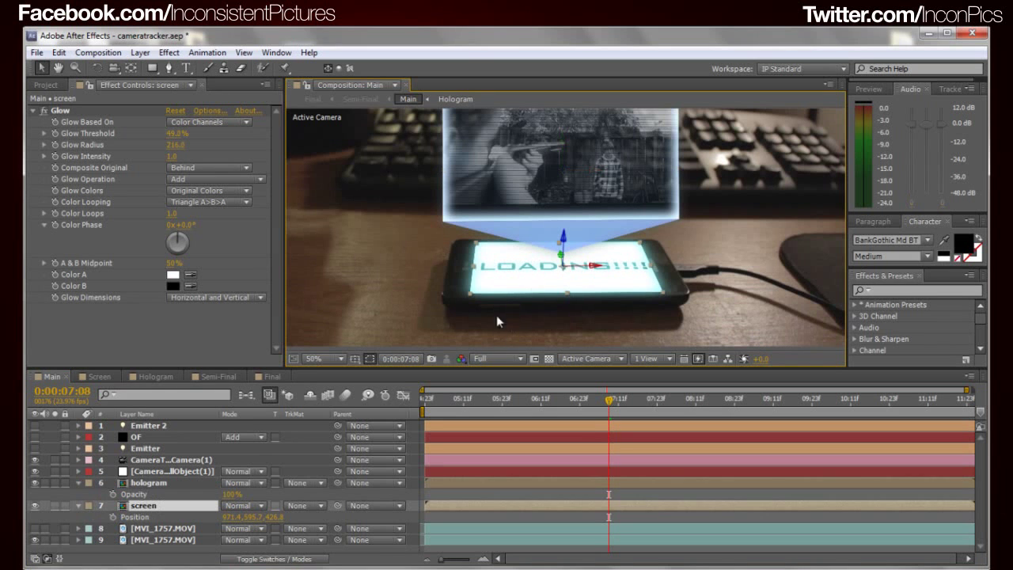
left_click_drag(581, 284, 558, 259)
left_click(526, 265)
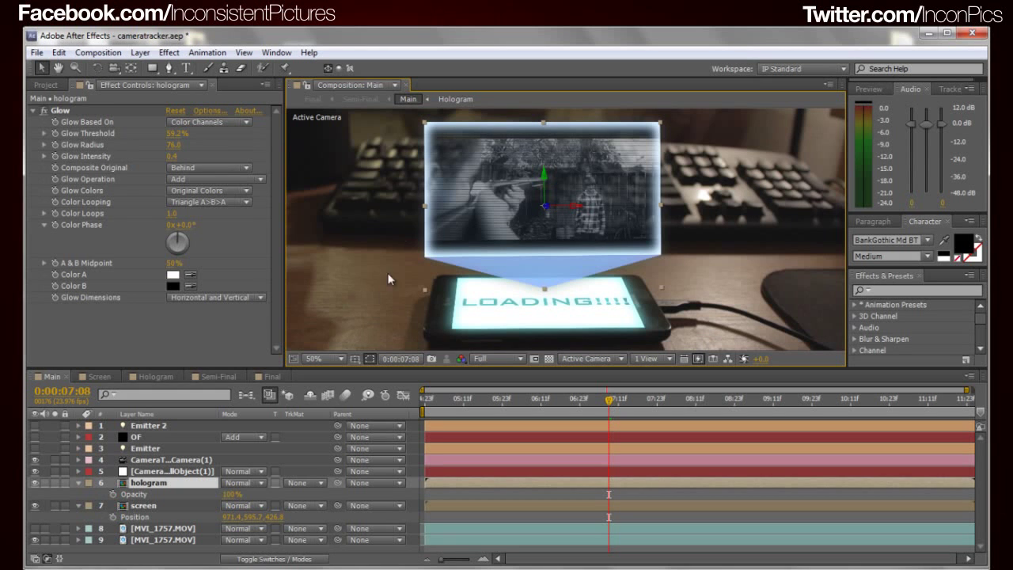
Collapse the hologram layer's Glow settings and check its placement above the phone at 0:00:08:04
left_click(33, 111)
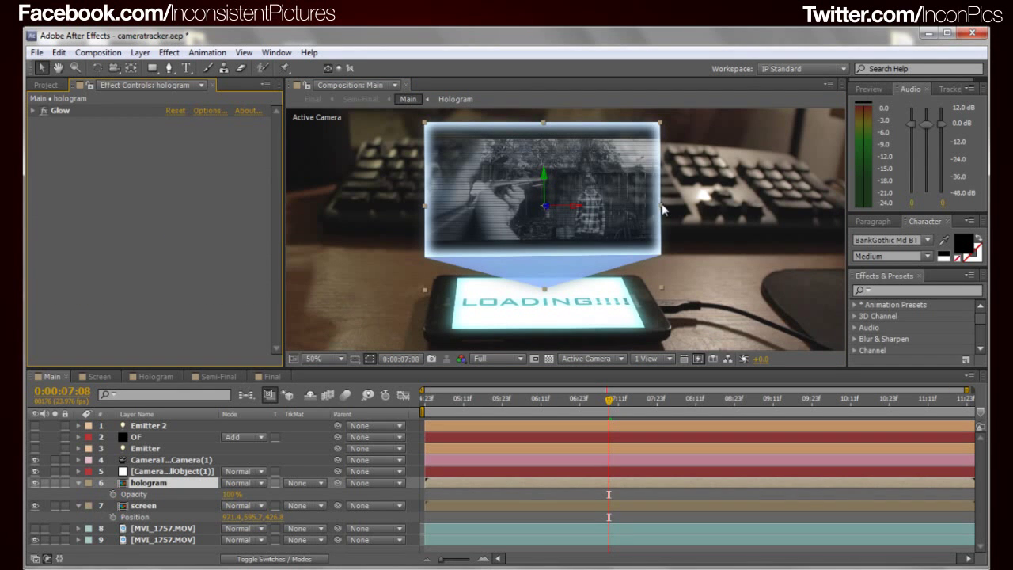
scroll(705, 214, "down", 3)
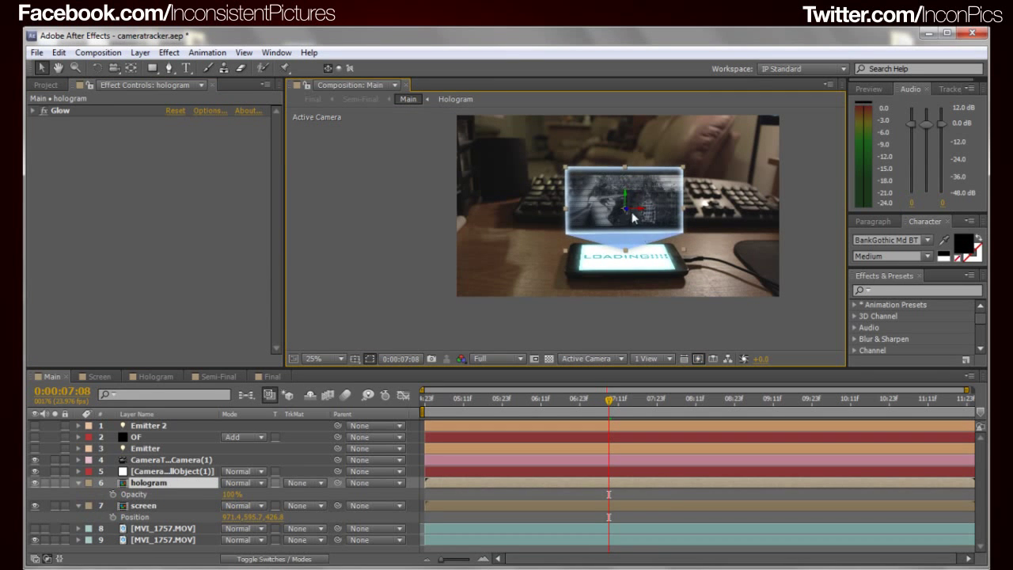
scroll(633, 215, "up", 2)
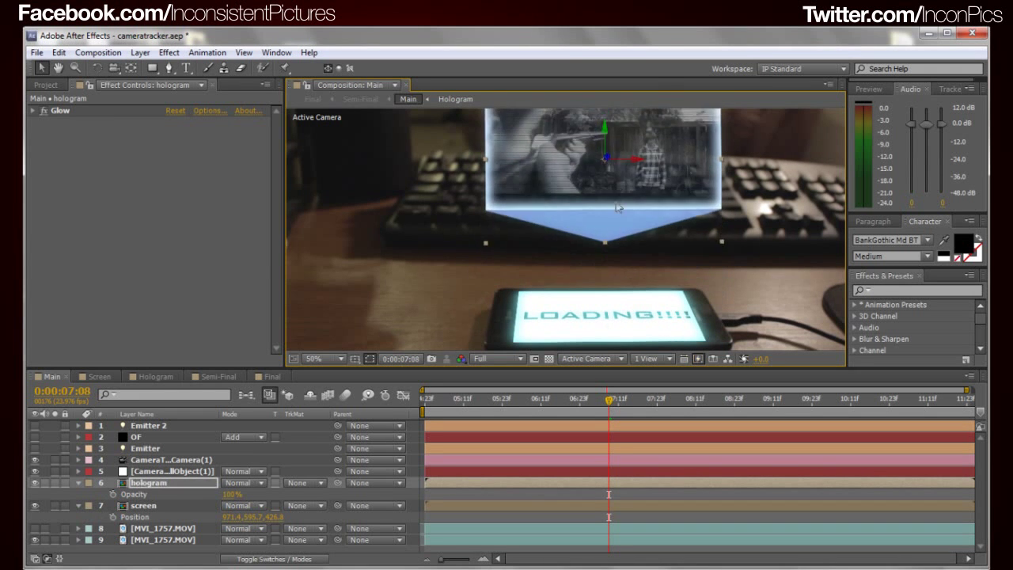
left_click_drag(606, 402, 673, 407)
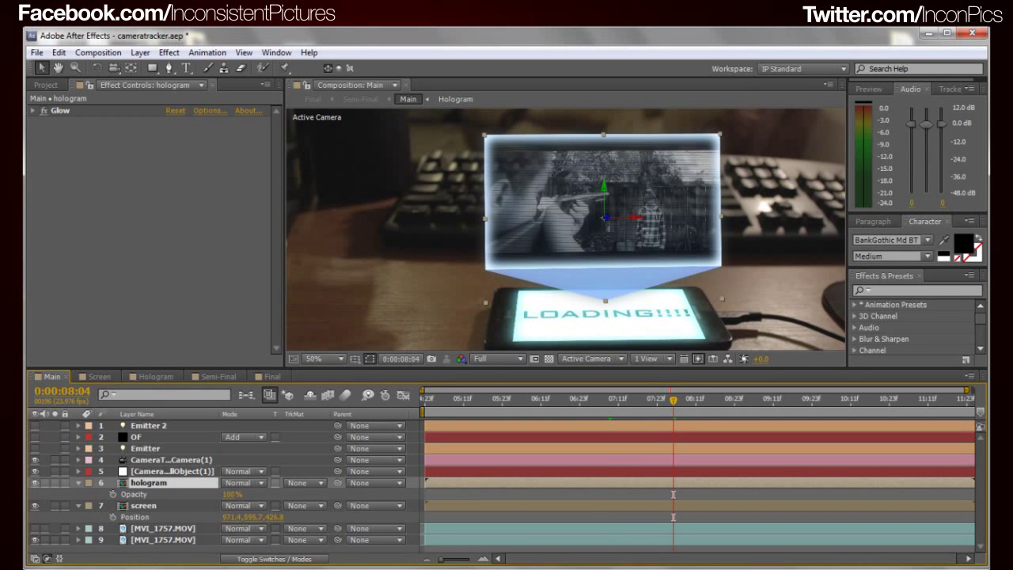
Show the Emitter light and examine its position relative to the screen layer
left_click(35, 459)
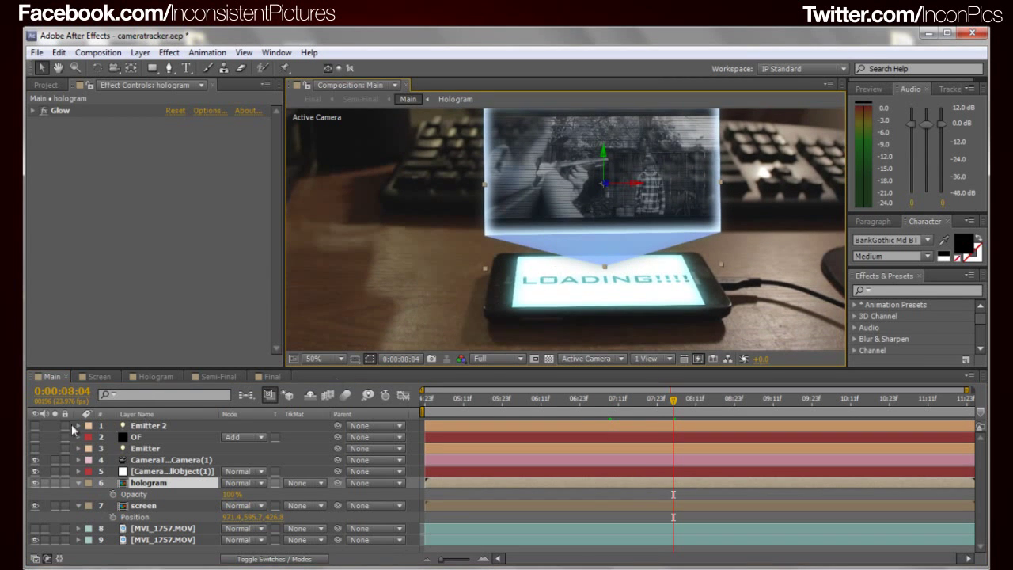
left_click(35, 448)
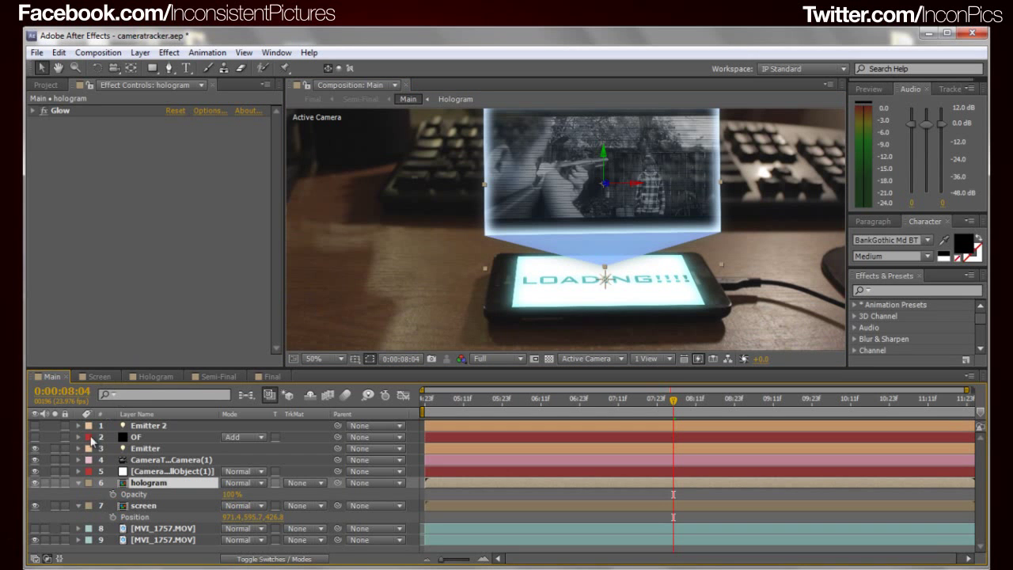
left_click(151, 428)
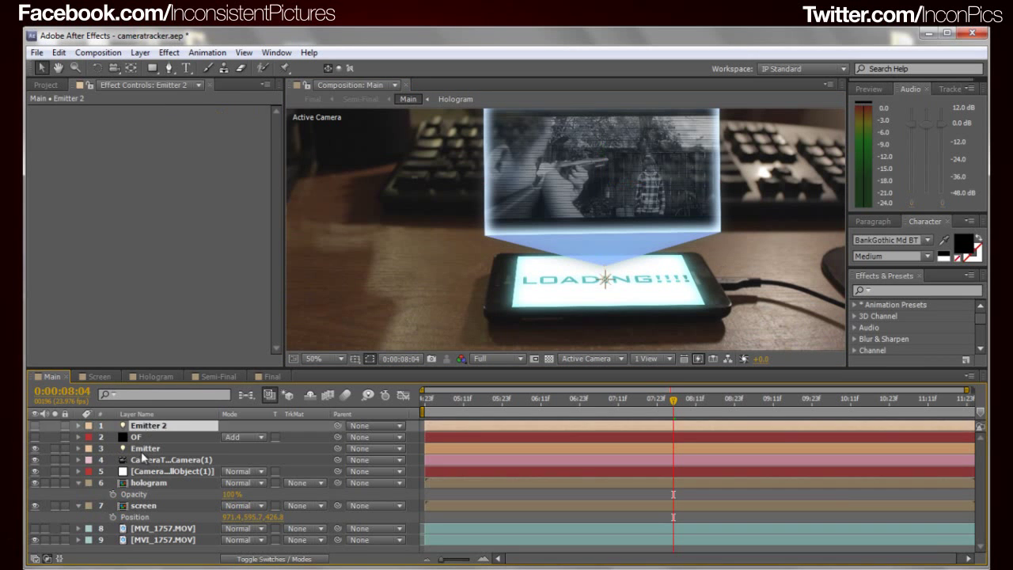
left_click(145, 448)
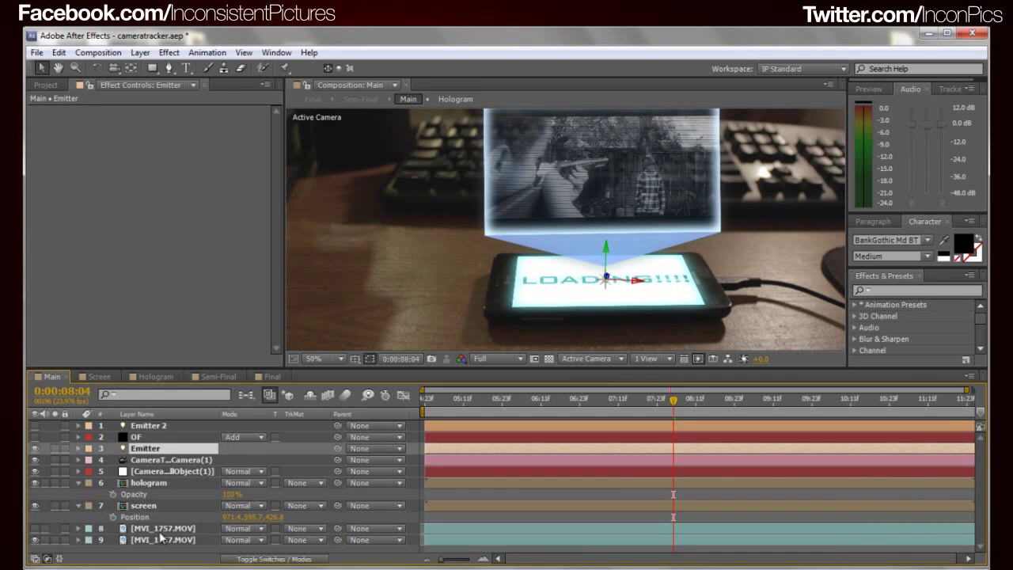
left_click(152, 507)
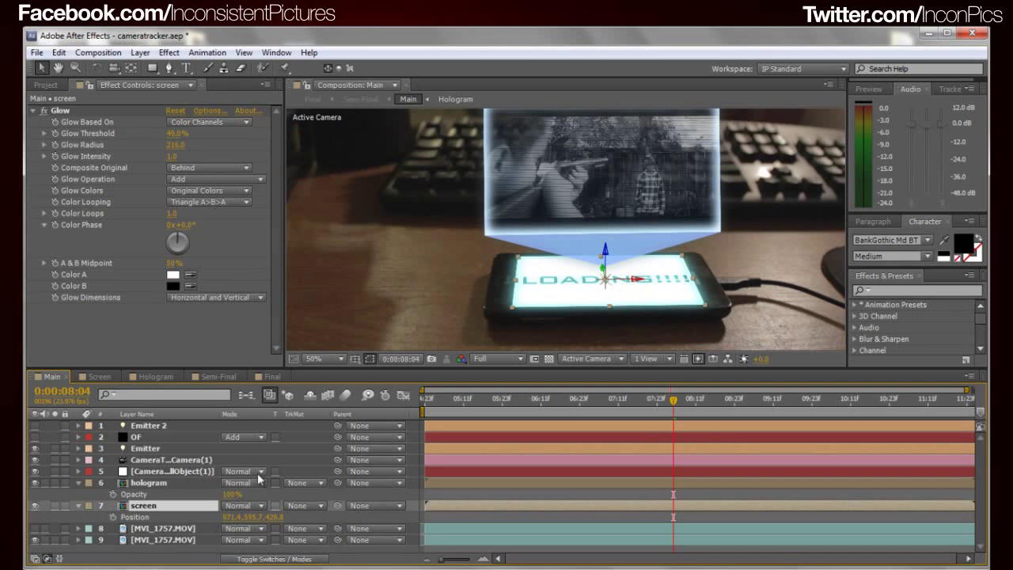
left_click(232, 447)
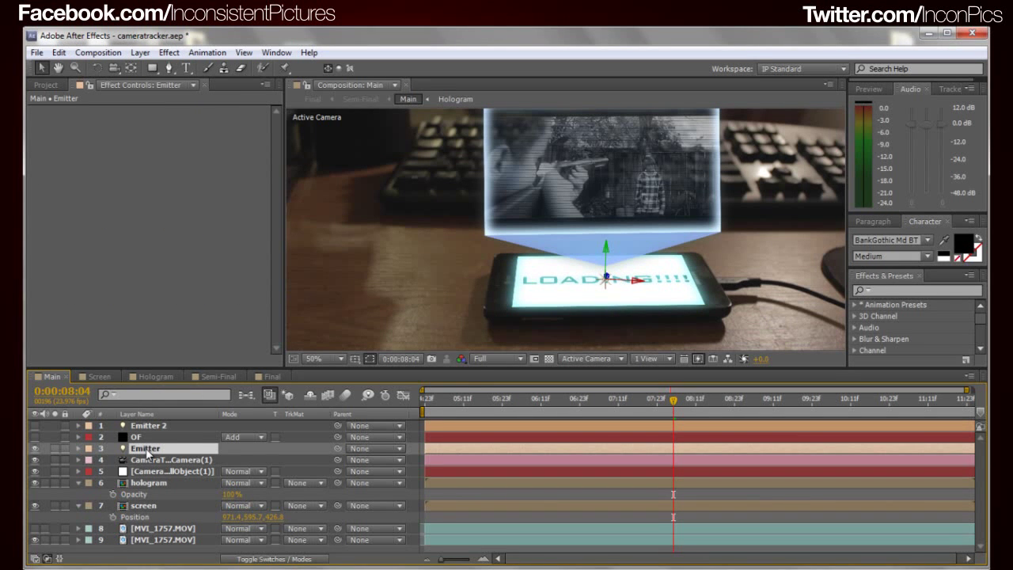
Show the Emitter 2 light and the OF layer with its Optical Flares effect, and inspect both flares
left_click(167, 428)
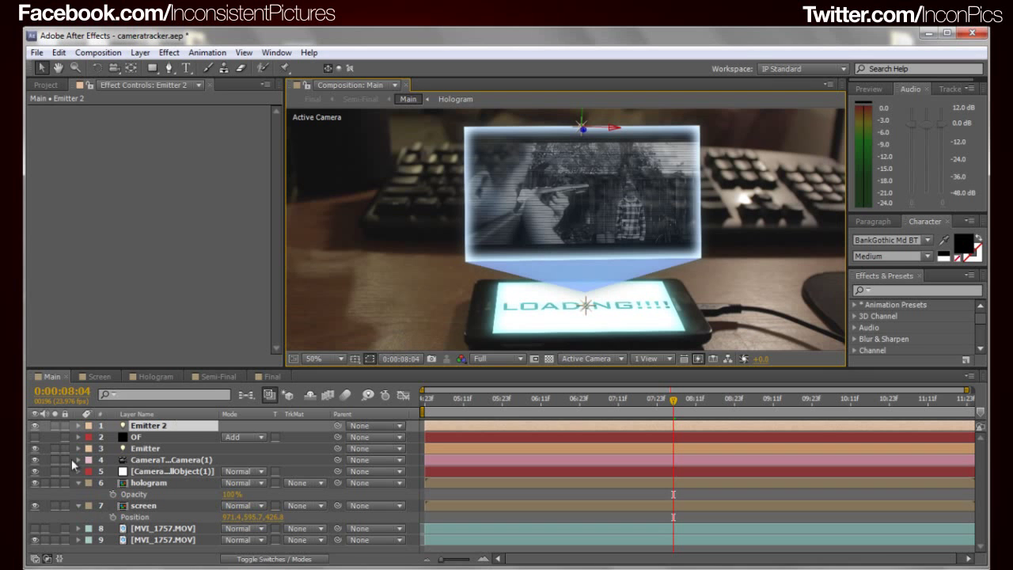
left_click(136, 437)
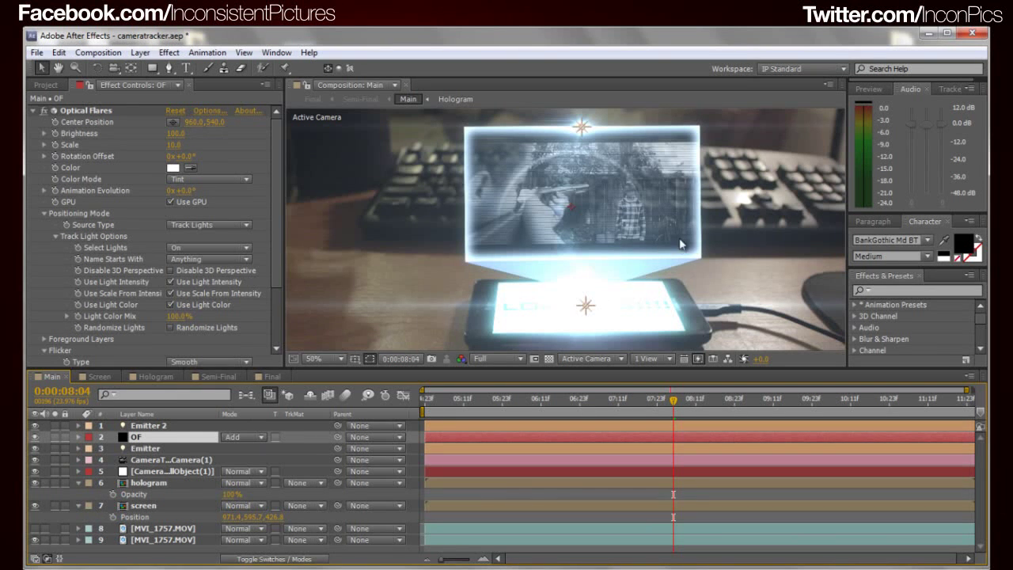
scroll(589, 267, "down", 2)
left_click_drag(606, 235, 581, 234)
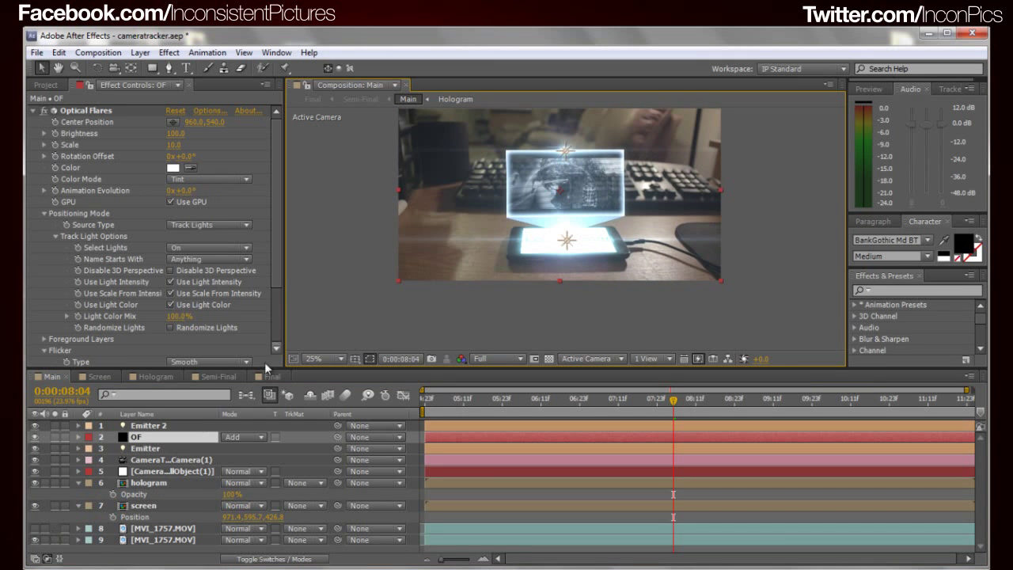
scroll(421, 279, "up", 3)
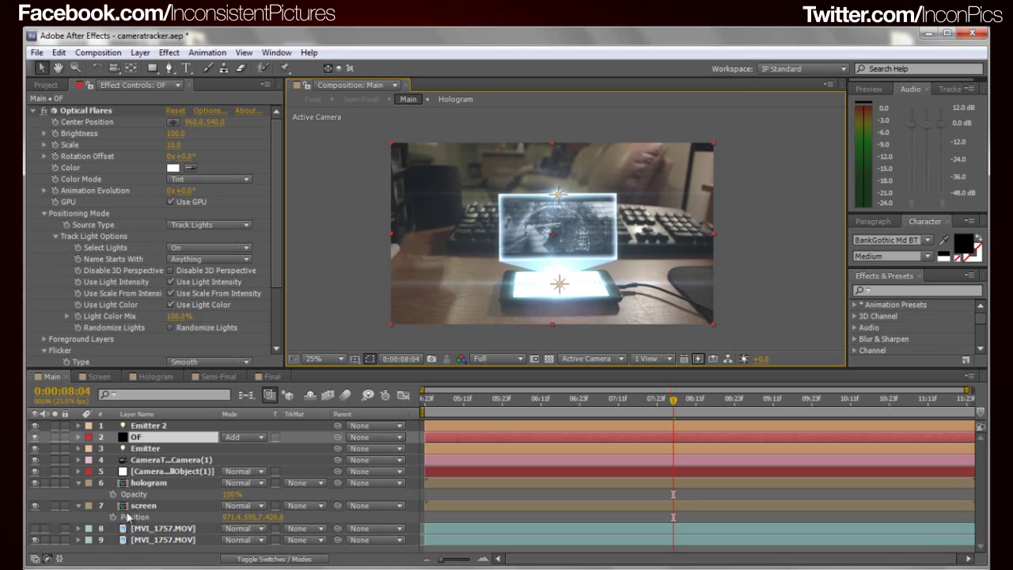
Compare the Curves and Tint effects separately on the bottommost MVI_1757.MOV layer, and leave both enabled
left_click(149, 542)
left_click(52, 135)
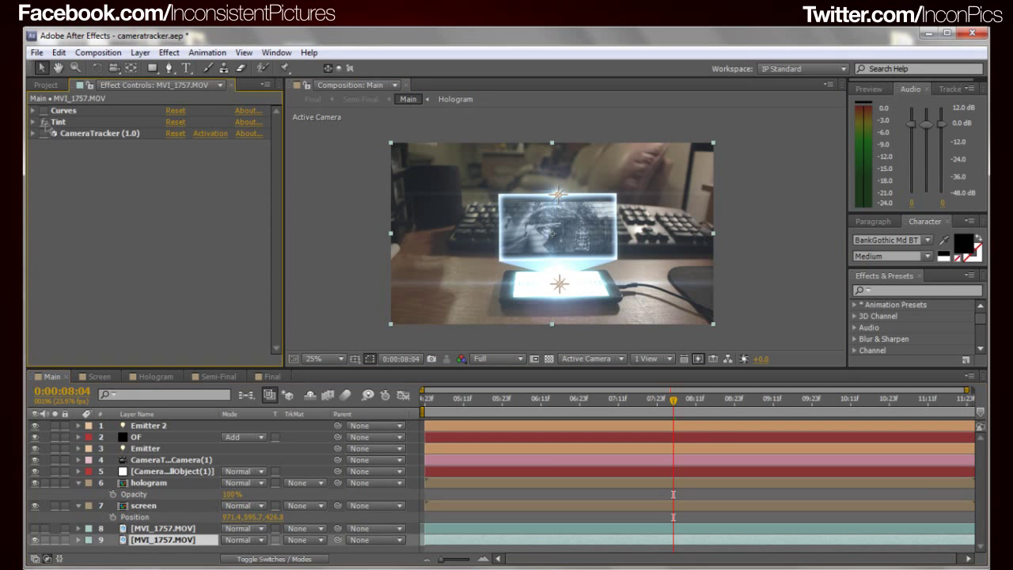
left_click(45, 122)
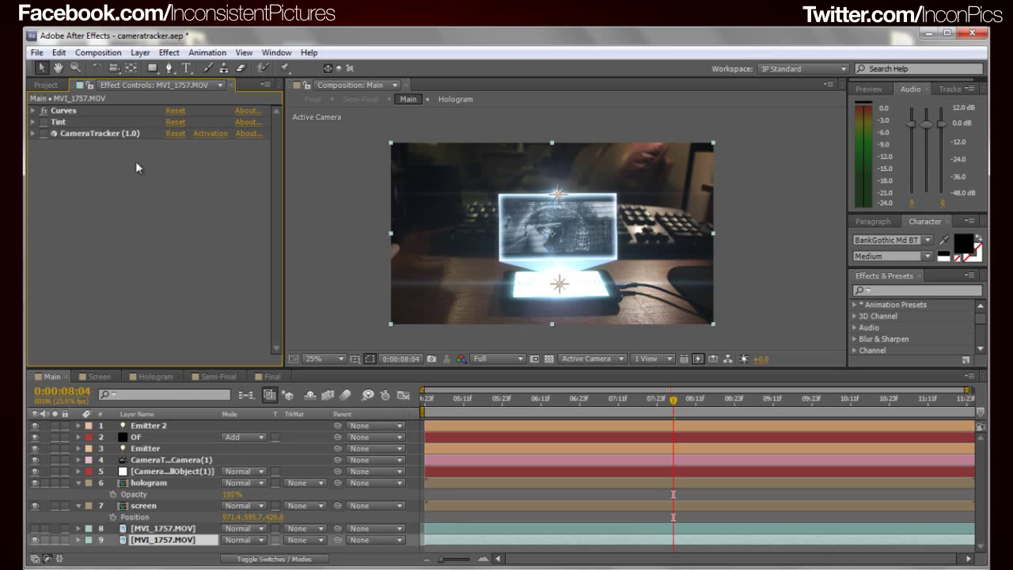
left_click(44, 111)
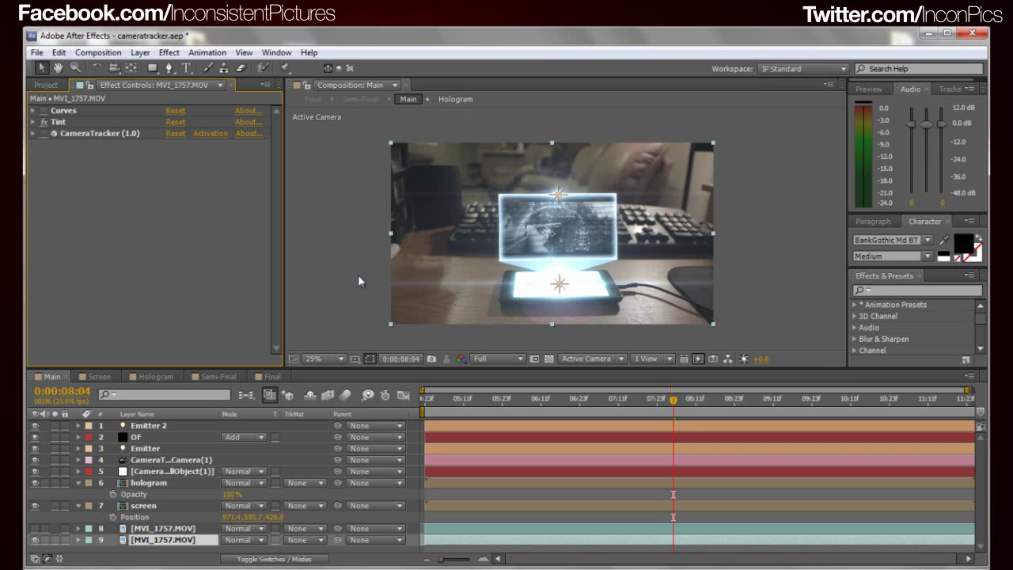
left_click(34, 122)
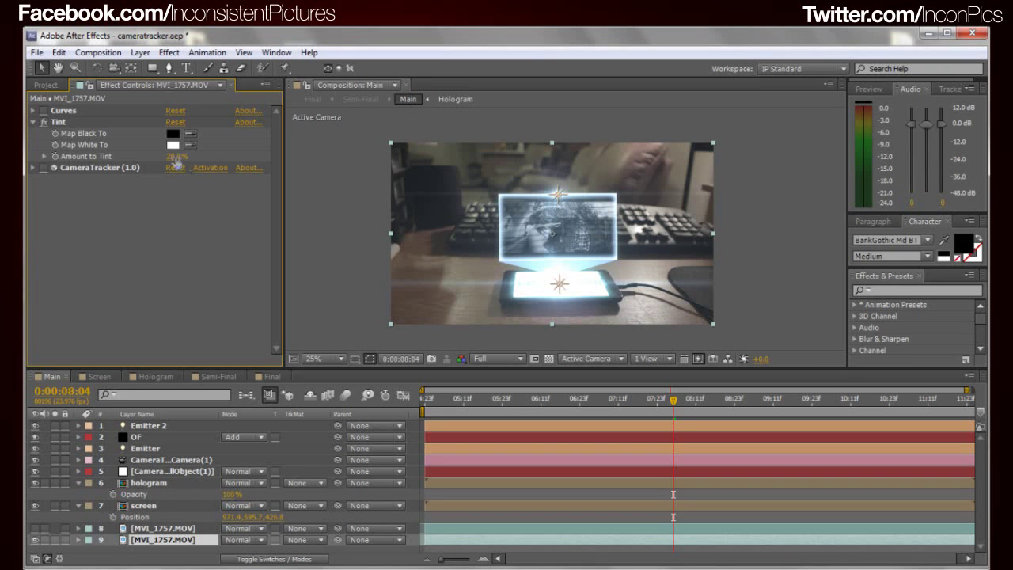
left_click(33, 122)
left_click(44, 111)
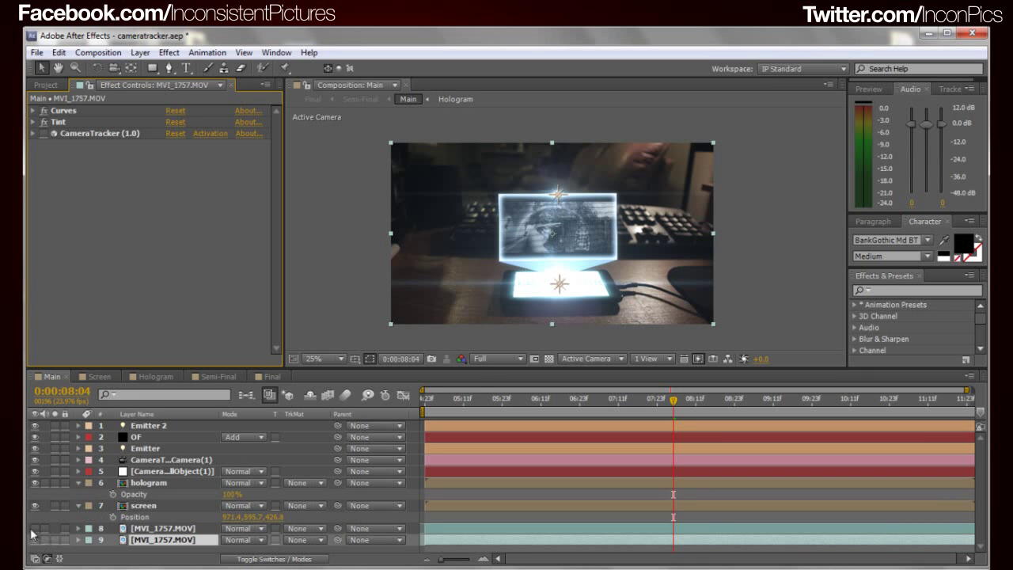
Inspect the Tint effect and elliptical mask on the upper MVI_1757.MOV layer, and clear the layer selection
left_click(79, 539)
left_click(162, 527)
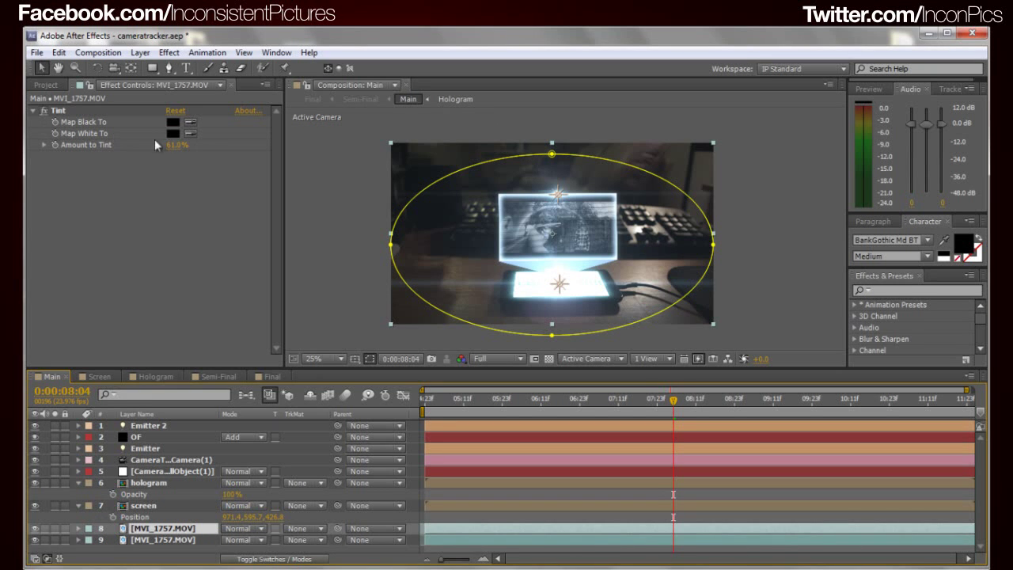
left_click(374, 231)
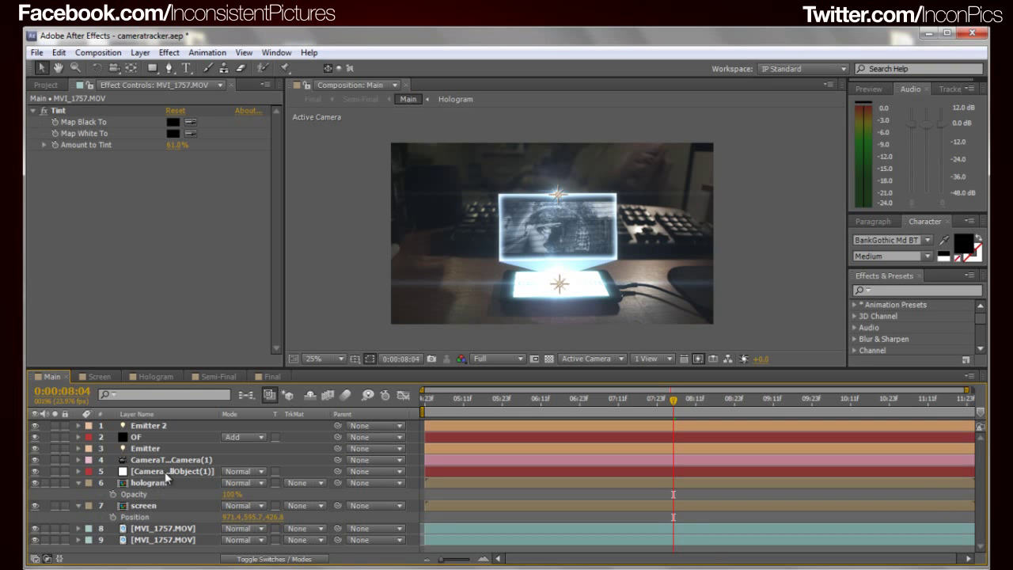
Select the CameraTracker null object layer and toggle its visibility off and on to examine its role
left_click(35, 471)
left_click(133, 472)
left_click(35, 470)
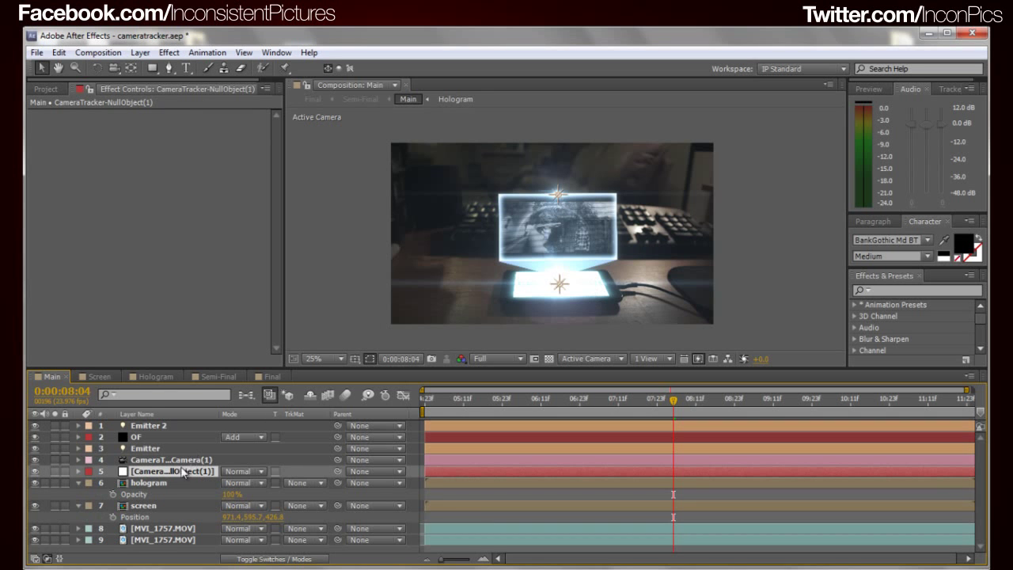
Try white (FFFFFF) as the color of the LOADING!!!! text in the Screen composition
left_click(99, 376)
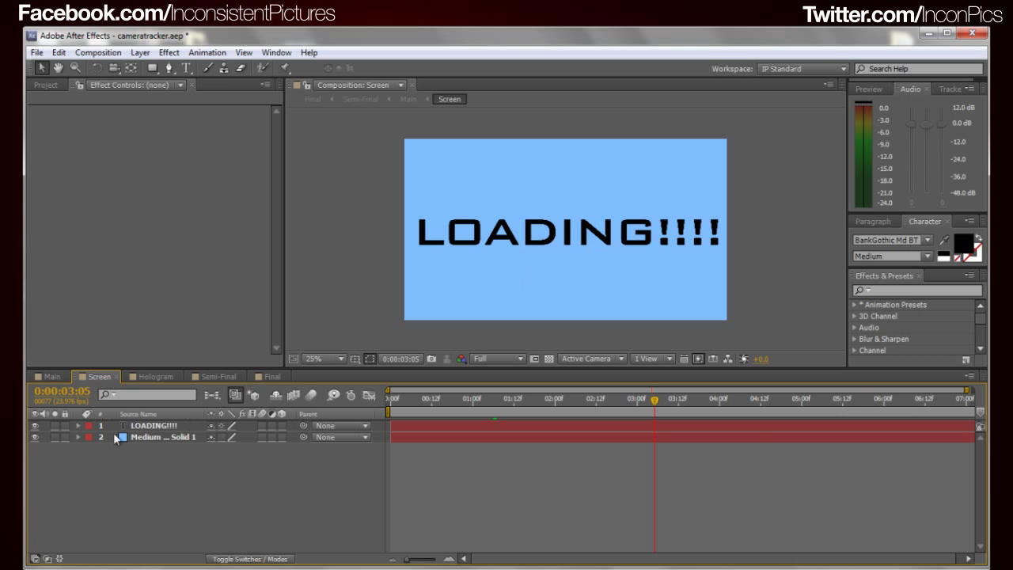
left_click(162, 427)
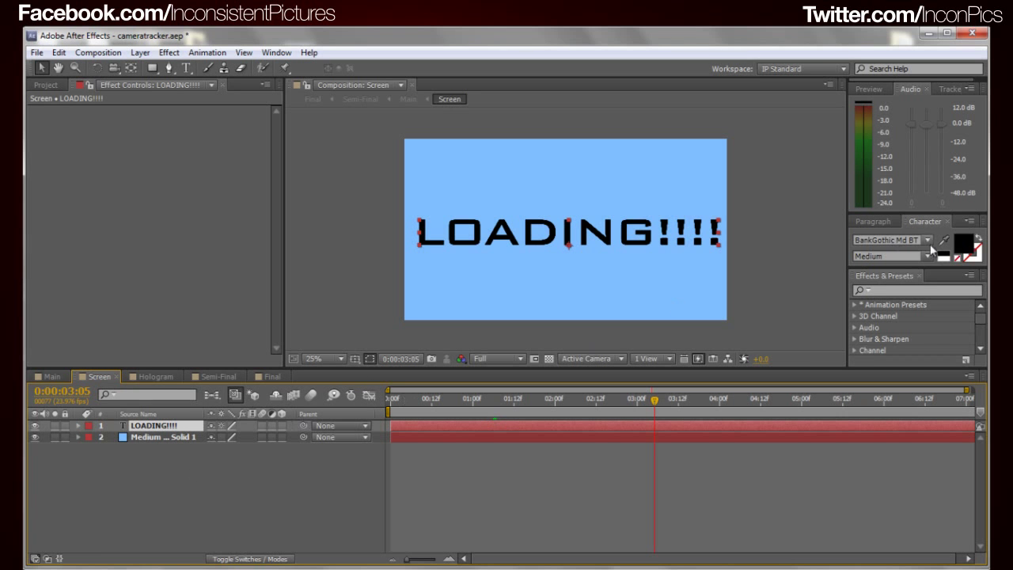
left_click(963, 243)
left_click(490, 252)
left_click_drag(490, 252, 405, 209)
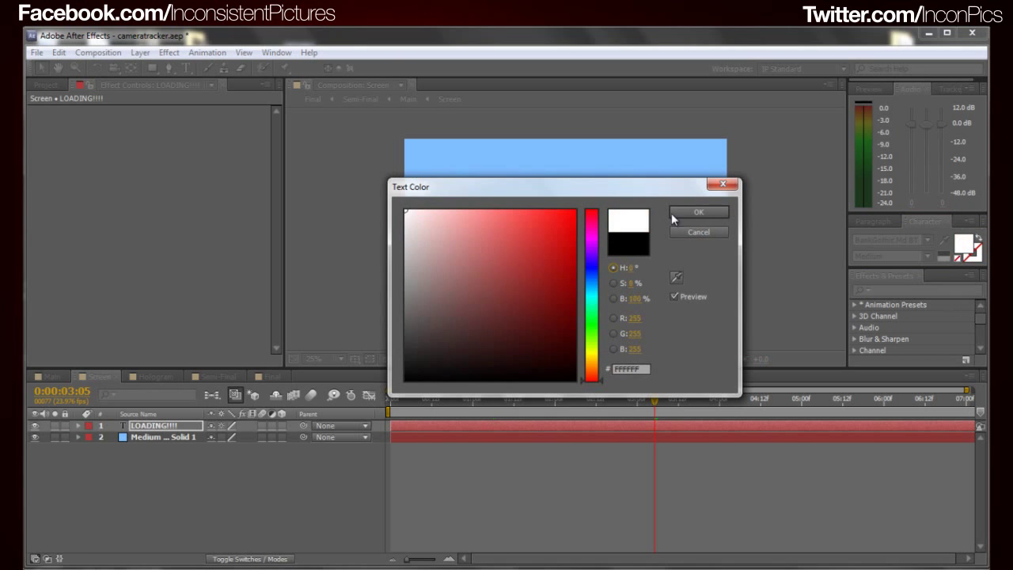
left_click(698, 212)
Check the white text on the phone screen in the Main composition, and restore the text to black
left_click(63, 376)
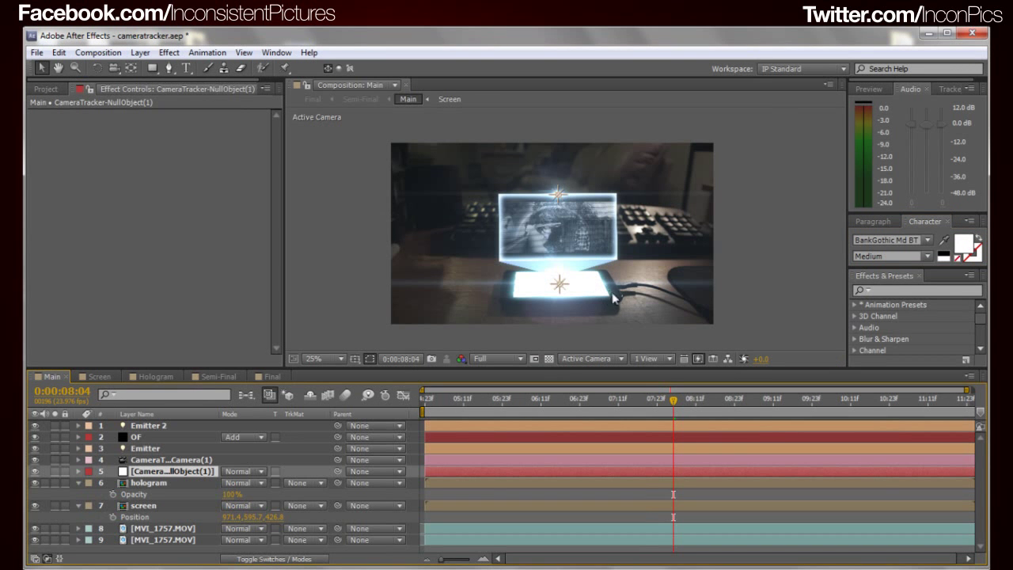
scroll(614, 296, "up", 4)
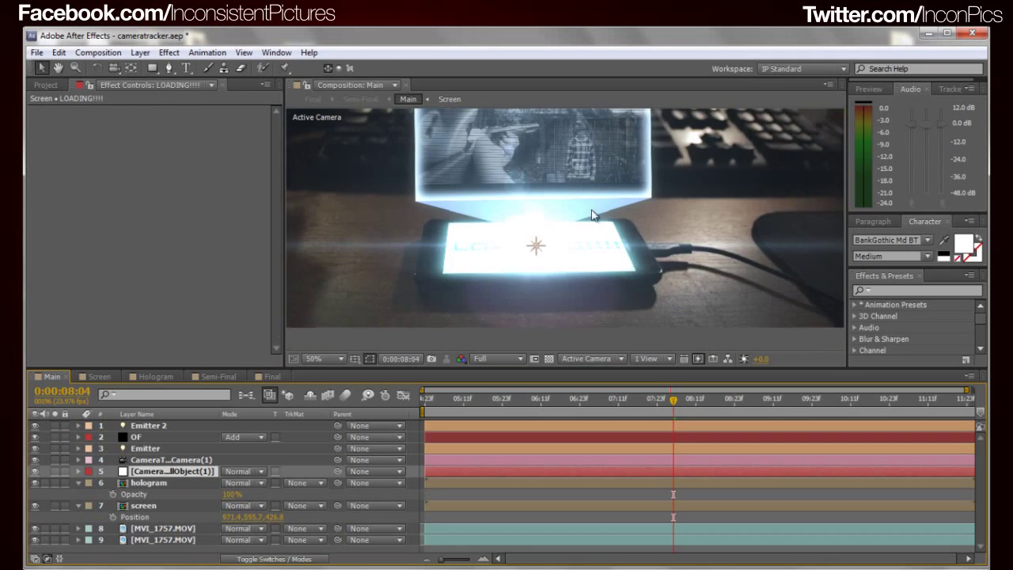
scroll(605, 272, "down", 2)
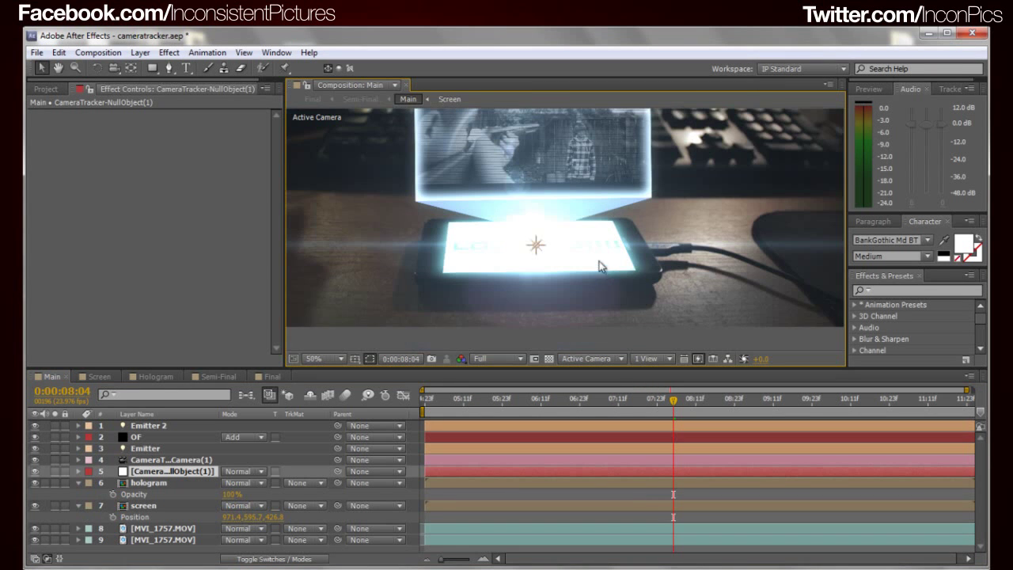
left_click(91, 376)
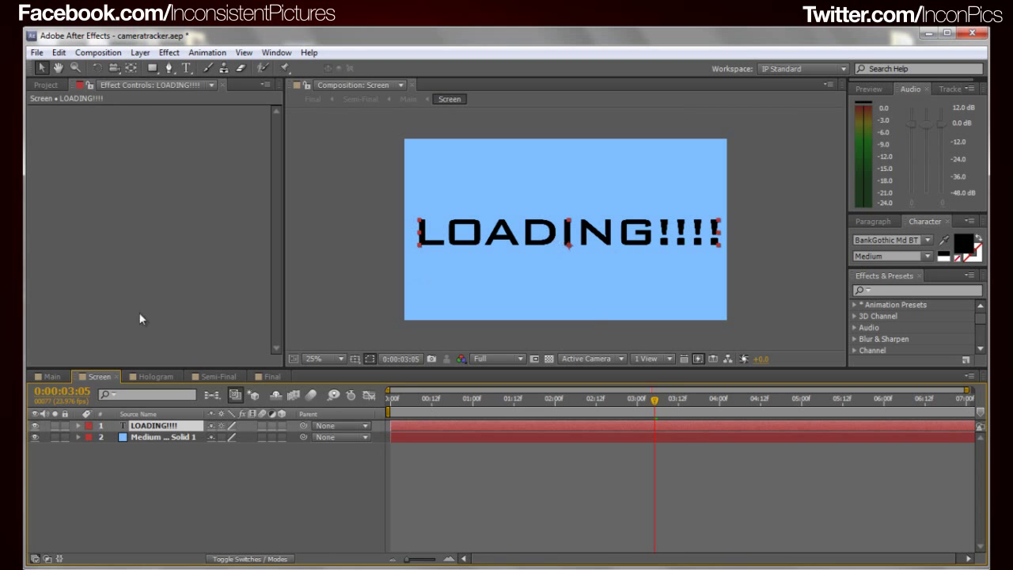
left_click(45, 376)
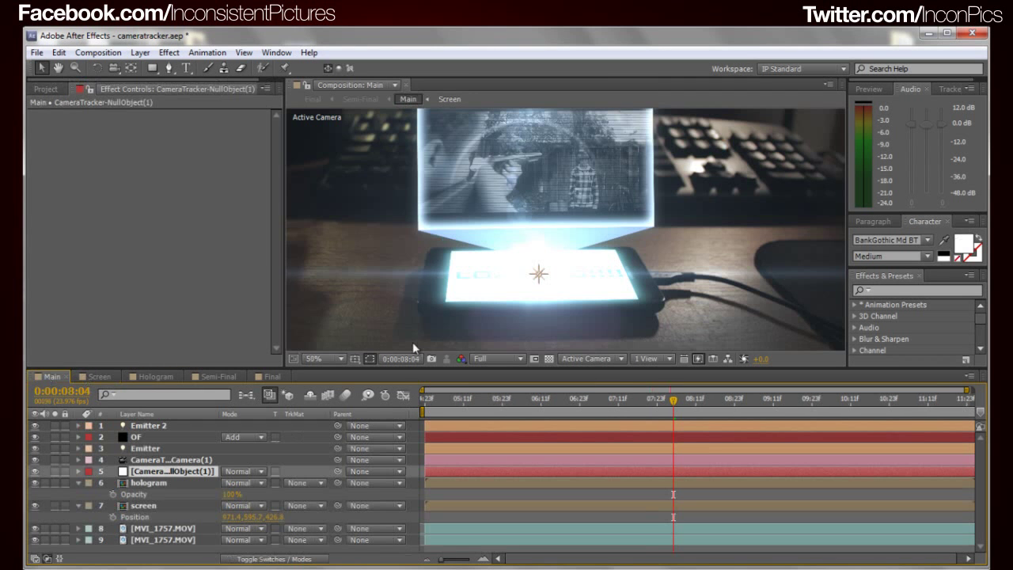
Move Main to 0:00:08:17 and inspect the Lemon Shooter FINAL.flv layer's scan lines in the Hologram composition
left_click_drag(673, 406, 716, 408)
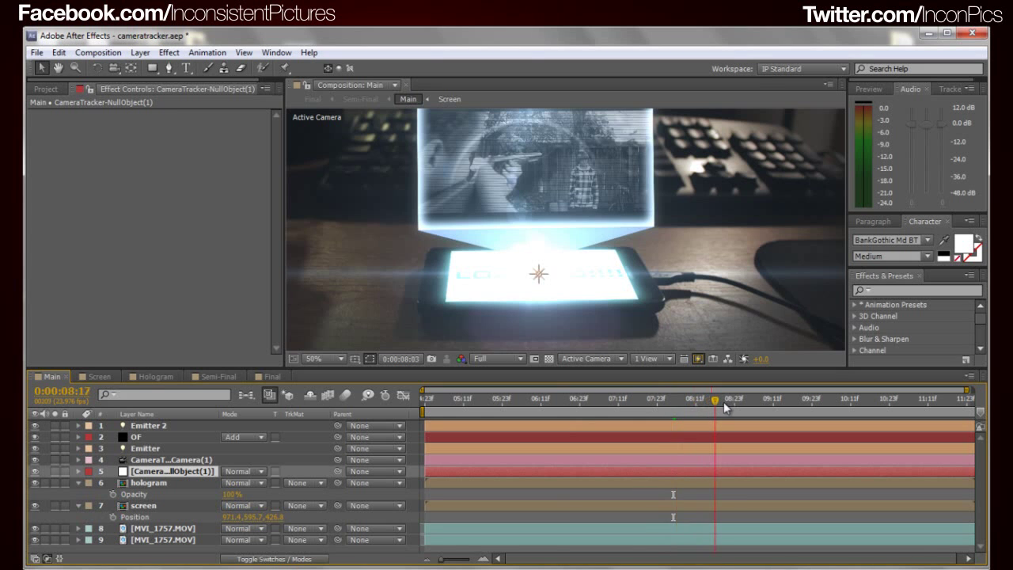
left_click(156, 376)
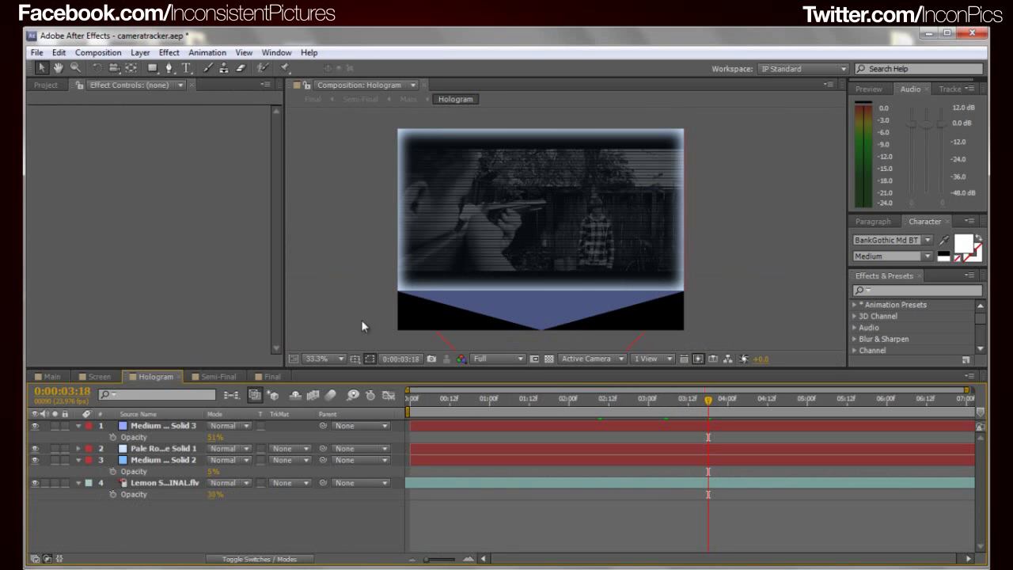
left_click(162, 482)
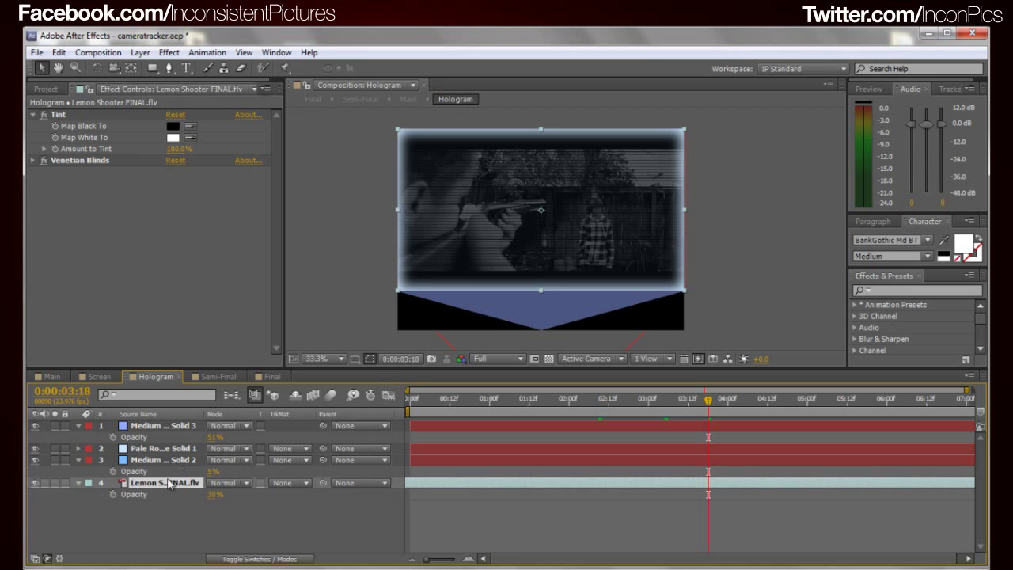
scroll(717, 179, "up", 3)
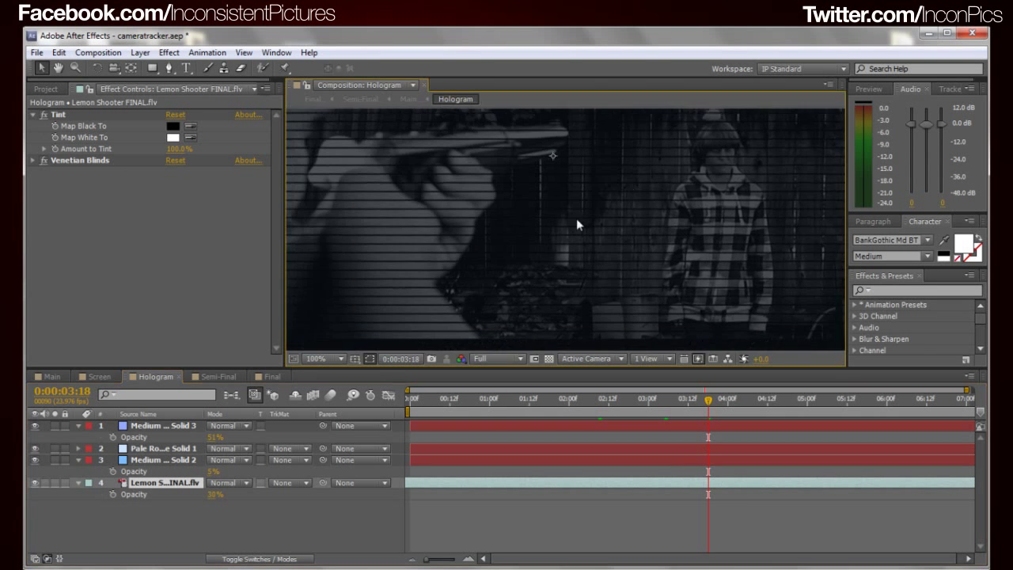
left_click(43, 163)
Browse the Transition effects without adding one, and expand the existing Venetian Blinds settings on the Lemon Shooter FINAL.flv layer
right_click(375, 297)
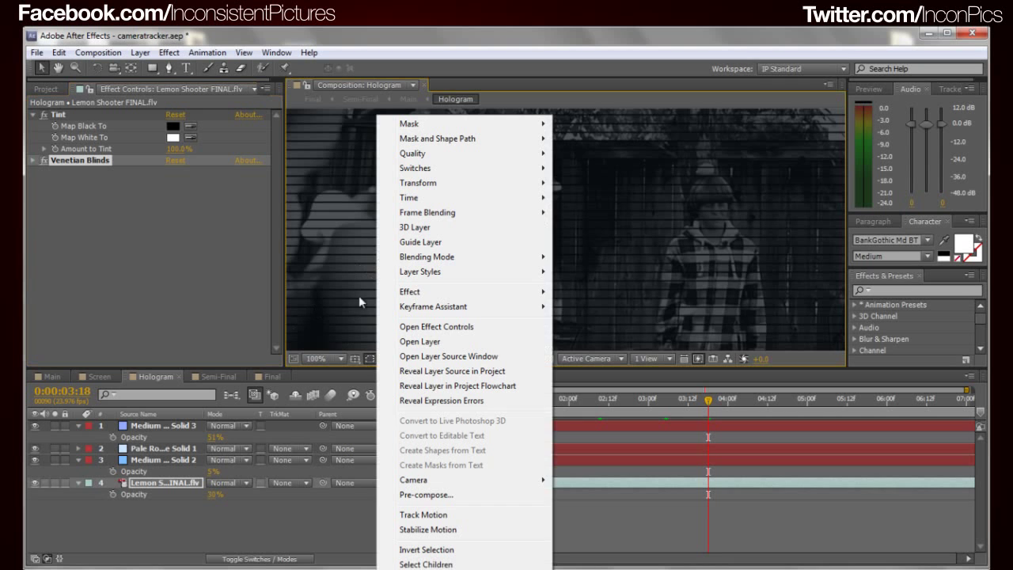
mouse_move(443, 294)
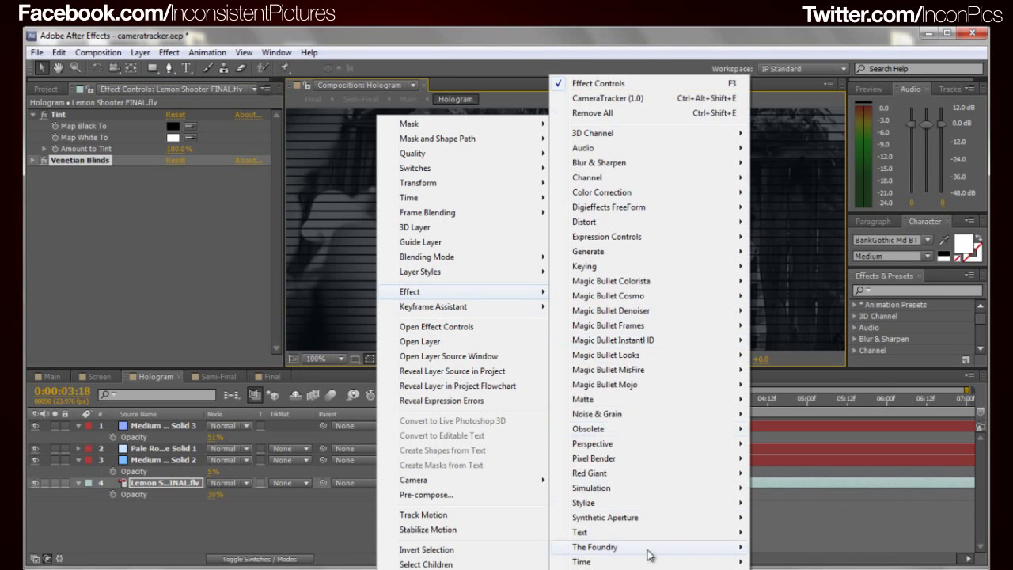
mouse_move(602, 569)
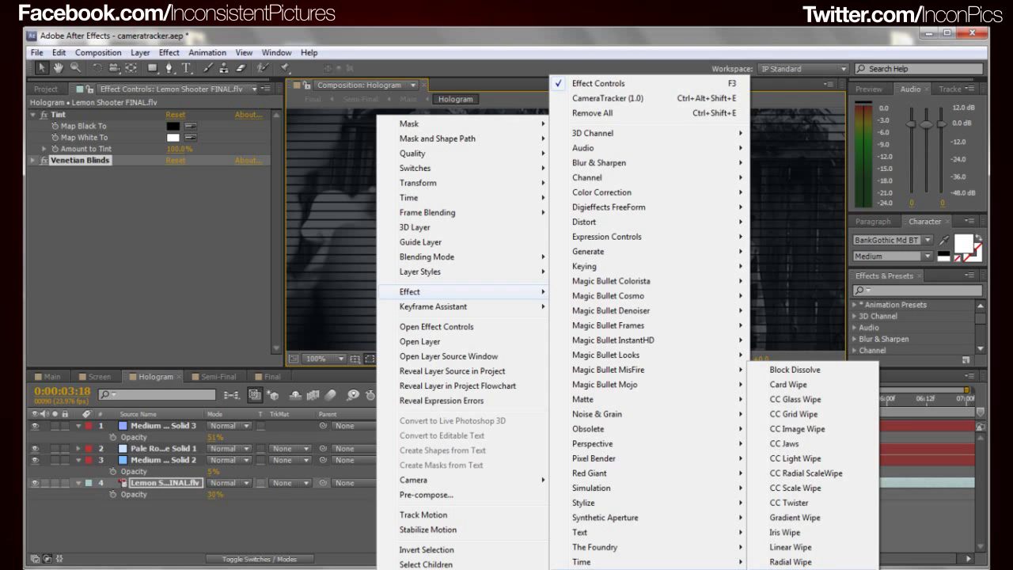
left_click(219, 305)
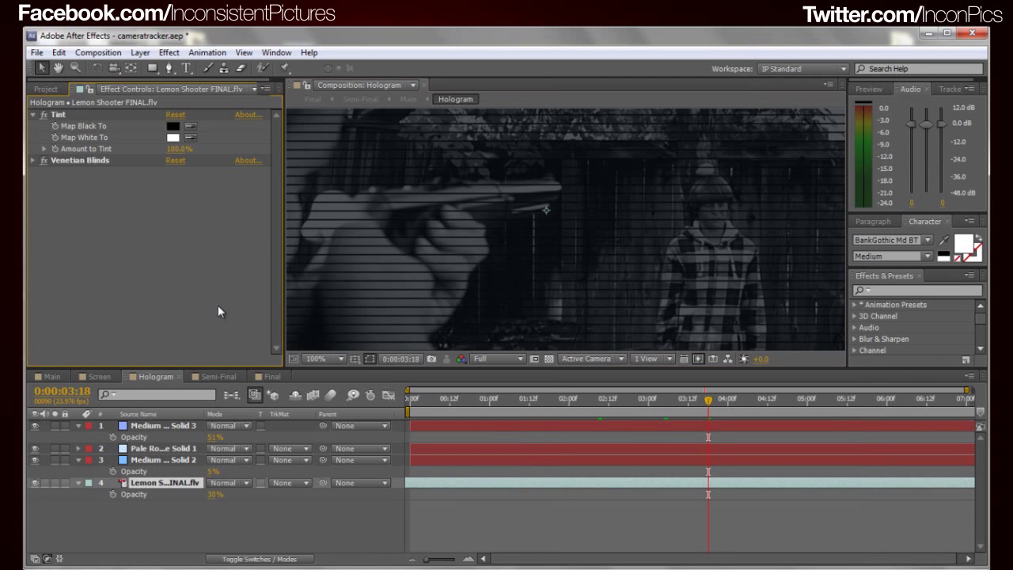
left_click(66, 162)
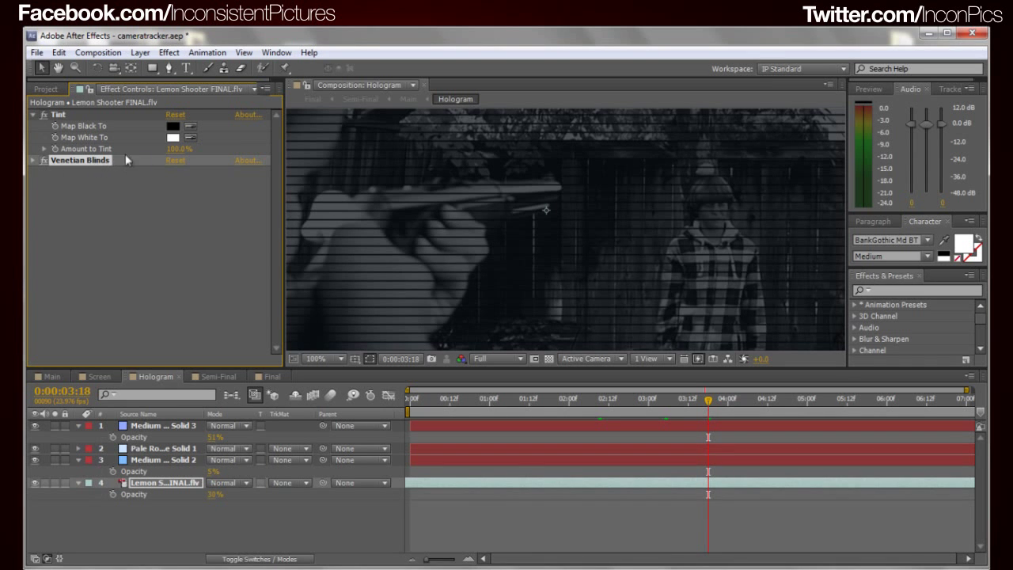
left_click(34, 162)
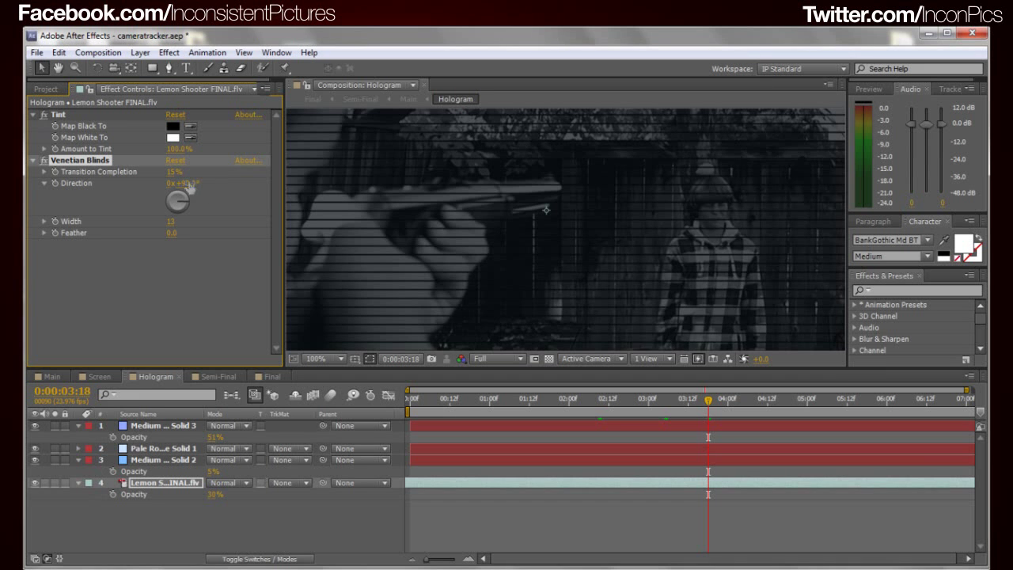
Try the Venetian Blinds Direction at 0°, and return it to 90° for horizontal lines
left_click_drag(187, 183, 209, 185)
scroll(456, 190, "down", 2)
left_click(190, 183)
type("0")
key("Return")
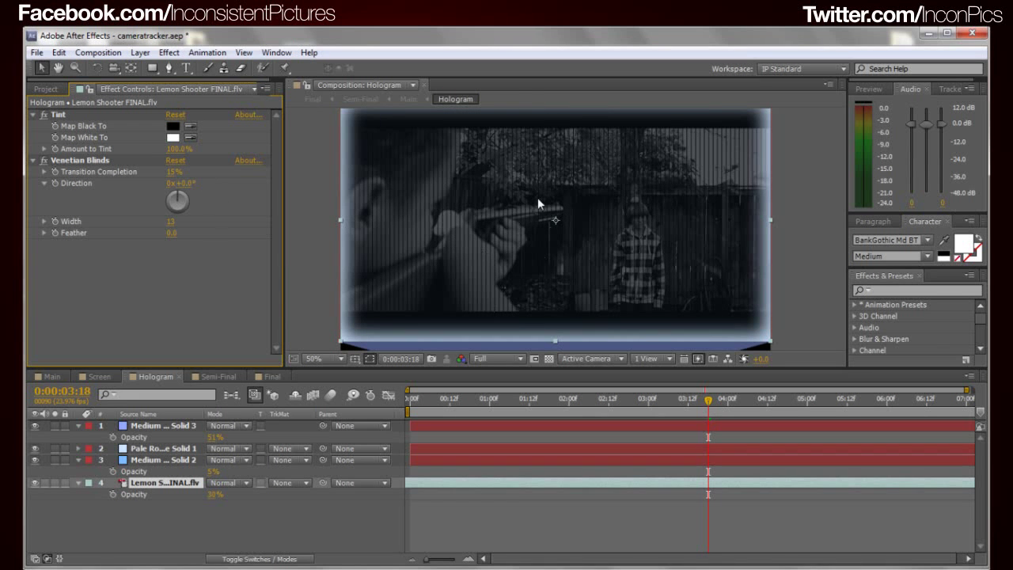
type("90")
key("Return")
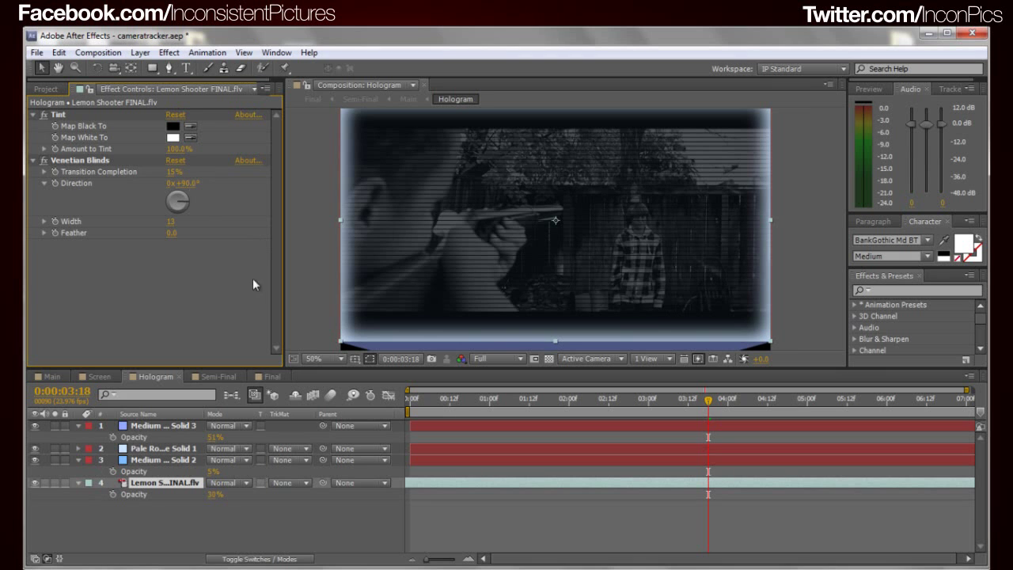
Try a higher Feather on the Venetian Blinds lines, and restore it to 0.0
scroll(563, 219, "up", 2)
mouse_move(171, 232)
left_mouse_down()
mouse_move(188, 233)
mouse_move(176, 233)
left_mouse_up()
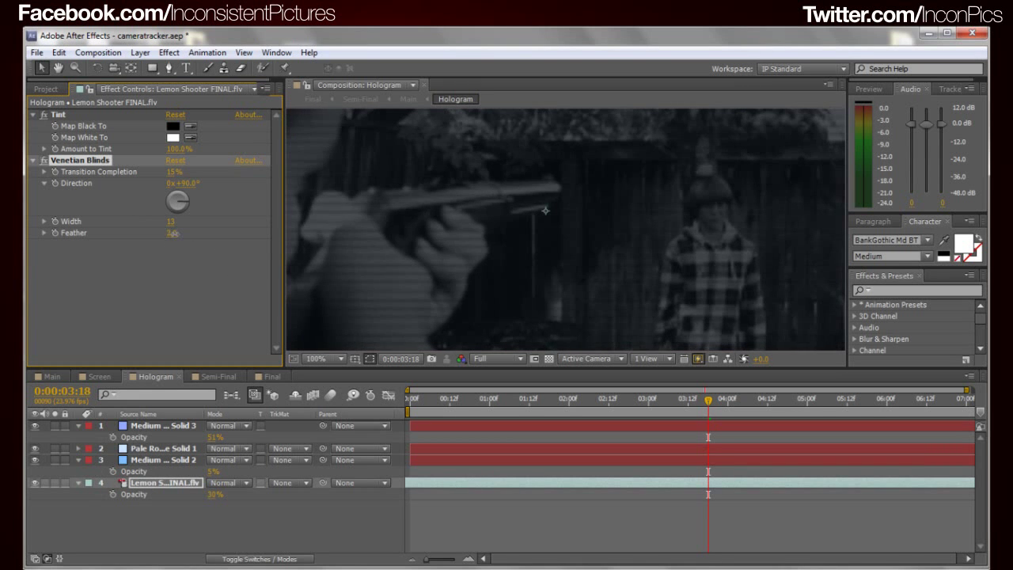
left_click(552, 264)
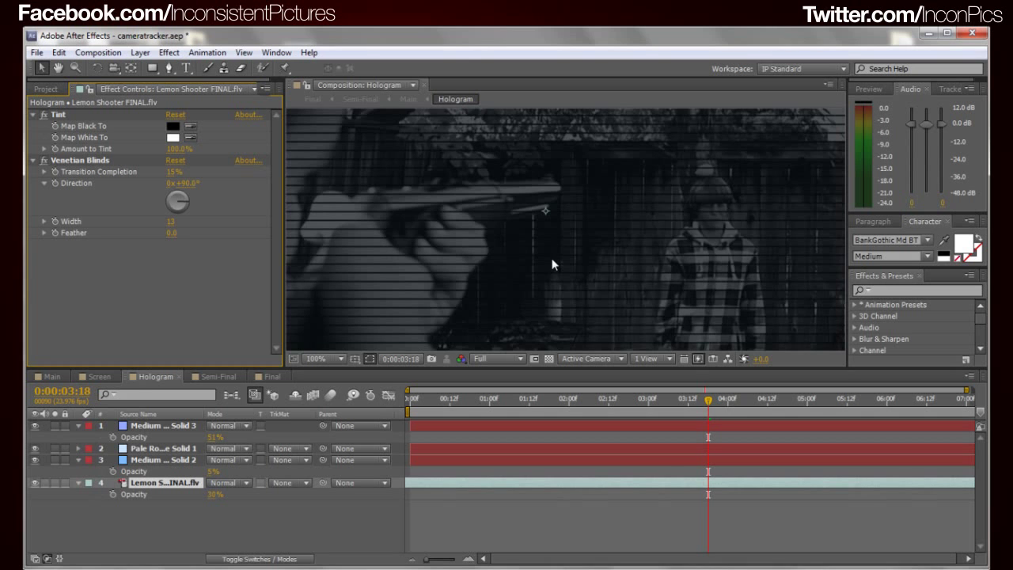
Try a Venetian Blinds Width of 12 and check the hologram's lines in the Main composition
scroll(507, 256, "down", 2)
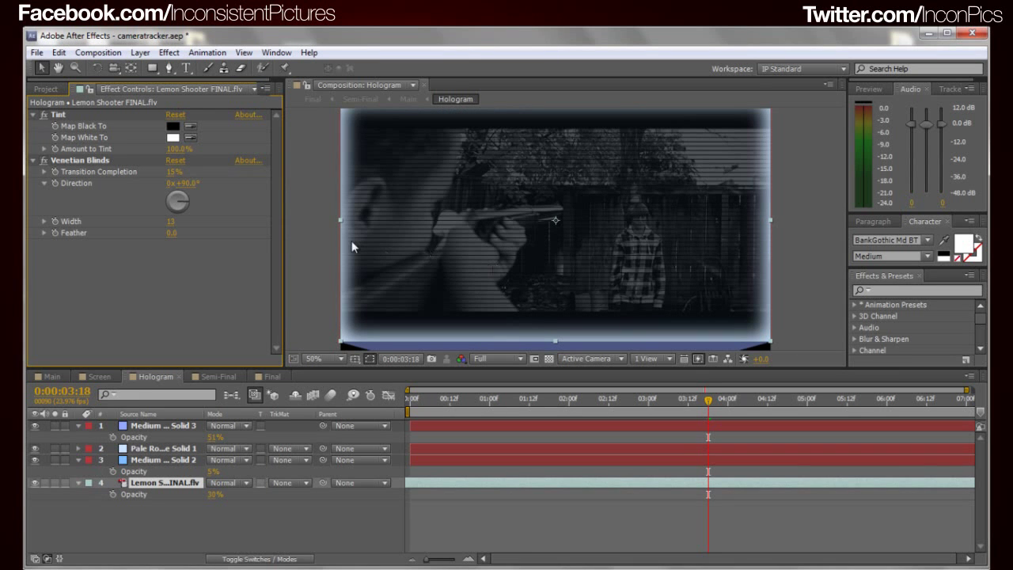
left_click(168, 223)
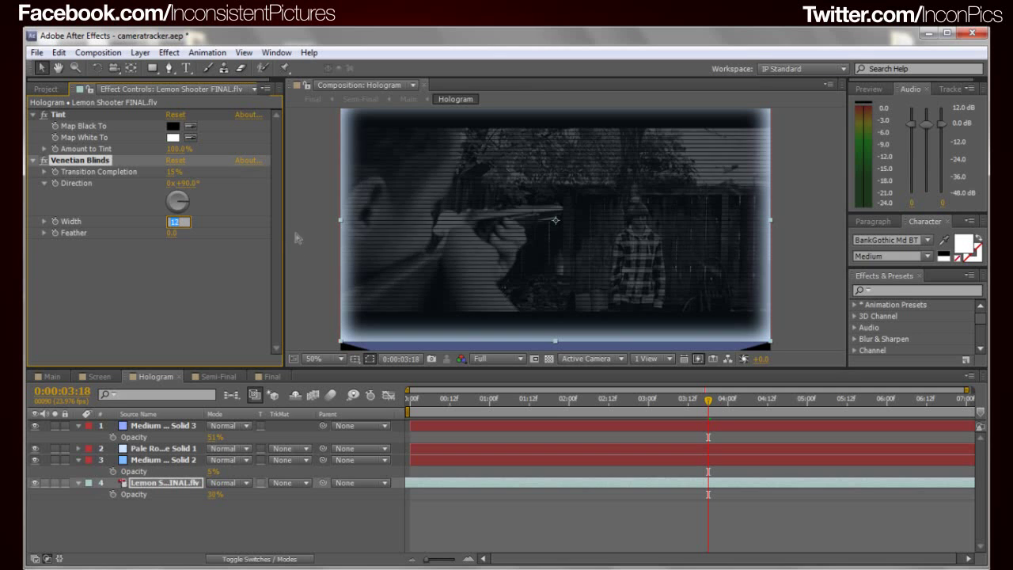
type("12")
key("Return")
left_click(71, 375)
scroll(524, 227, "up", 2)
scroll(535, 206, "down", 2)
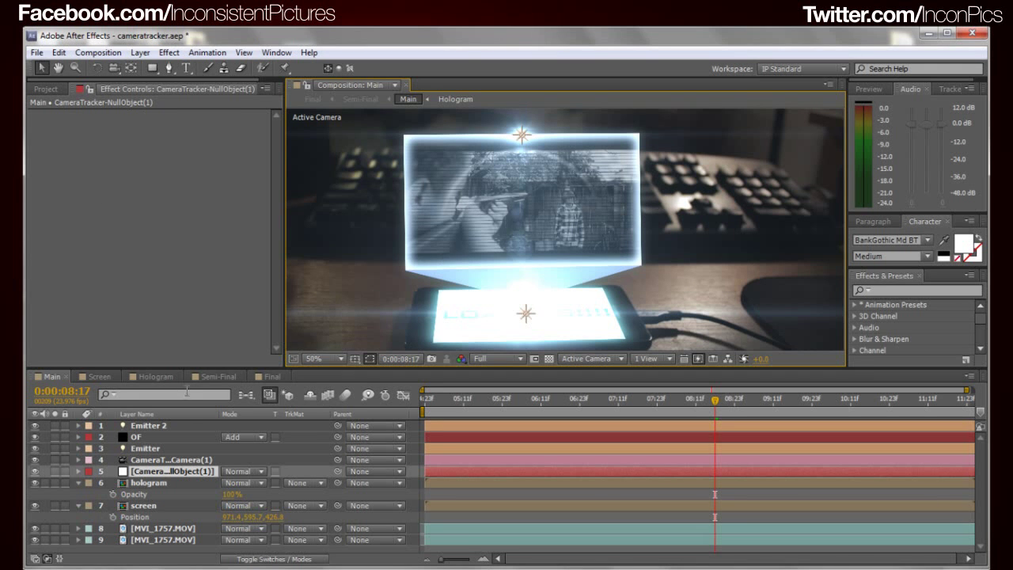
Try a Venetian Blinds Width of 15 in the Hologram composition, and restore it to 13
left_click(159, 376)
left_click(208, 284)
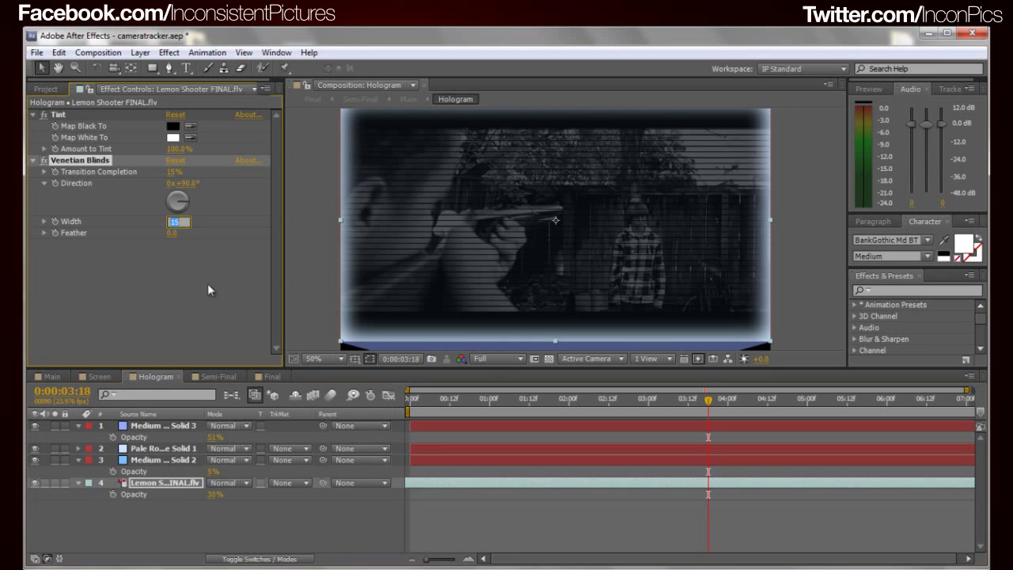
left_click_drag(171, 222, 219, 267)
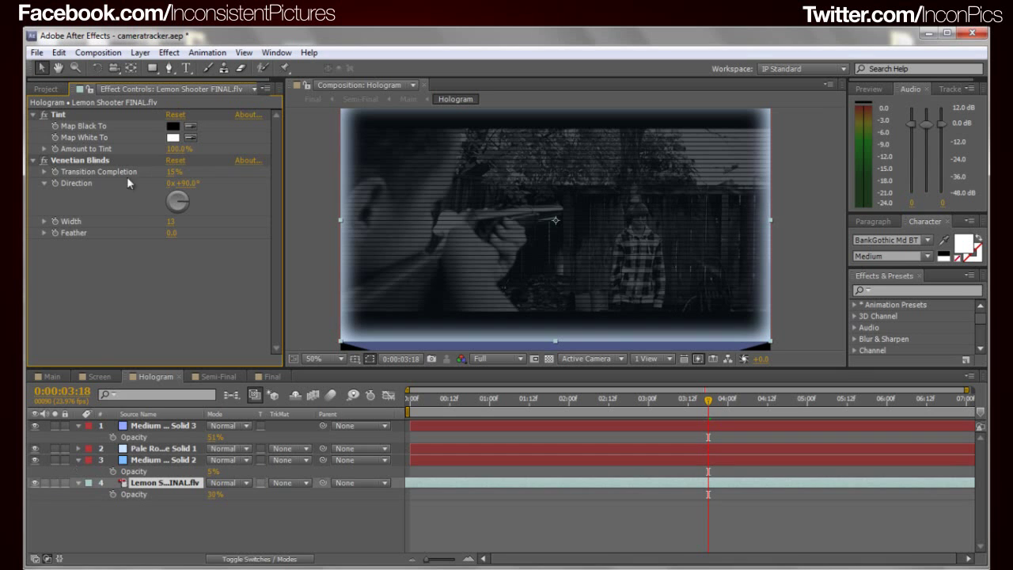
Set the Opacity of Medium Royal Blue Solid 2 to 19% and check the hologram's tint in Main
left_click(148, 460)
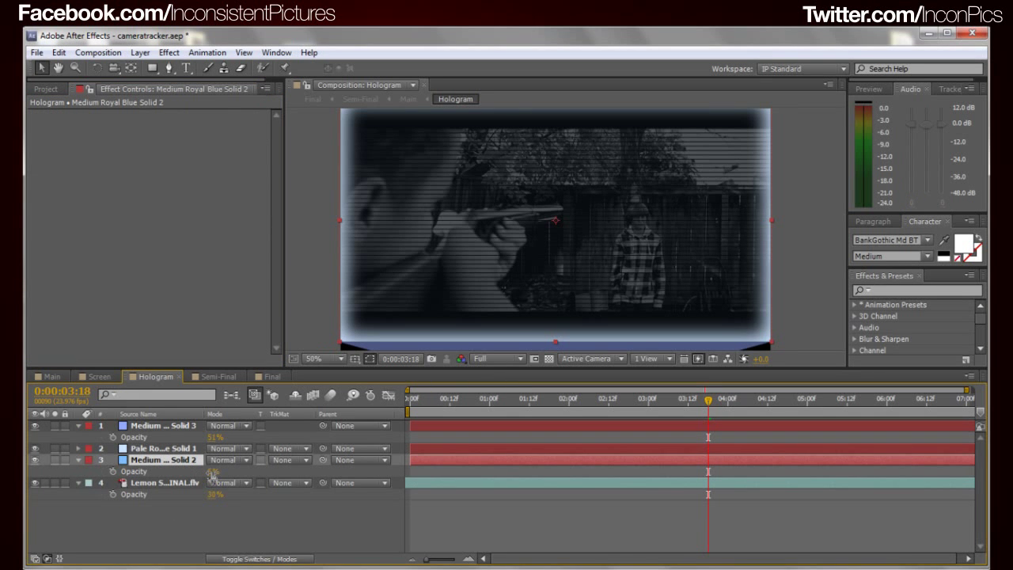
left_click_drag(212, 473, 221, 473)
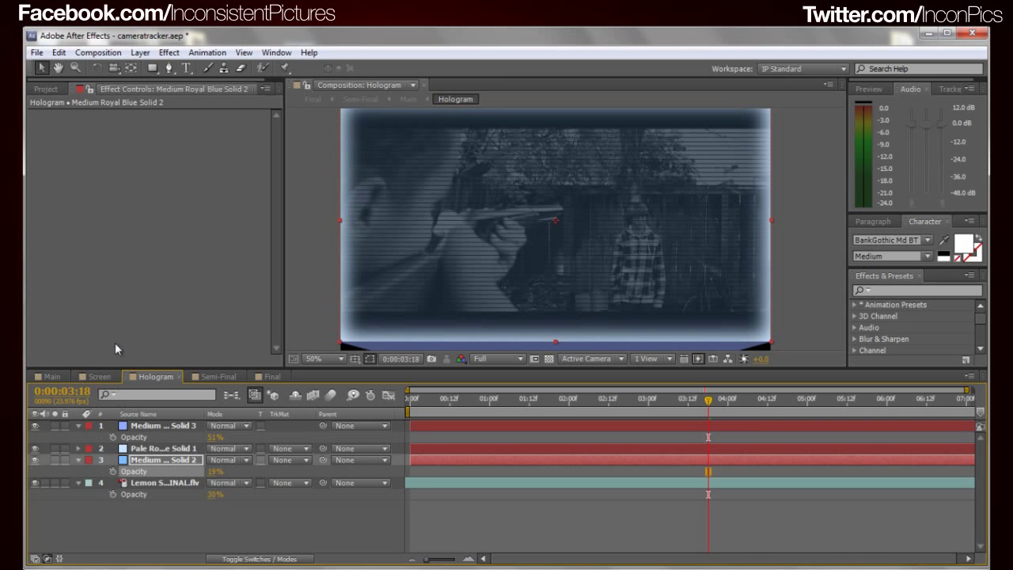
left_click(52, 377)
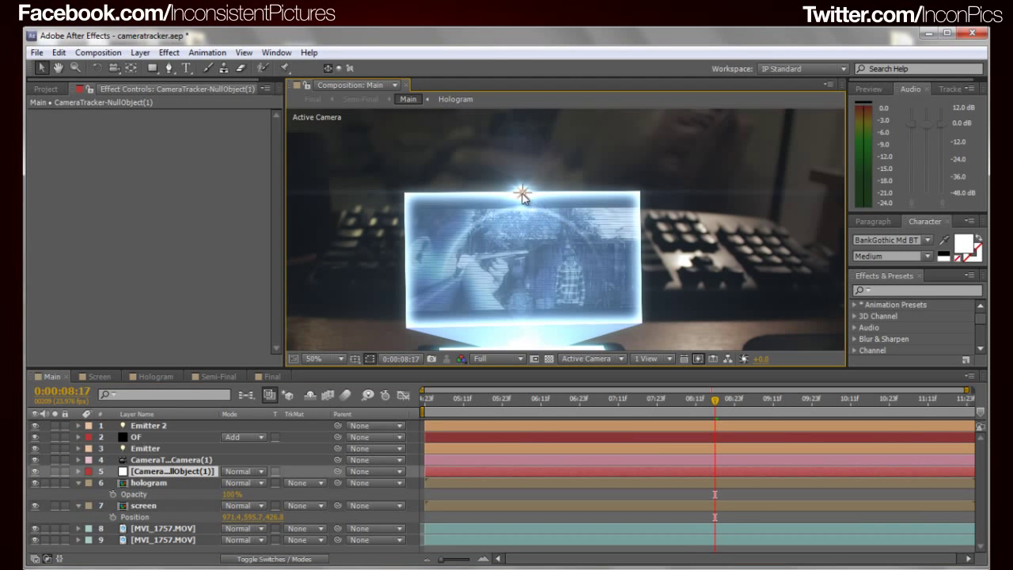
Select the Emitter 2 light above the hologram and review the Hologram, Main and Screen compositions
left_click(523, 194)
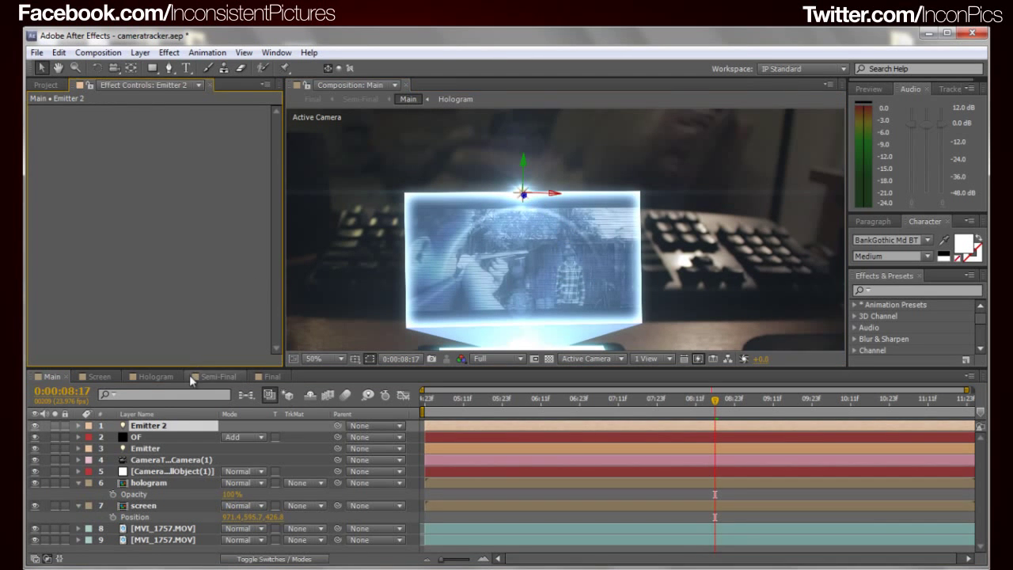
left_click(168, 377)
left_click(98, 377)
left_click(51, 377)
left_click(99, 377)
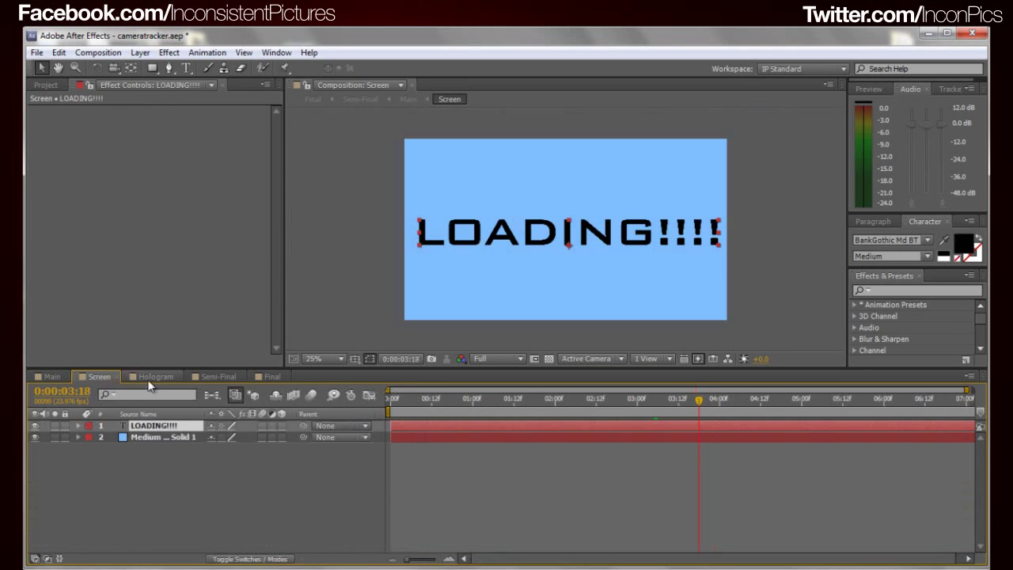
Review the Hologram, Screen and Semi-Final compositions in turn, and return to Main
left_click(155, 376)
left_click(99, 376)
left_click(221, 377)
left_click(61, 375)
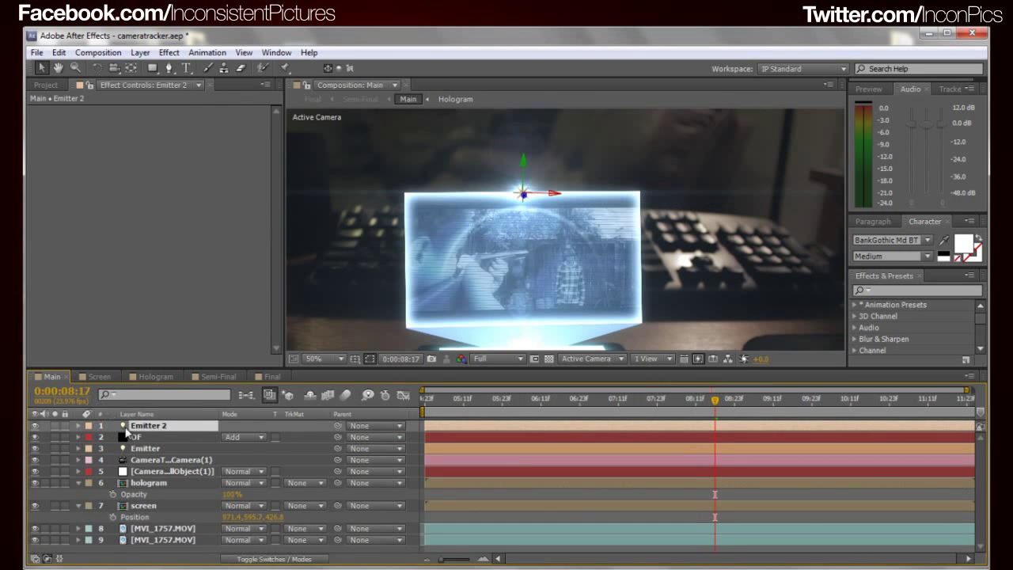
Open the Semi-Final composition, select its Main layer and enlarge the composition view to examine the widescreen framing
left_click(218, 377)
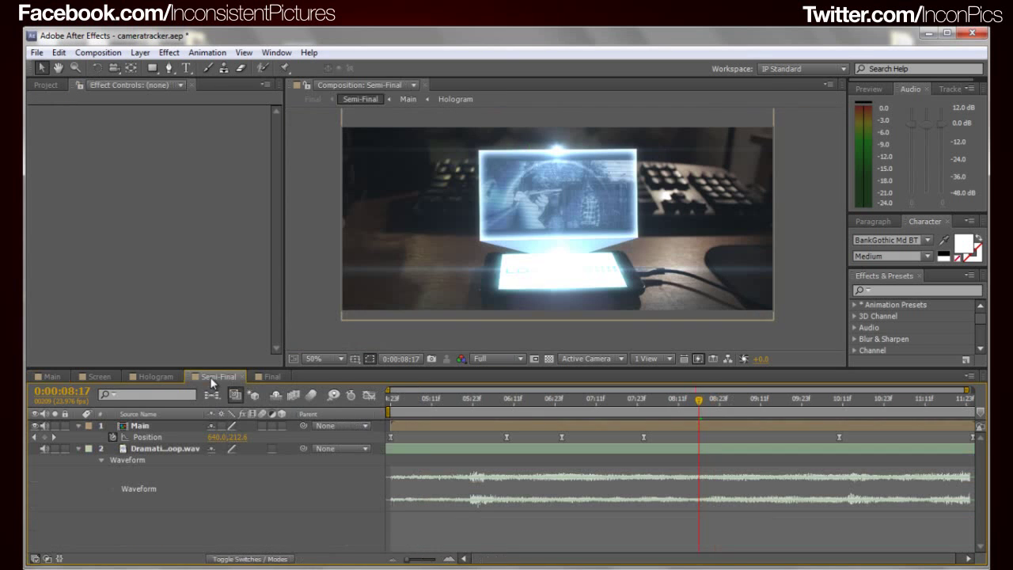
left_click(150, 428)
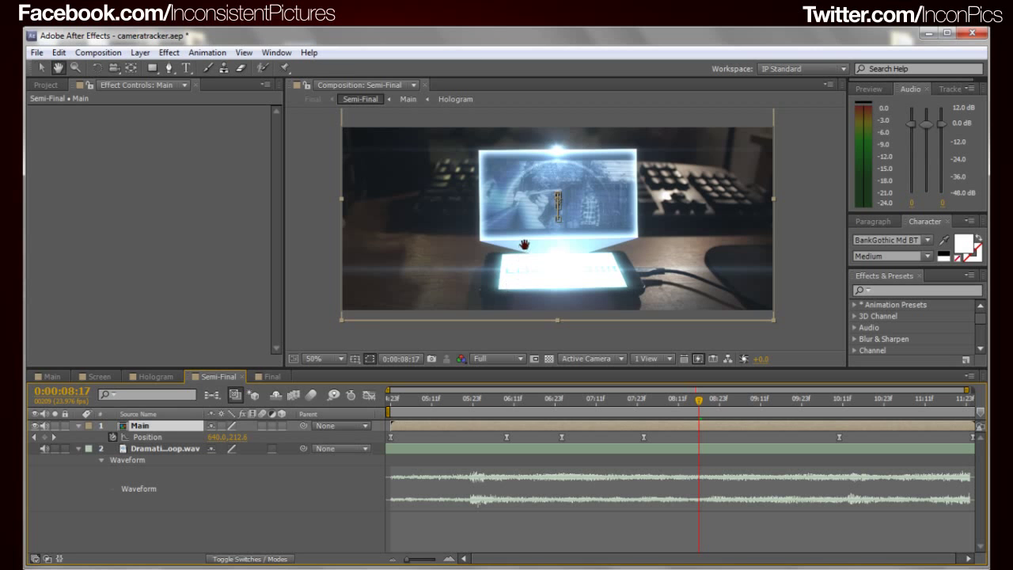
left_click_drag(494, 368, 480, 404)
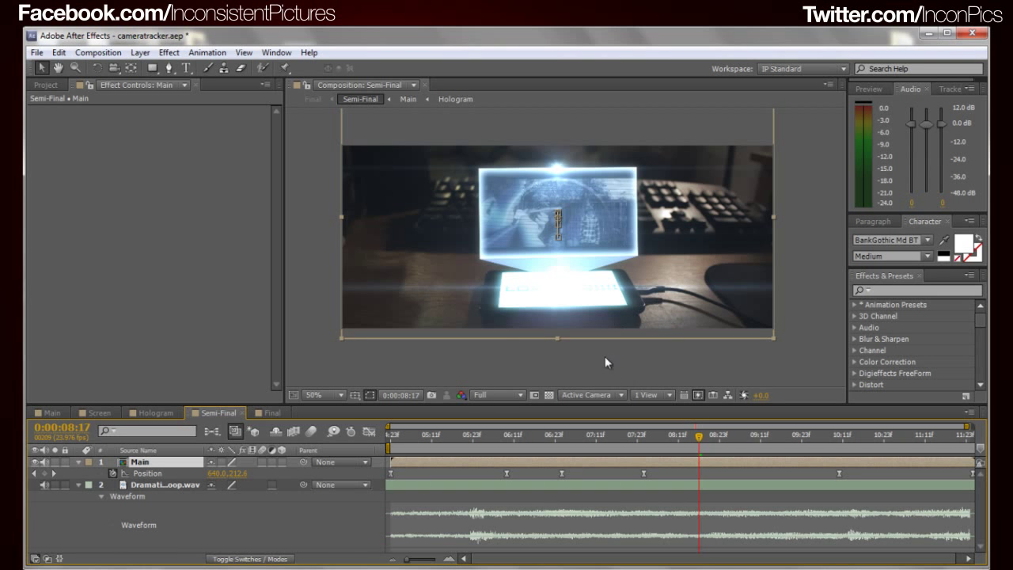
scroll(624, 258, "up", 1)
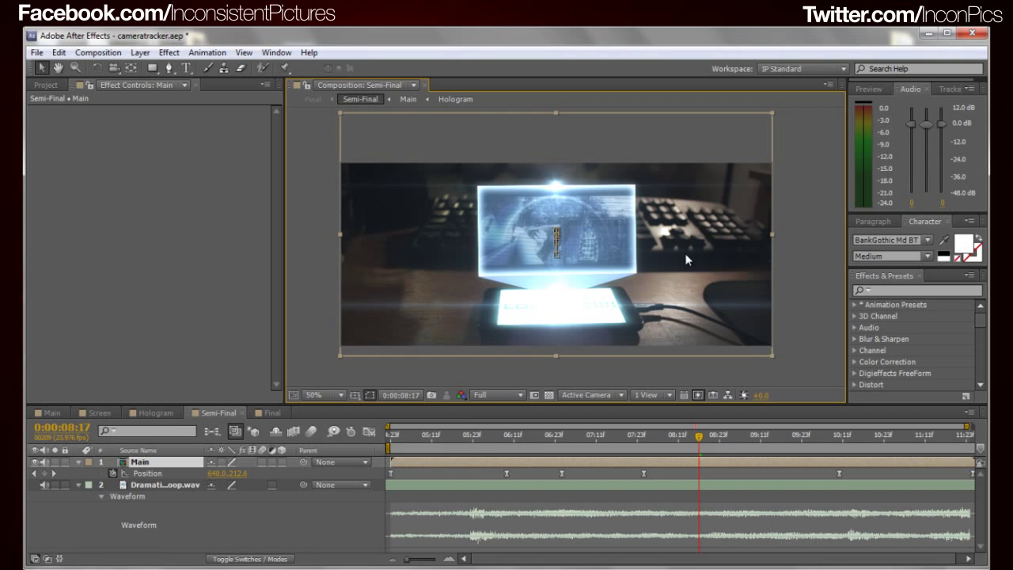
Try Semi-Final heights of 673 and 427 px, then 384 px with the aspect ratio unlocked, and discard the settings
key("ctrl+k")
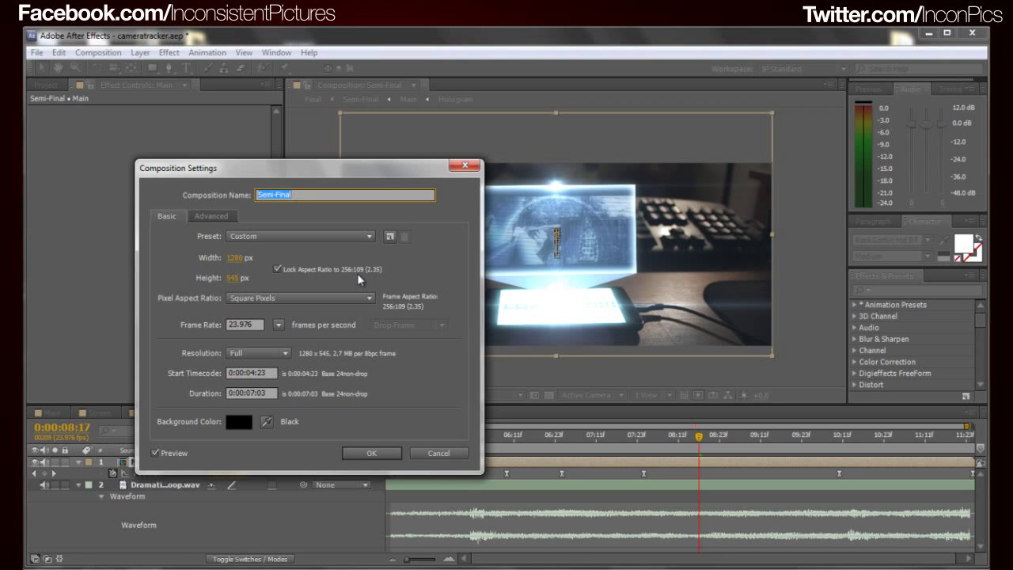
left_click_drag(321, 180, 204, 122)
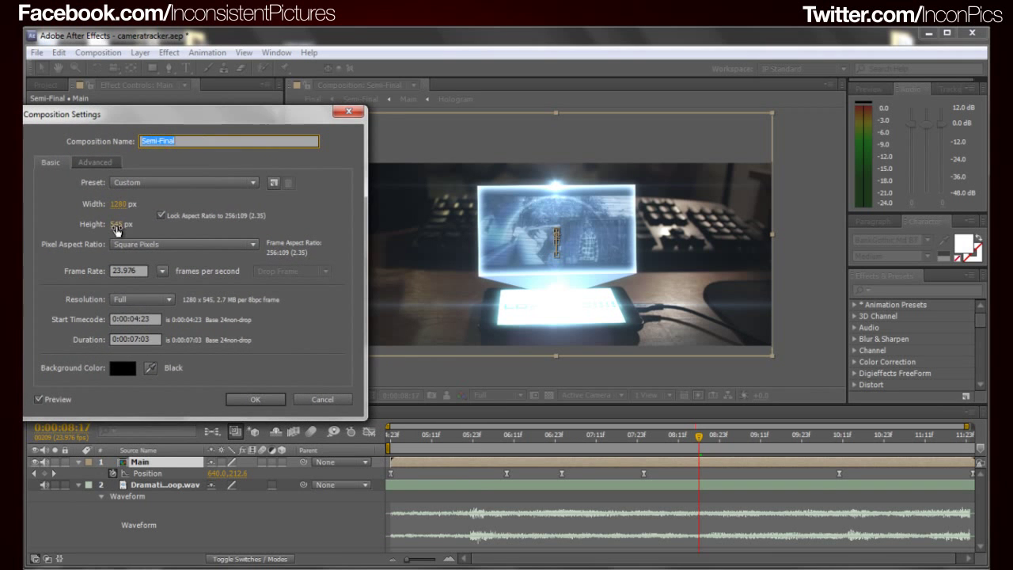
left_click_drag(116, 231, 218, 243)
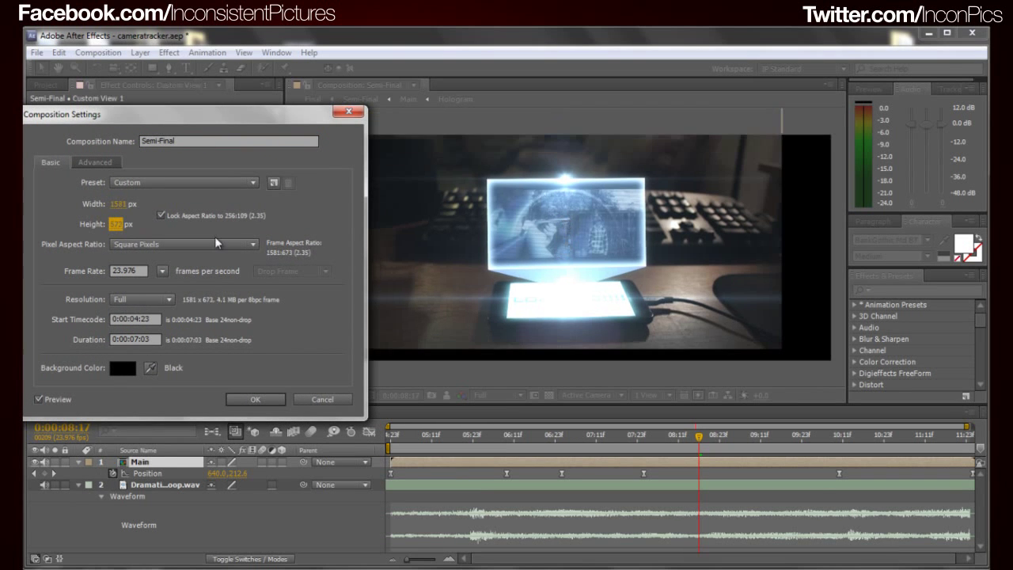
left_click_drag(121, 223, 119, 297)
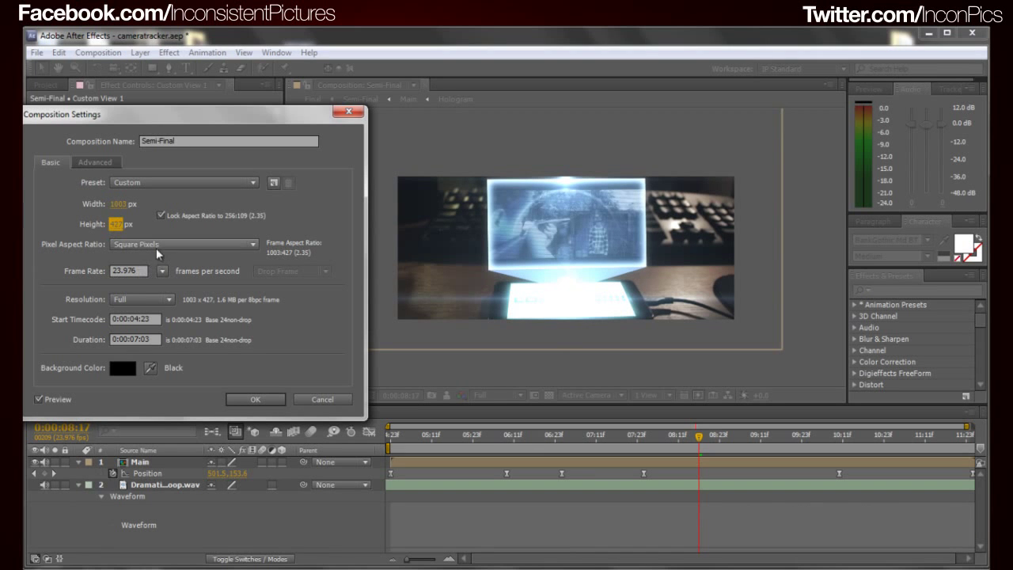
left_click(162, 215)
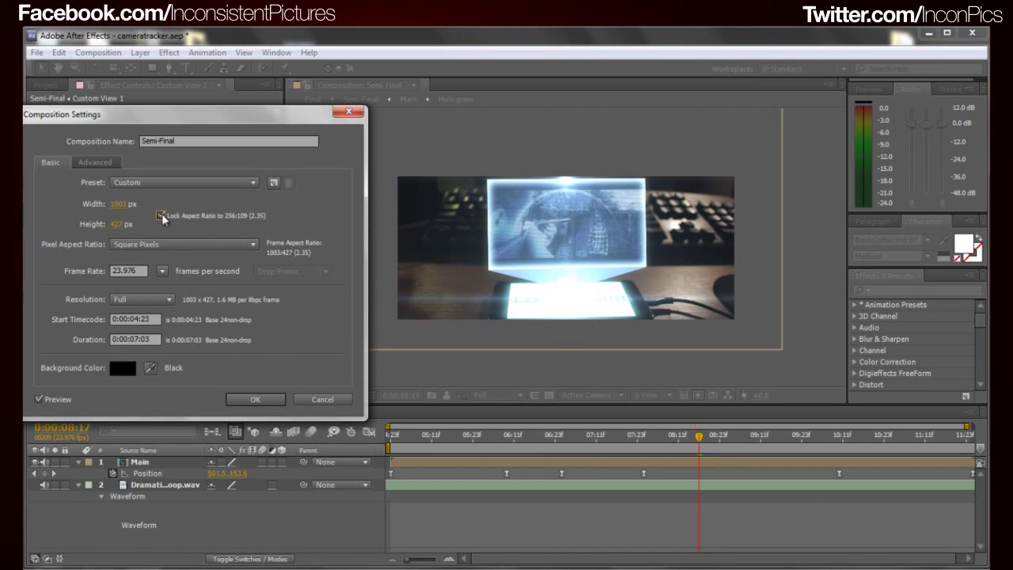
left_click_drag(115, 224, 300, 234)
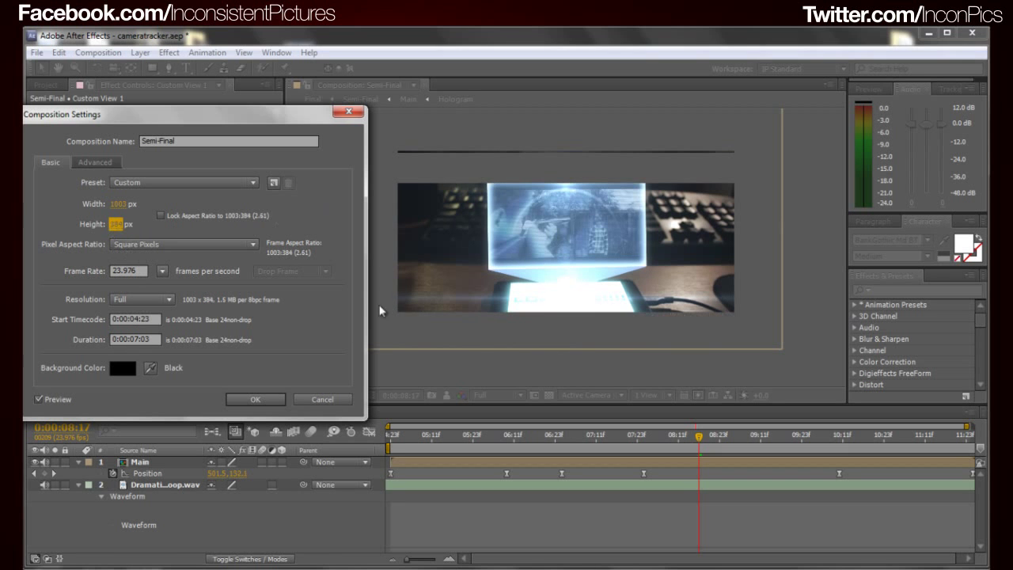
left_click(326, 401)
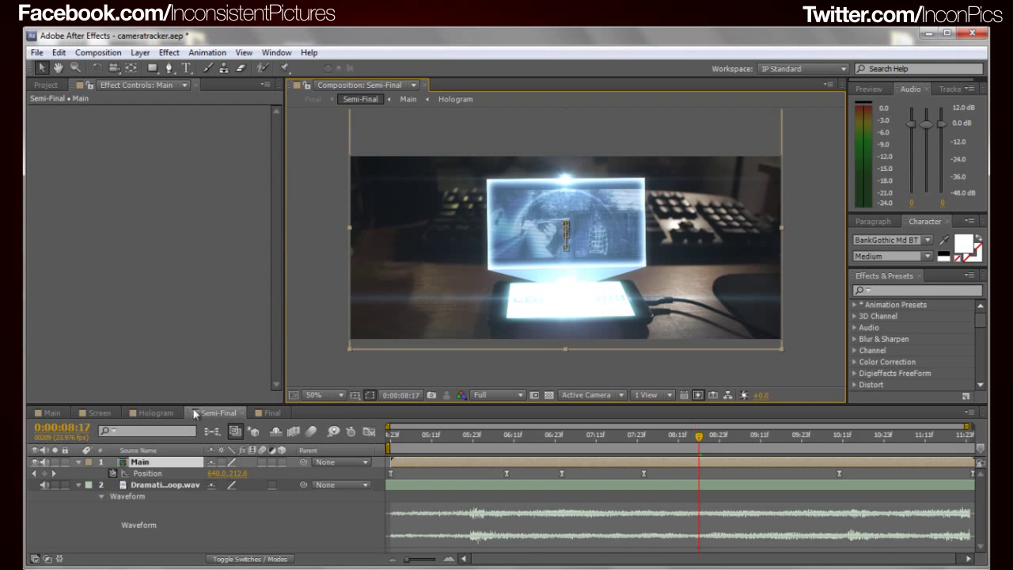
Compare the full-frame Main composition with the cropped Semi-Final composition
left_click(173, 465)
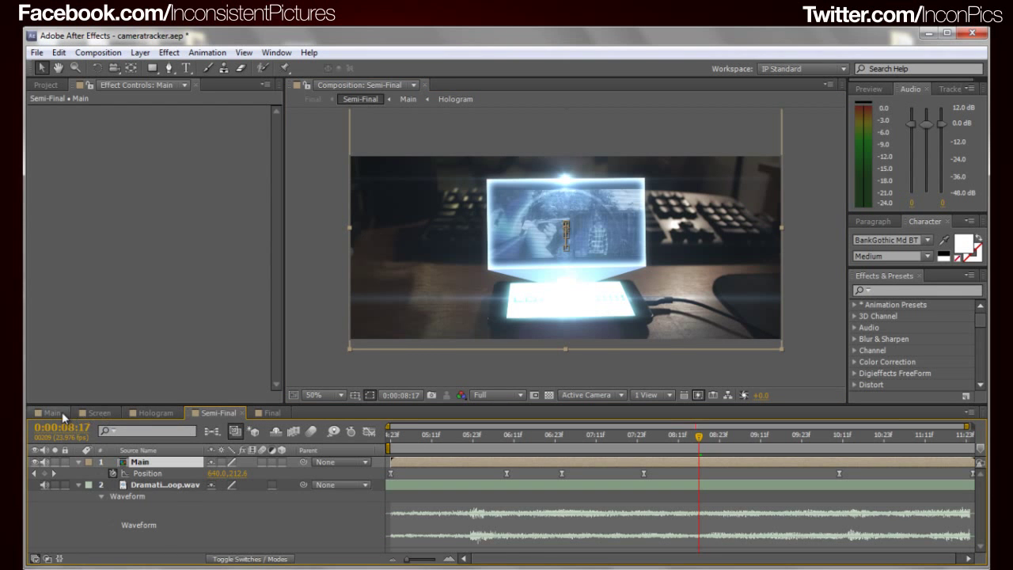
left_click(62, 412)
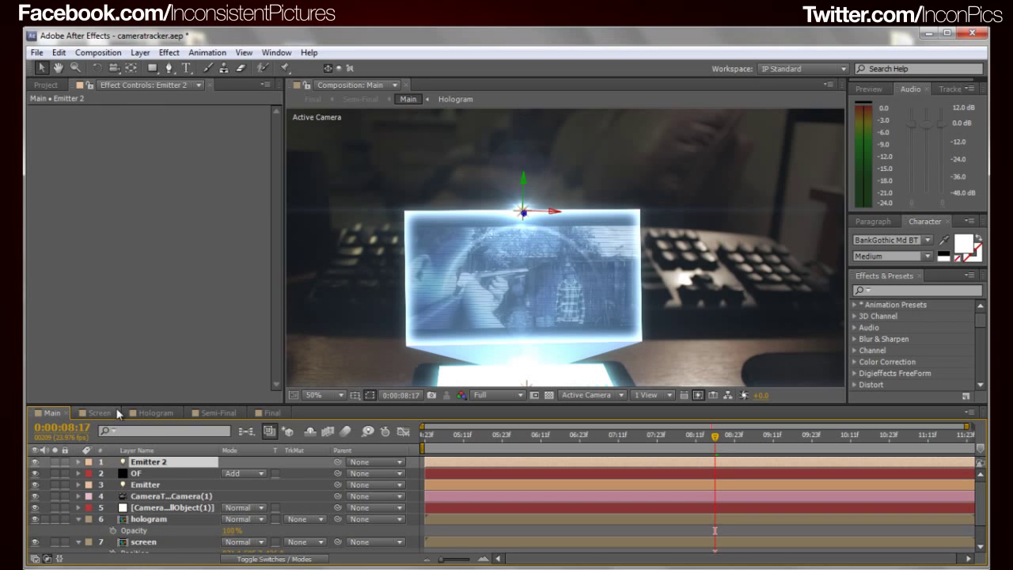
left_click(45, 84)
left_click(127, 85)
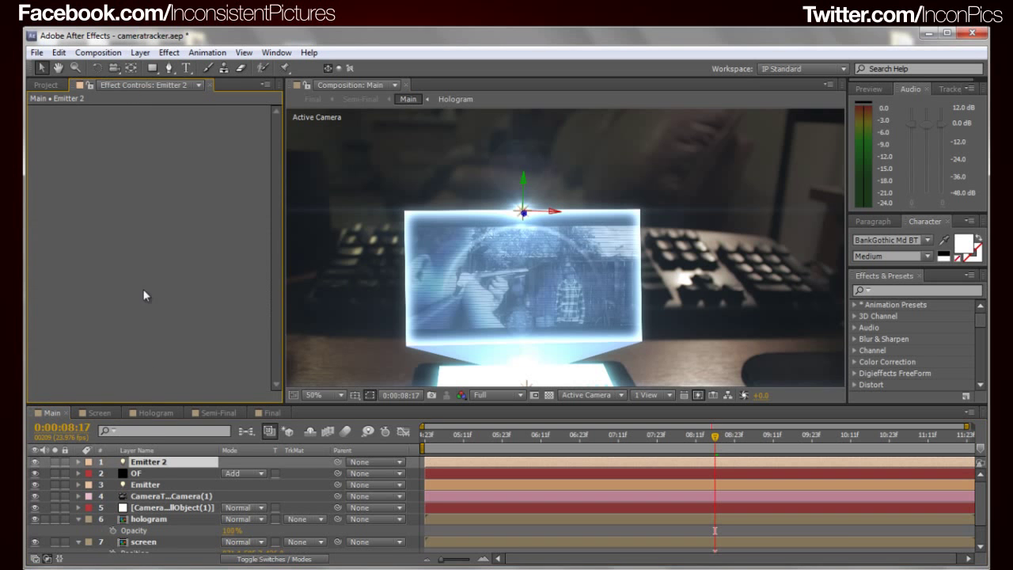
left_click(225, 413)
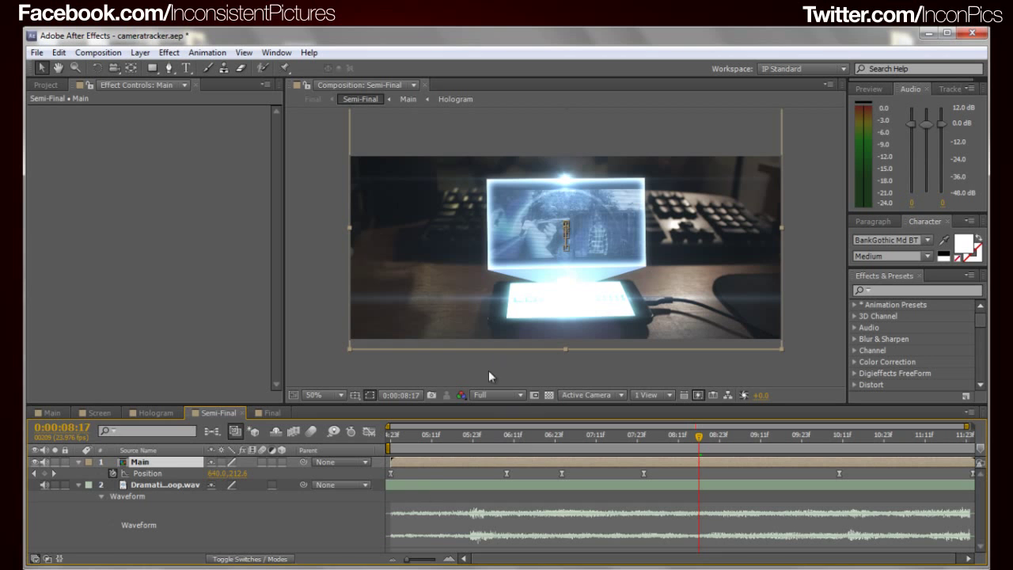
Scrub Semi-Final between 0:00:05:10 and 0:00:06:09 to examine how the Main layer's Position keyframes reframe the shot
left_click(698, 437)
left_click_drag(411, 440, 438, 441)
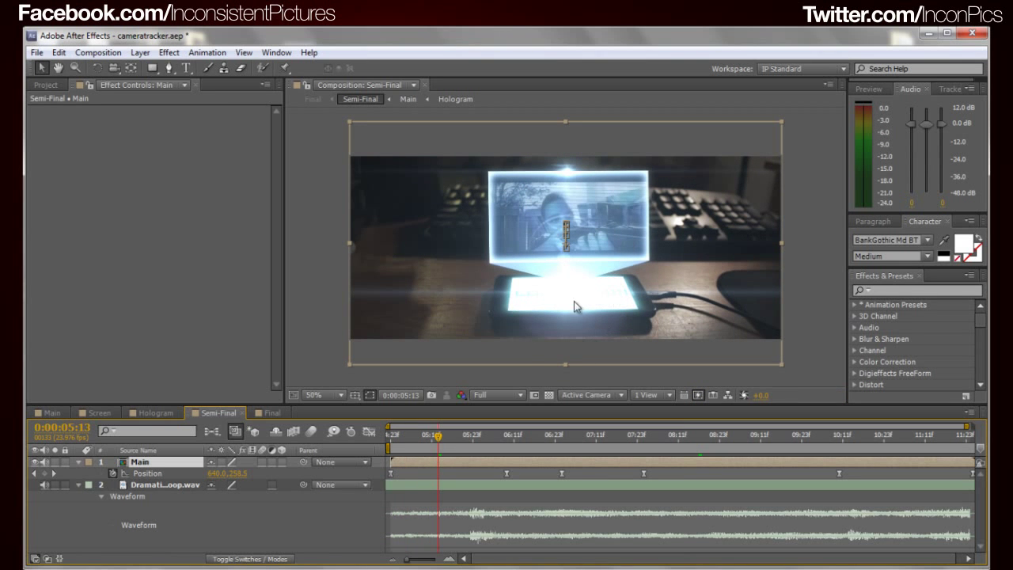
left_click_drag(440, 440, 508, 440)
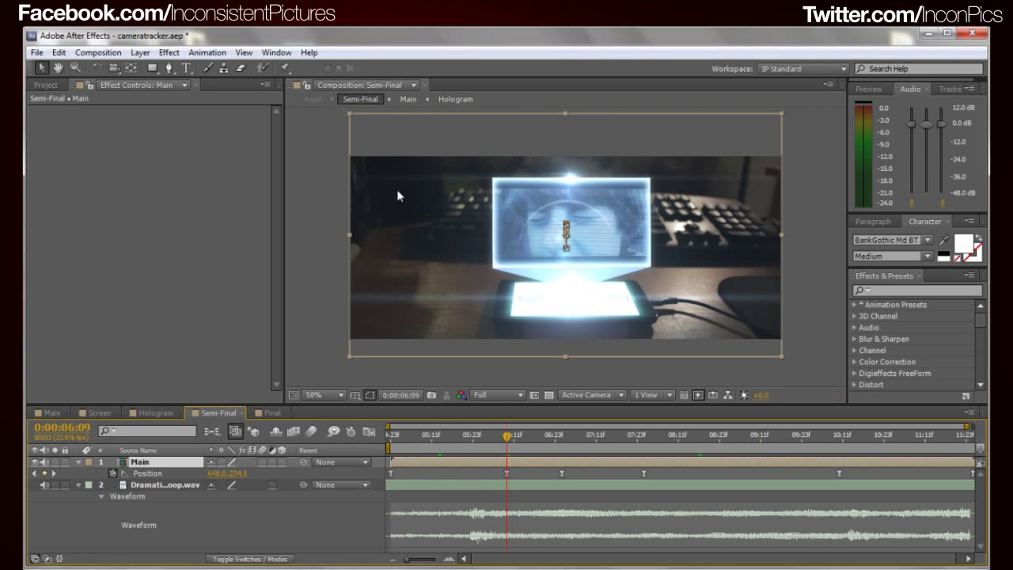
left_click_drag(506, 435, 428, 436)
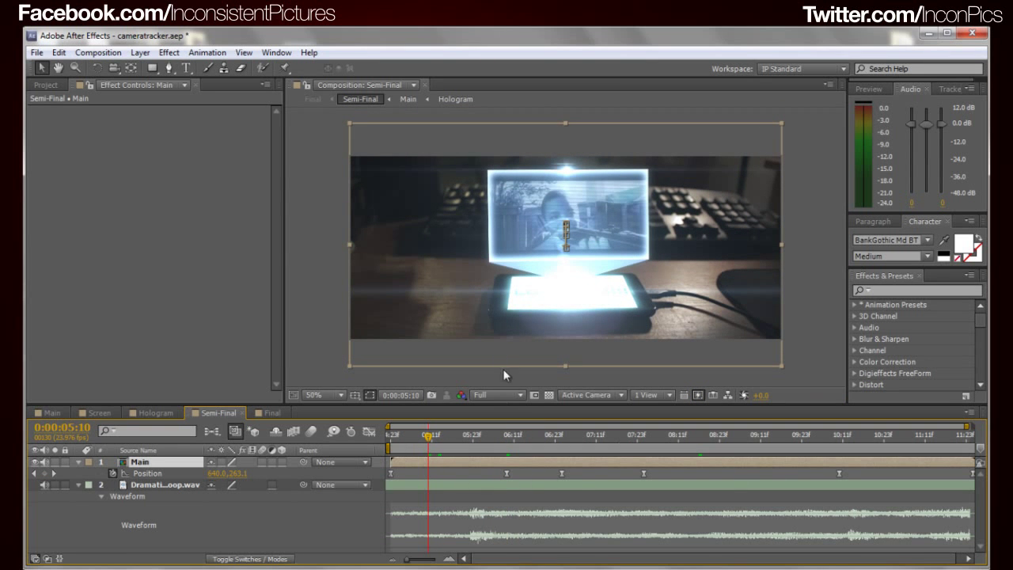
Scrub the Main composition to 0:00:11:19 to examine the hologram's placement in the uncropped frame
left_click(51, 412)
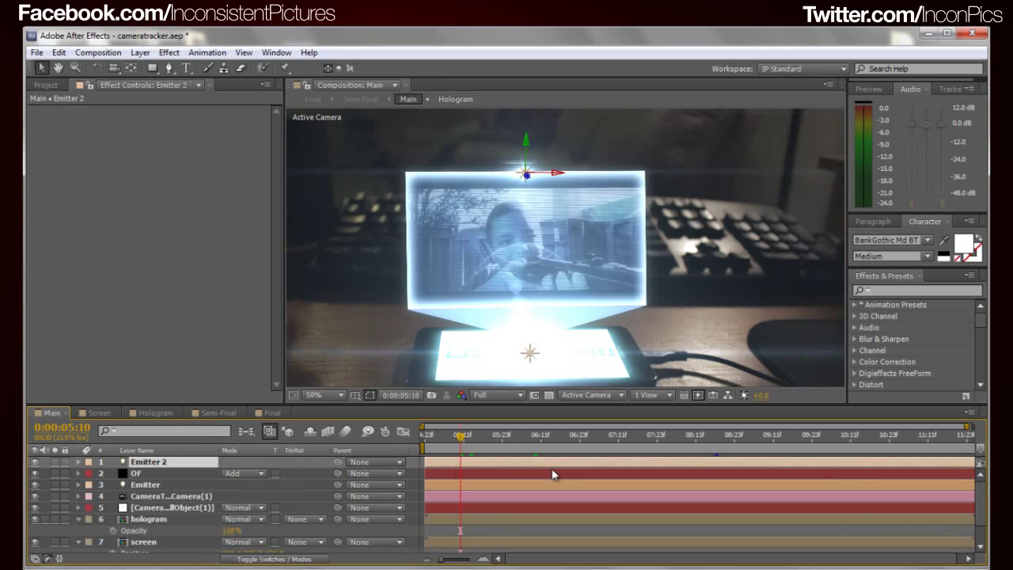
scroll(981, 495, "down", 2)
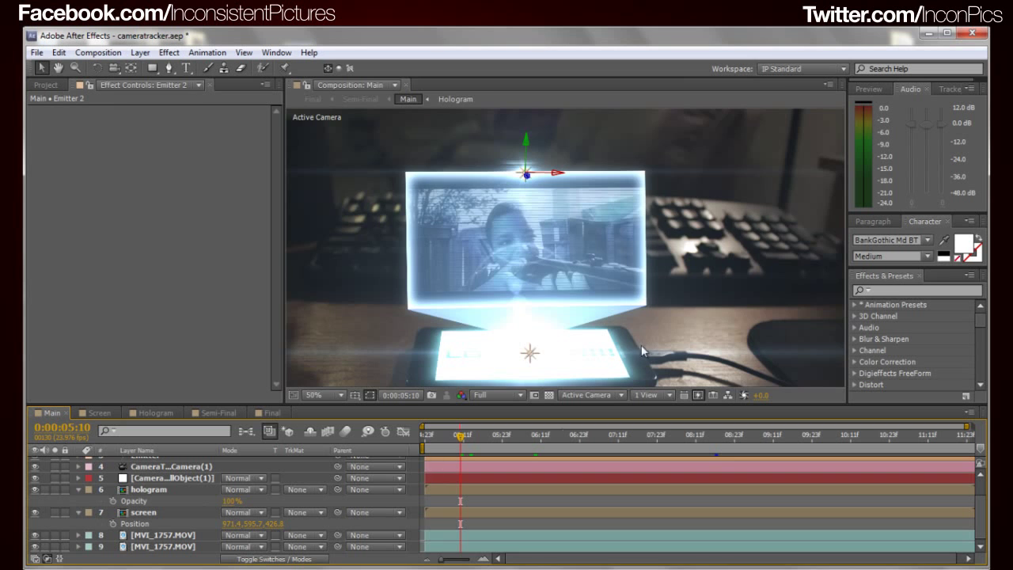
scroll(642, 352, "down", 2)
left_click_drag(469, 450, 820, 478)
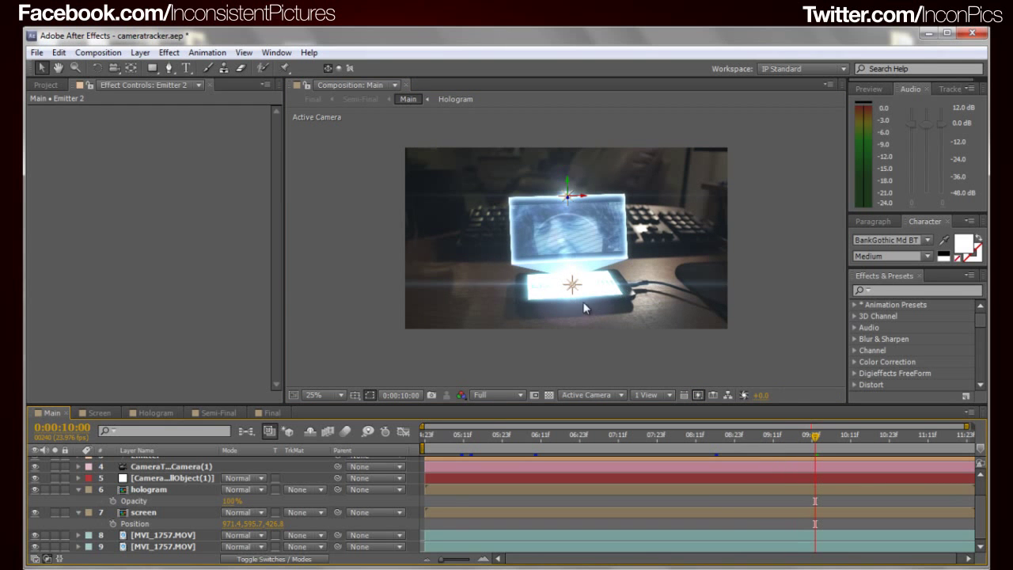
left_click(819, 437)
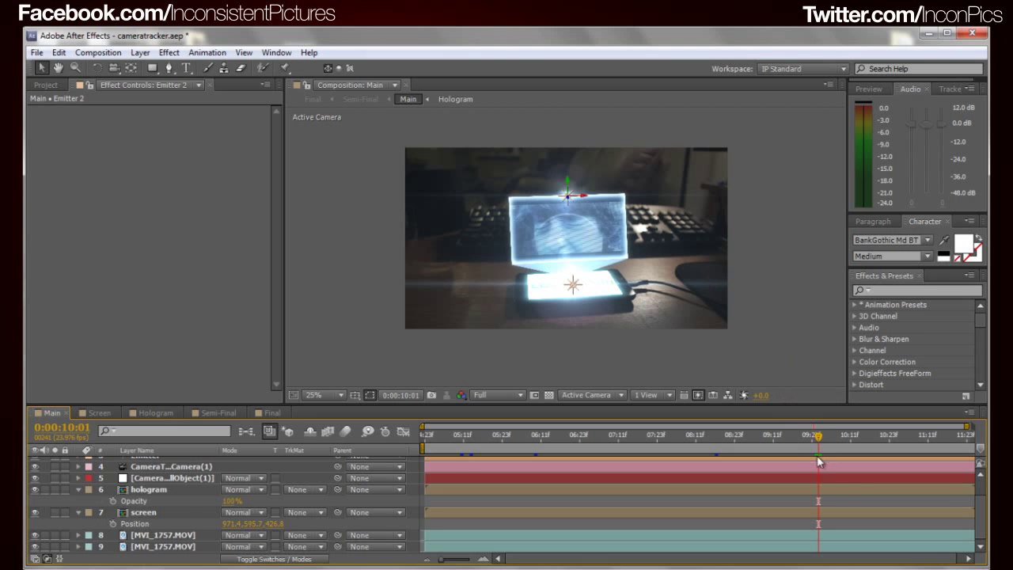
left_click_drag(819, 443, 957, 445)
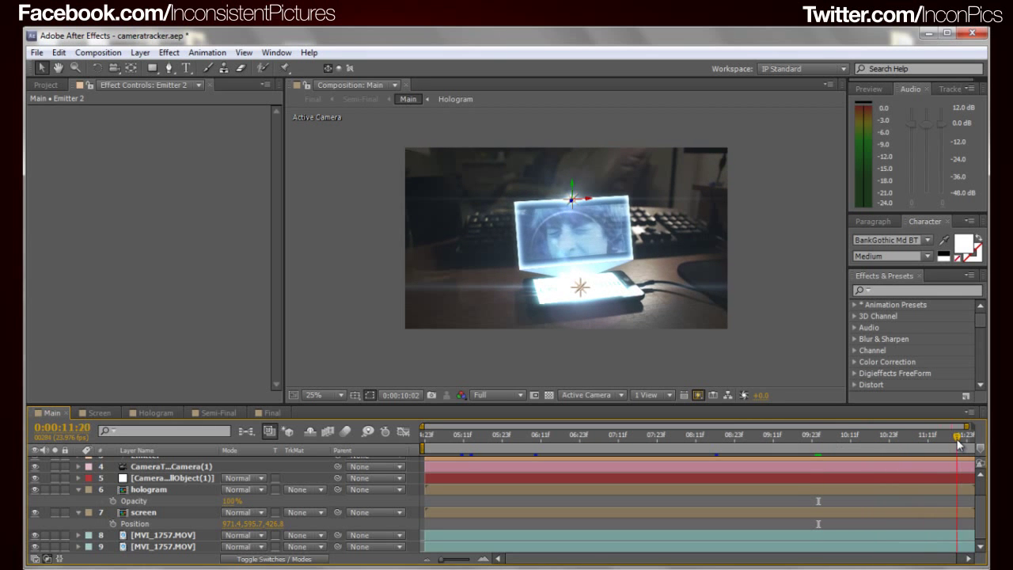
key("Page_Up")
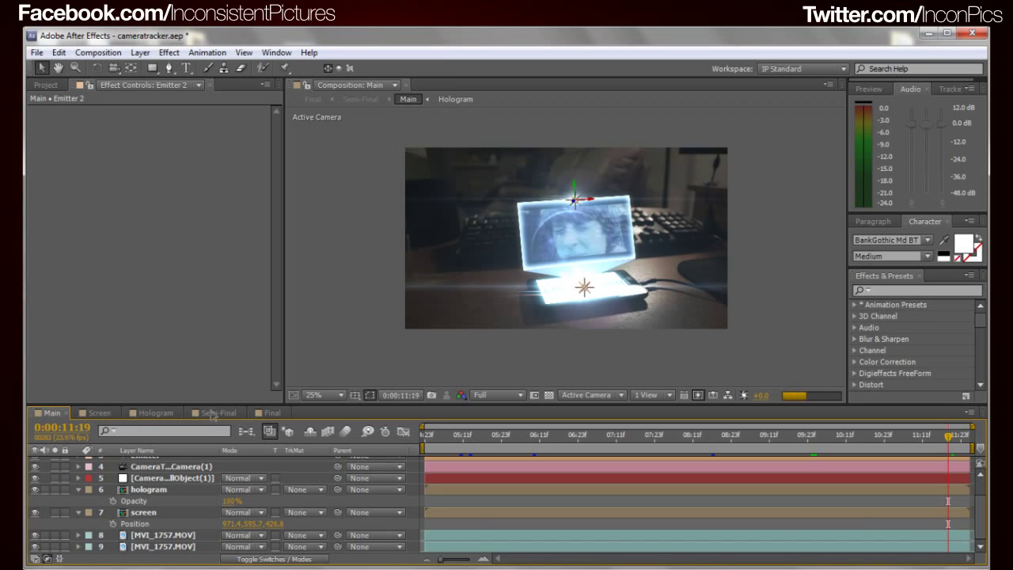
Return Semi-Final to its start and step through the frames around 0:00:06:10 to check the Position keyframes
left_click(214, 412)
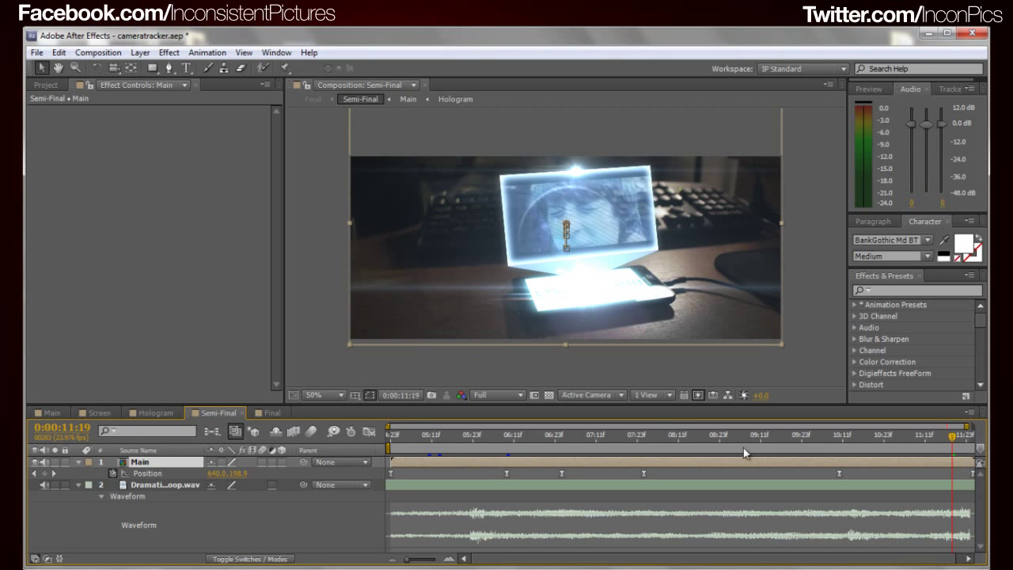
key("Page_Up")
key("Home")
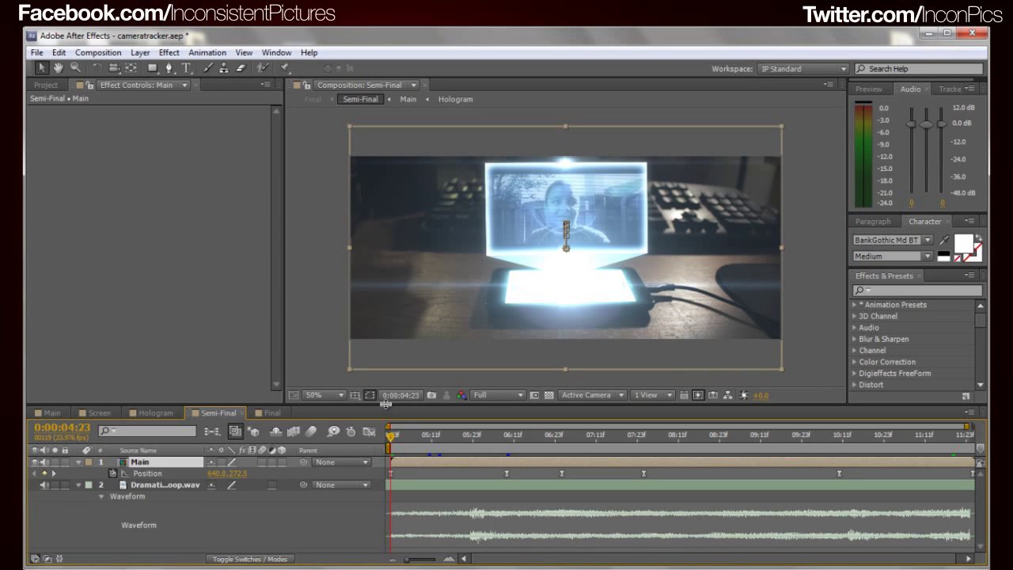
left_click_drag(391, 439, 518, 448)
key("Page_Down")
key("Page_Down")
key("Page_Down")
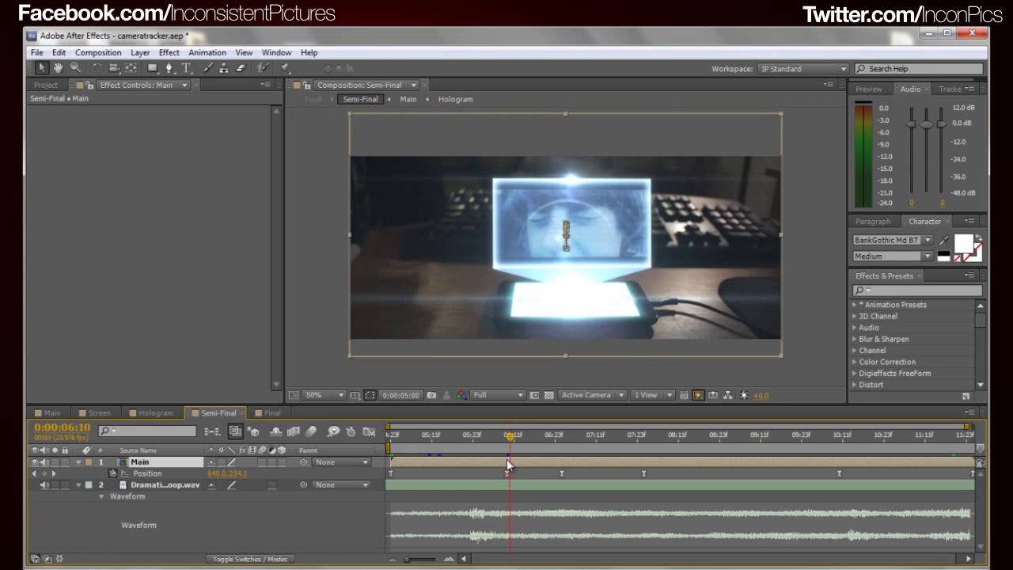
Step back a few frames in Semi-Final and scrub around 0:00:08:03 to examine the following Position keyframes
key("Page_Up")
key("Page_Up")
key("Page_Up")
key("Page_Up")
key("Page_Up")
left_click_drag(512, 437, 652, 496)
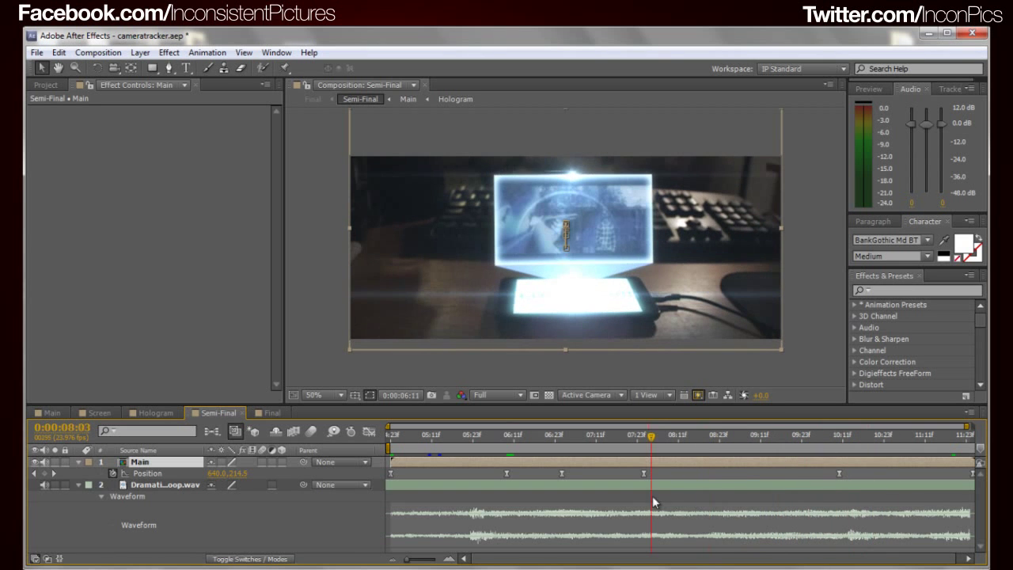
left_click_drag(654, 440, 648, 440)
left_click_drag(546, 448, 531, 467)
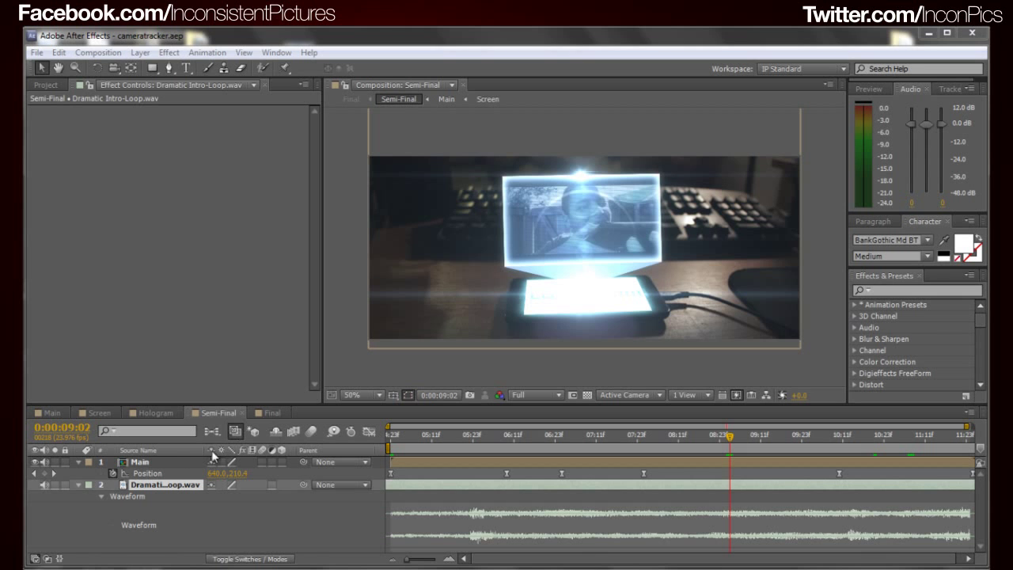
Locate Semi-Final among the project items and open the Final composition that contains it
left_click(41, 84)
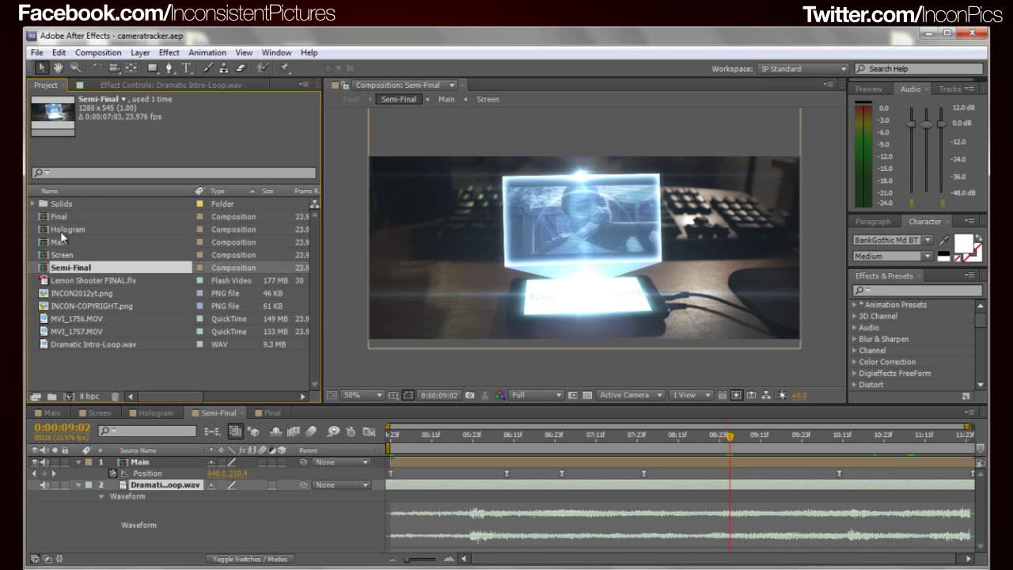
left_click_drag(72, 273, 72, 269)
left_click_drag(273, 398, 271, 413)
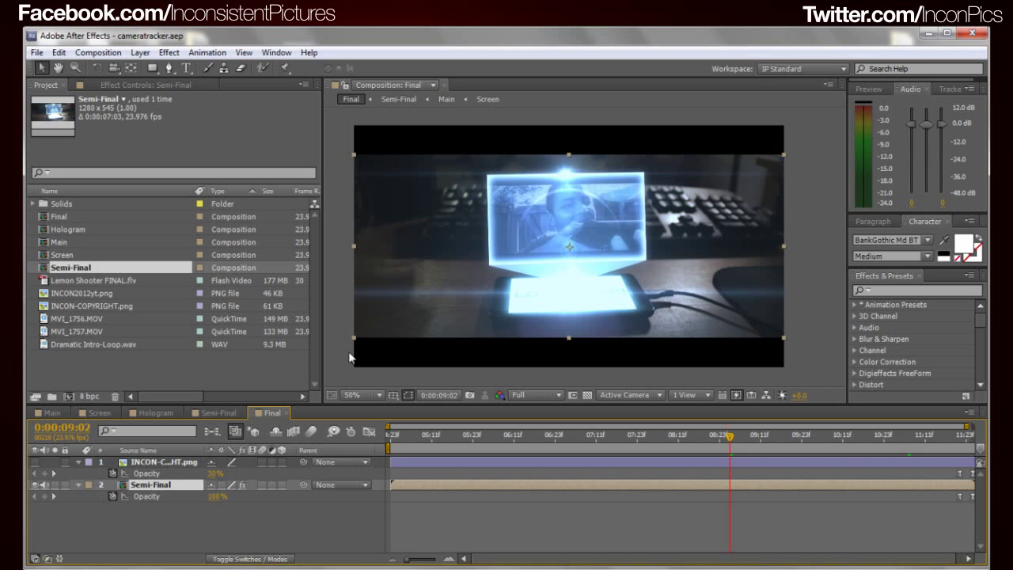
Examine the Colorista II effect on Final's Semi-Final layer and compare its look with the Hologram composition
left_click(162, 84)
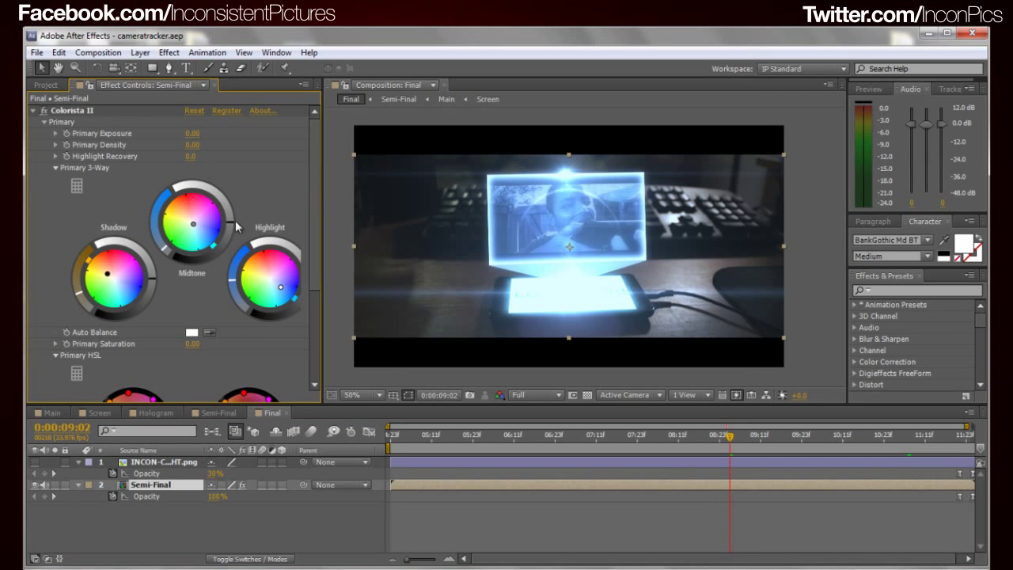
left_click(89, 113)
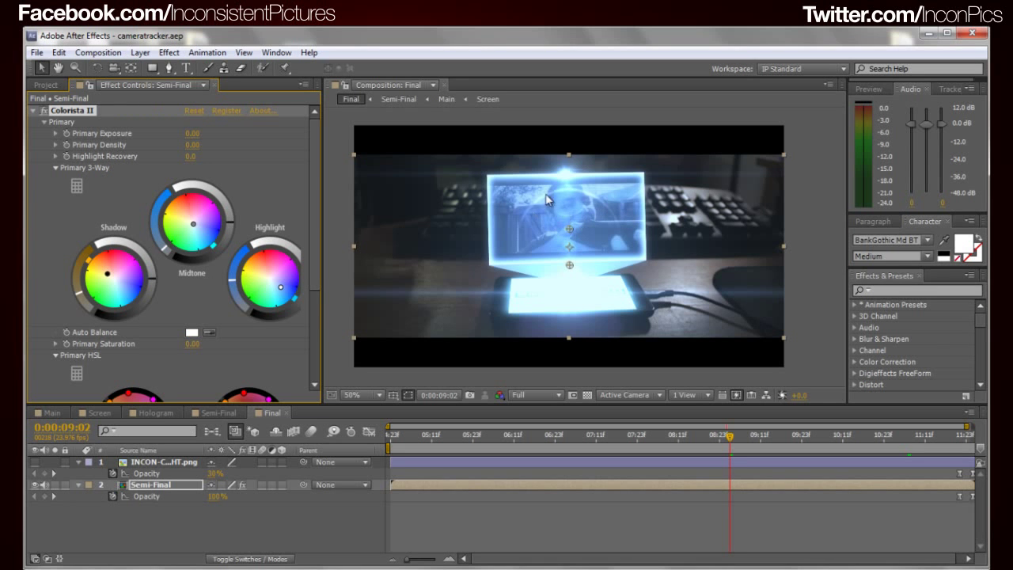
left_click(156, 413)
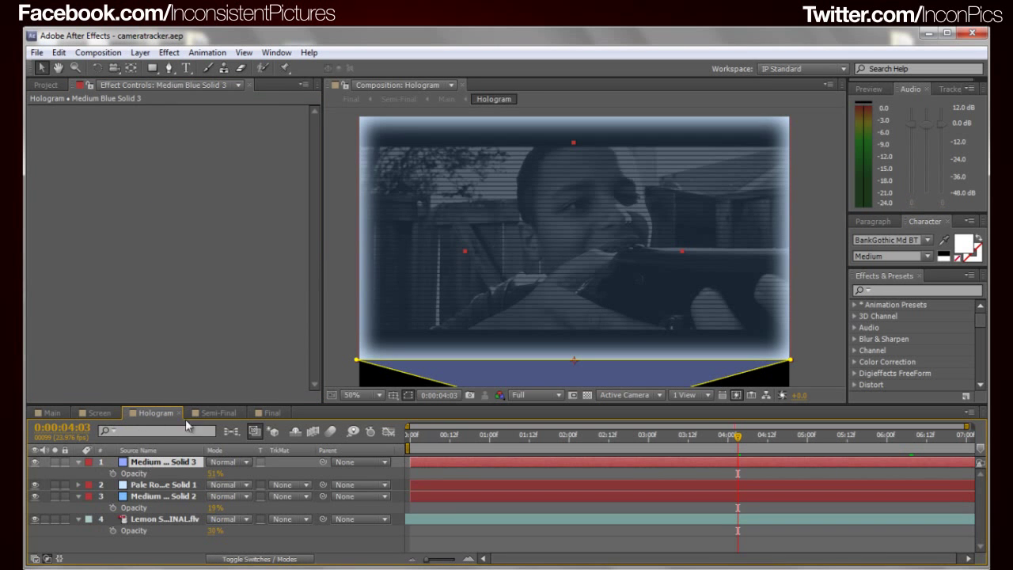
left_click(265, 413)
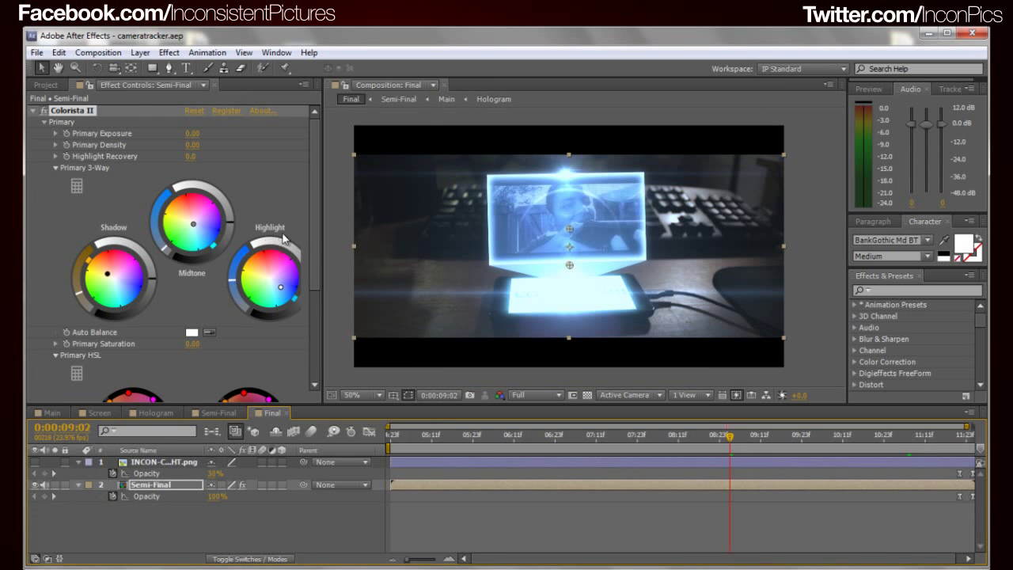